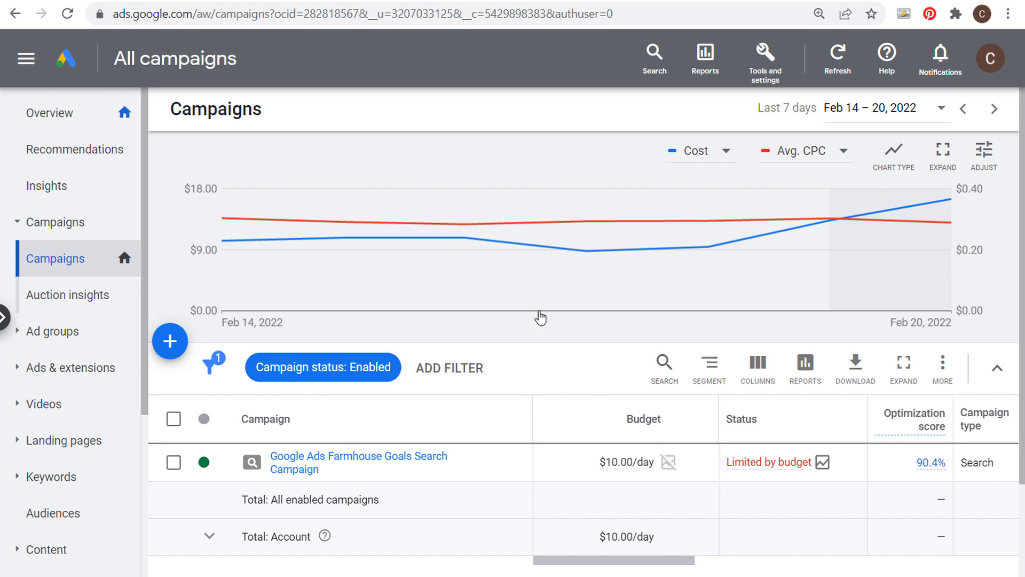
# - Start a new campaign and choose Sales as its objective
pyautogui.click(411, 1)
pyautogui.click(171, 344)
pyautogui.click(181, 352)
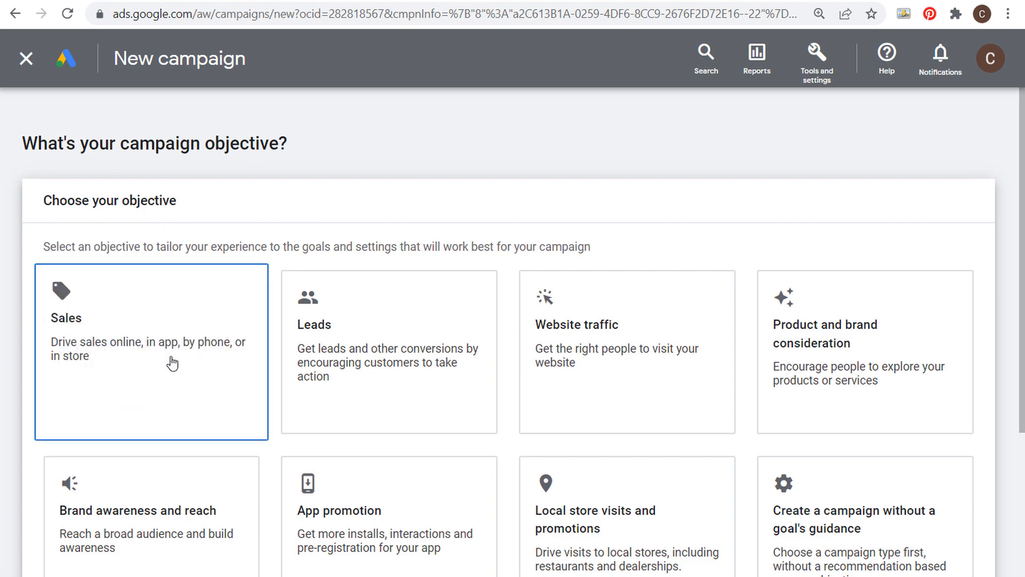
pyautogui.click(168, 323)
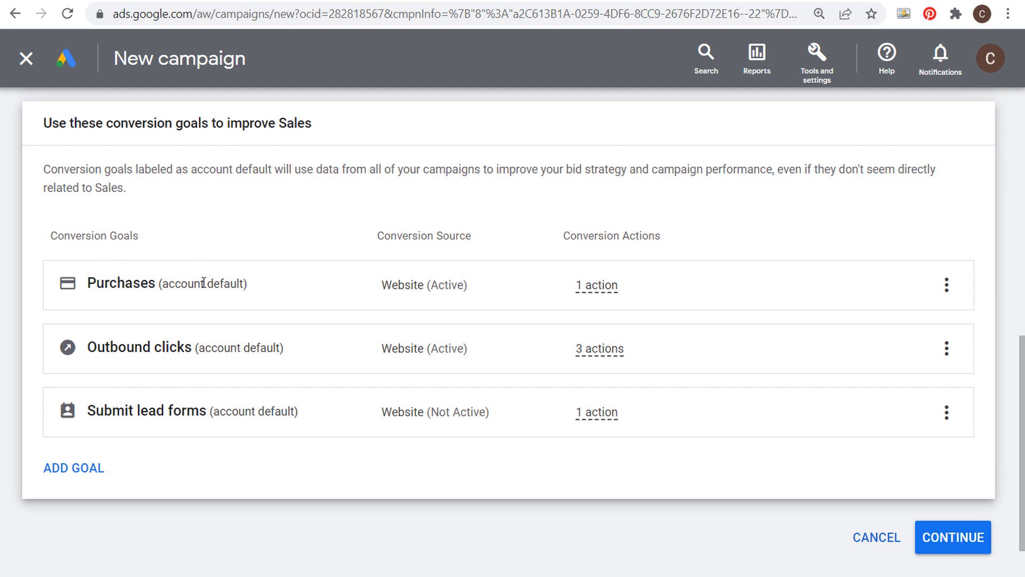
# - Remove the Outbound clicks and Submit lead forms conversion goals from the campaign and continue to the campaign type selection
pyautogui.click(947, 348)
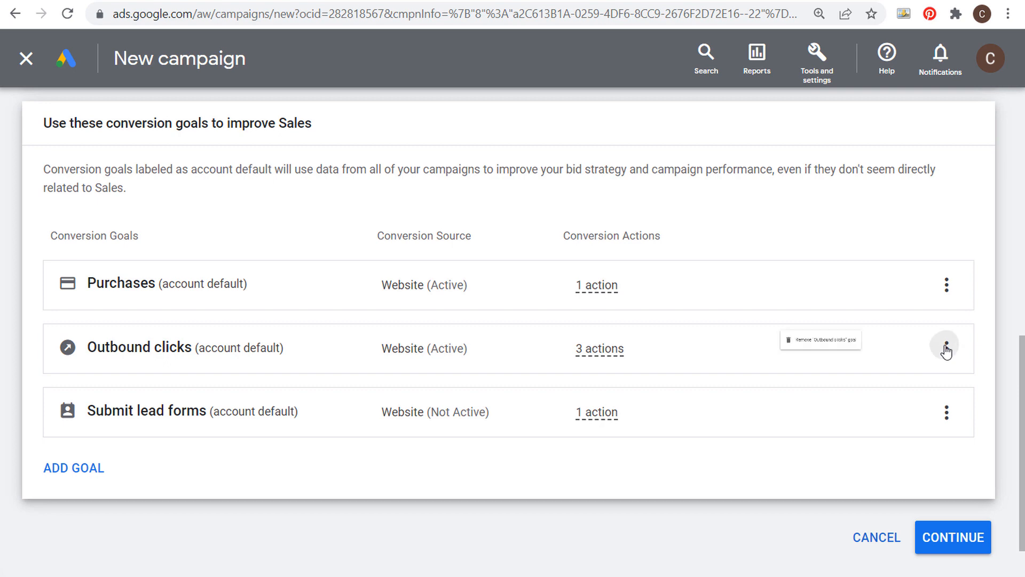
pyautogui.click(882, 360)
pyautogui.click(714, 365)
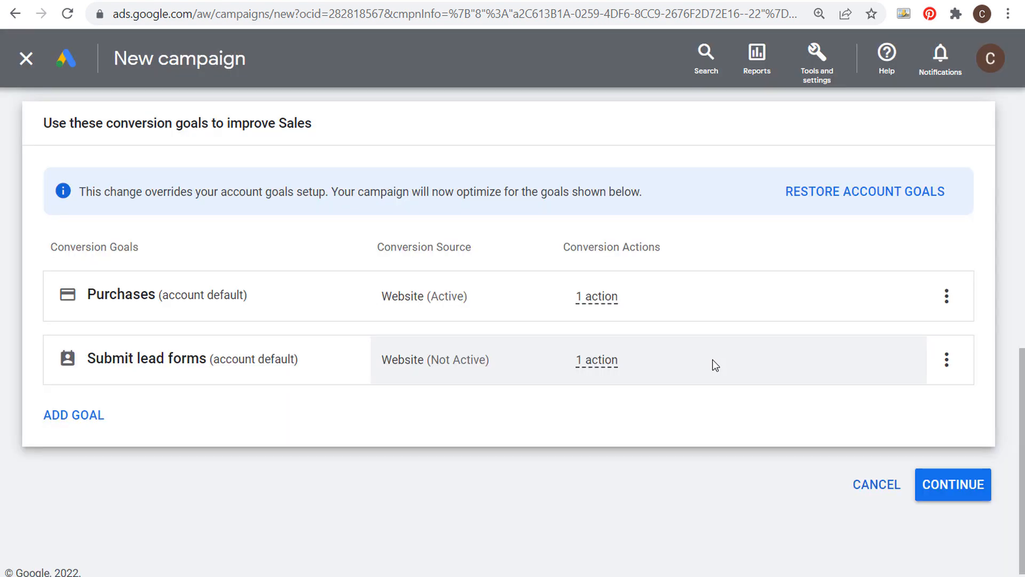
pyautogui.click(948, 365)
pyautogui.click(906, 380)
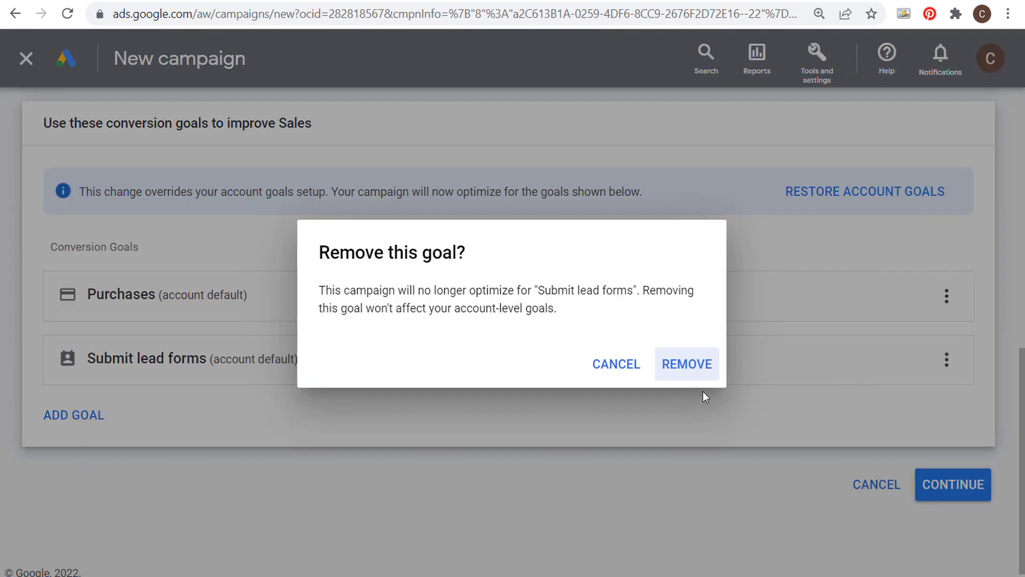
pyautogui.click(686, 368)
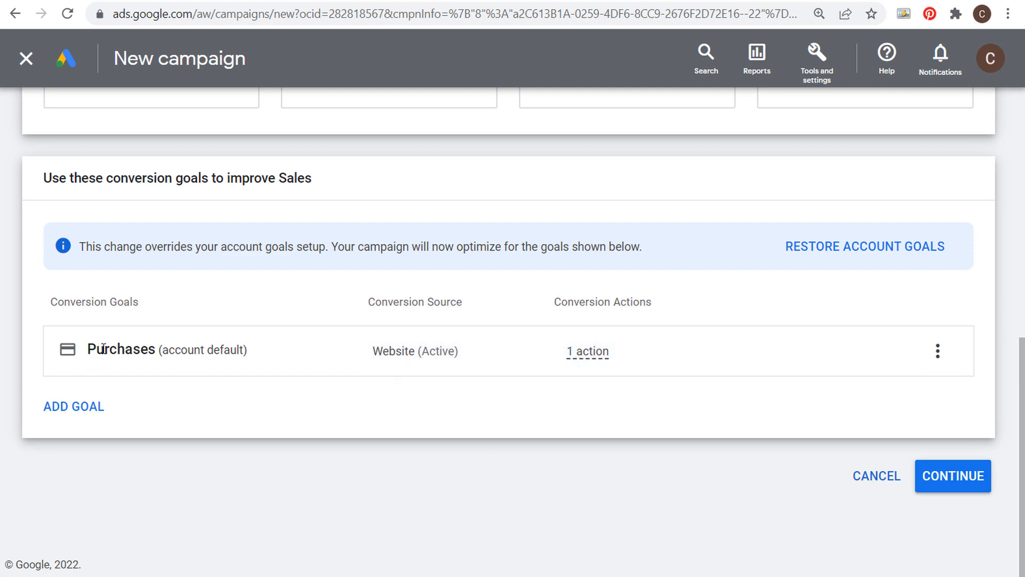
pyautogui.click(952, 475)
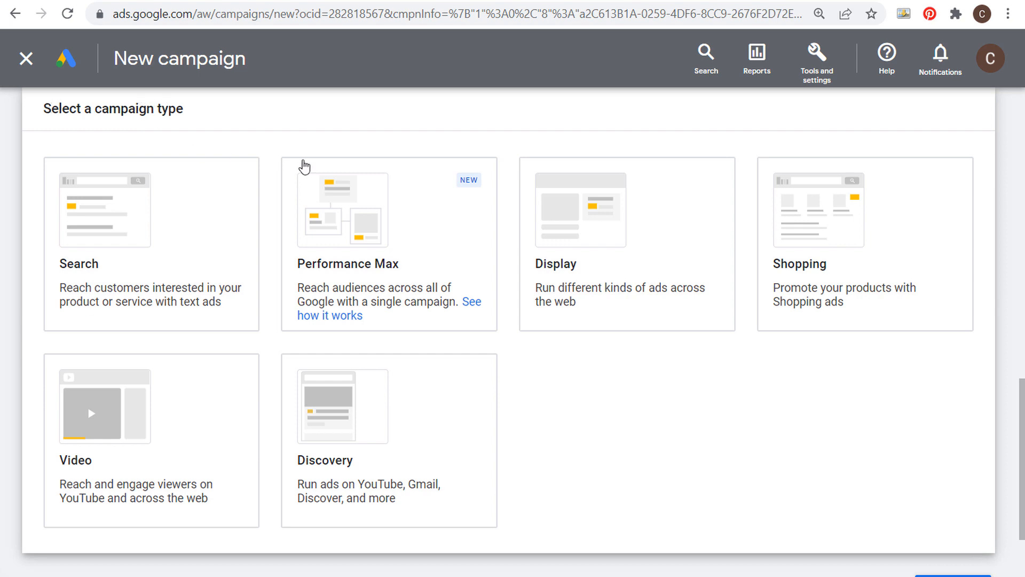
# - Choose Display as the campaign type
pyautogui.click(576, 184)
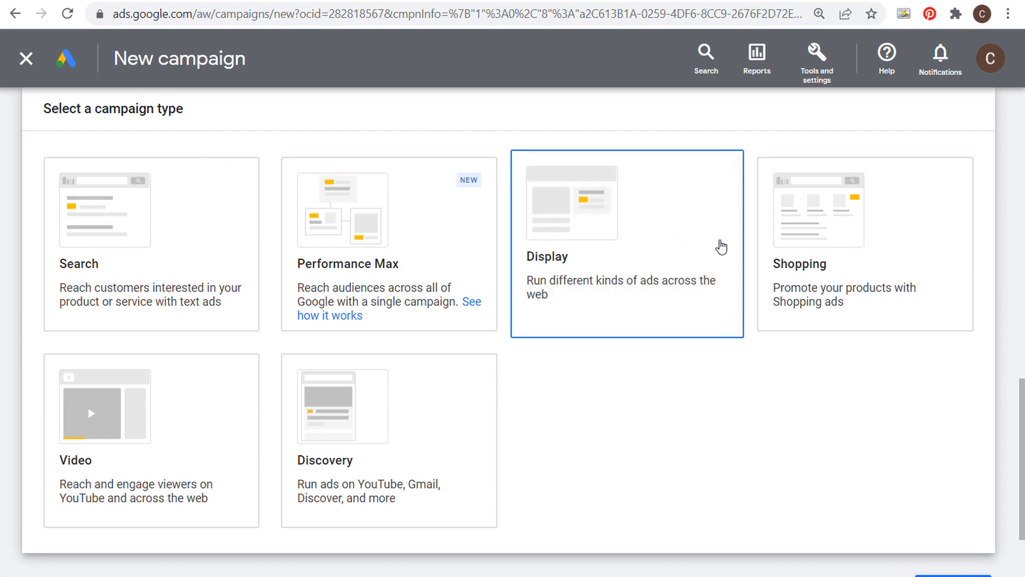
pyautogui.scroll(-5, 618, 234)
pyautogui.scroll(-3, 616, 233)
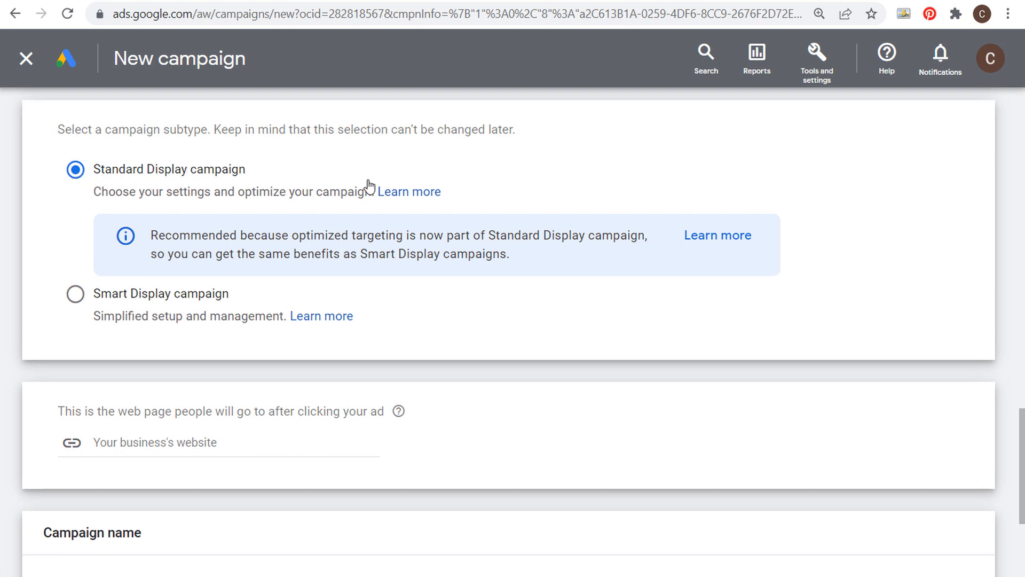
# - Enter farmhousegoals.com as the web page people reach from the ad and continue to the campaign settings
pyautogui.scroll(-2, 475, 320)
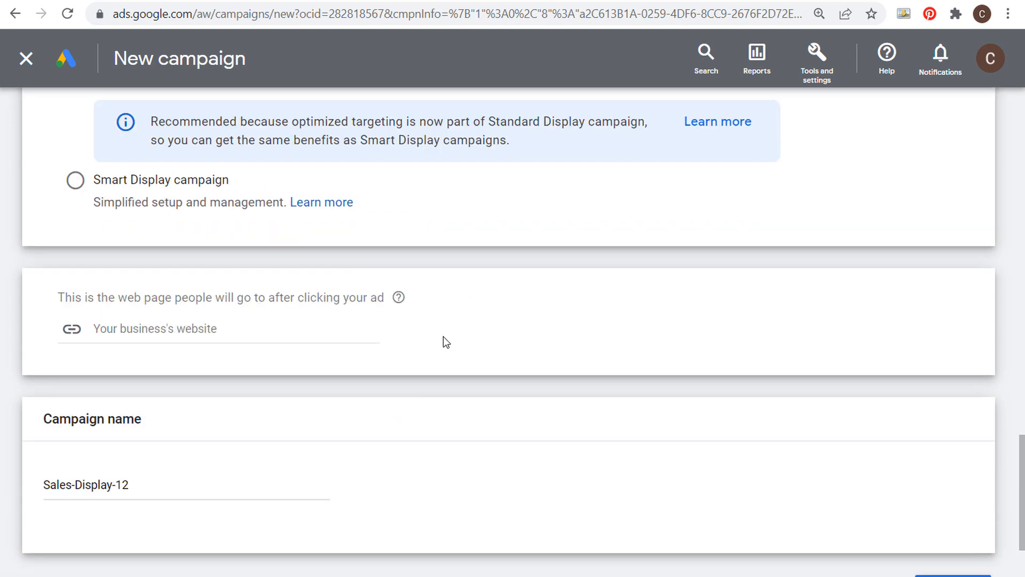
pyautogui.click(184, 332)
pyautogui.write('farmhouseg')
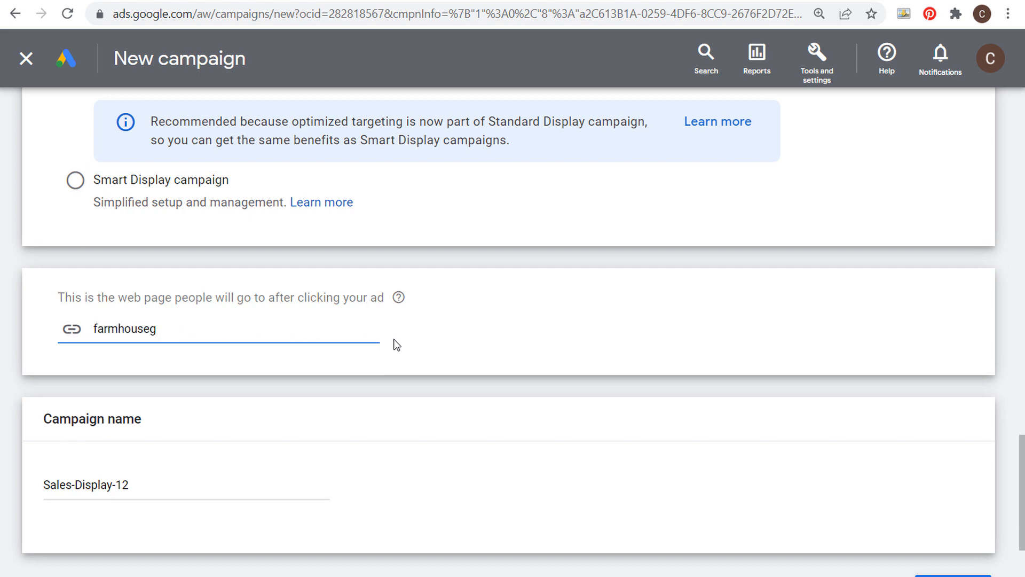
pyautogui.write('hoals.com')
pyautogui.click(554, 319)
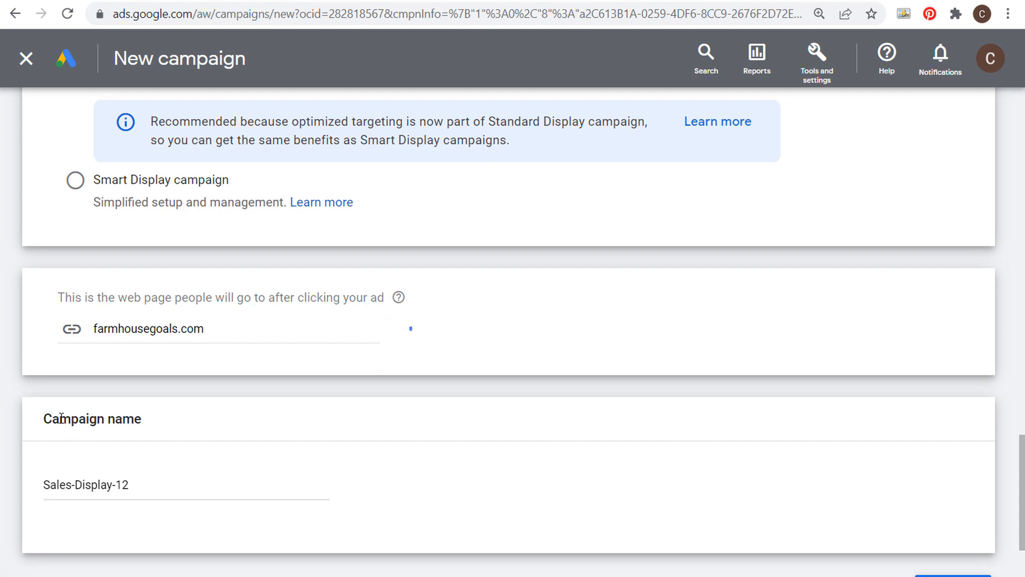
pyautogui.scroll(-2, 566, 348)
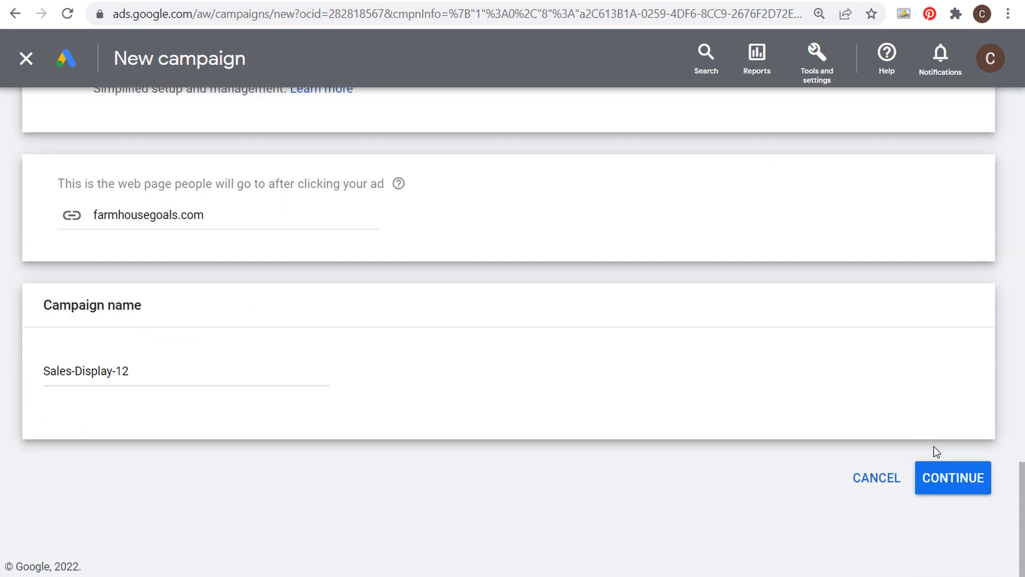
pyautogui.click(944, 474)
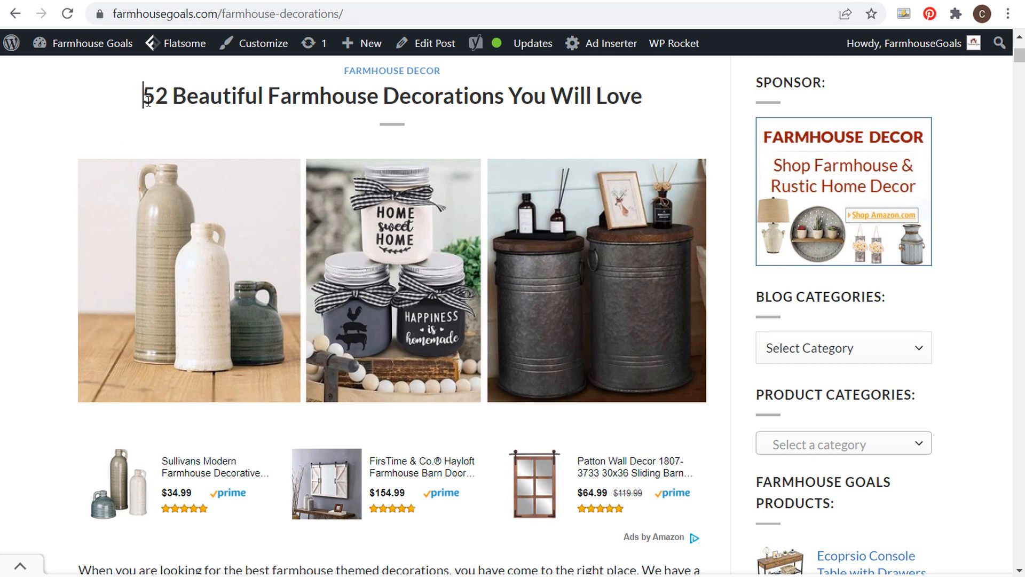
# - Examine the title, the numbered product list and its heading in the farmhouse decorations article
pyautogui.moveTo(148, 102); pyautogui.dragTo(301, 97)
pyautogui.click(332, 96)
pyautogui.scroll(-15, 40, 190)
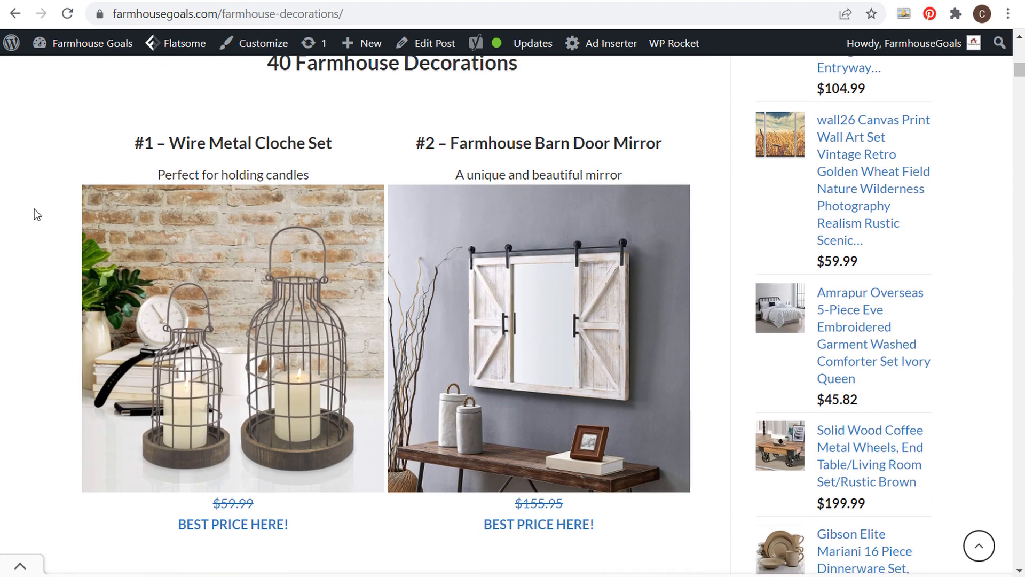
pyautogui.scroll(-3, 40, 206)
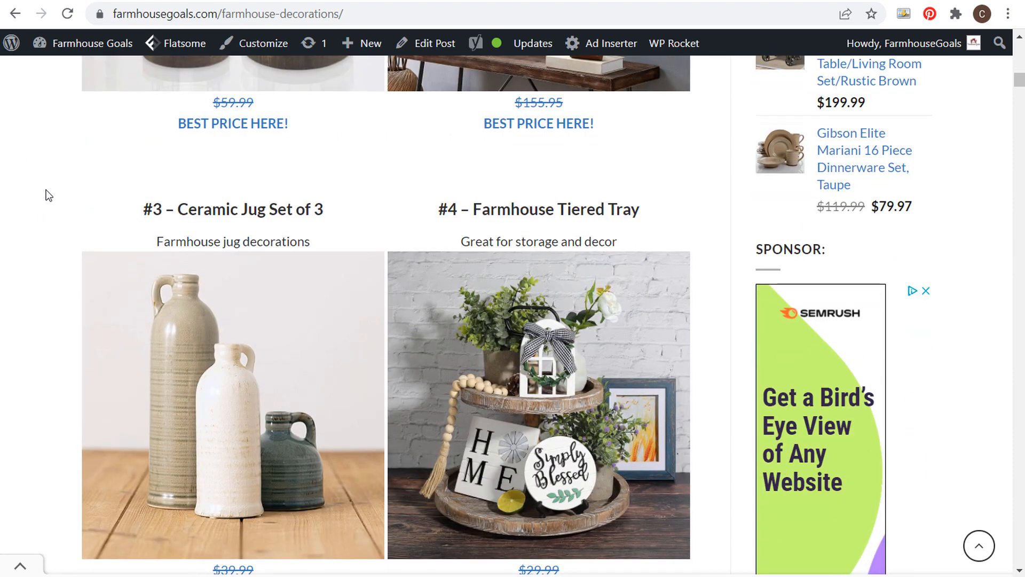
pyautogui.scroll(8, 53, 181)
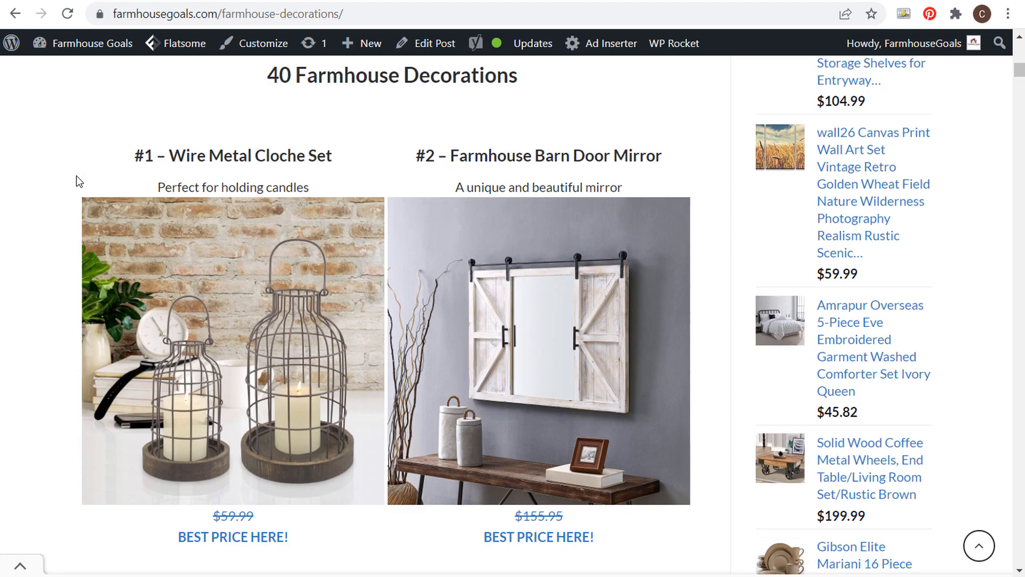
pyautogui.scroll(2, 86, 150)
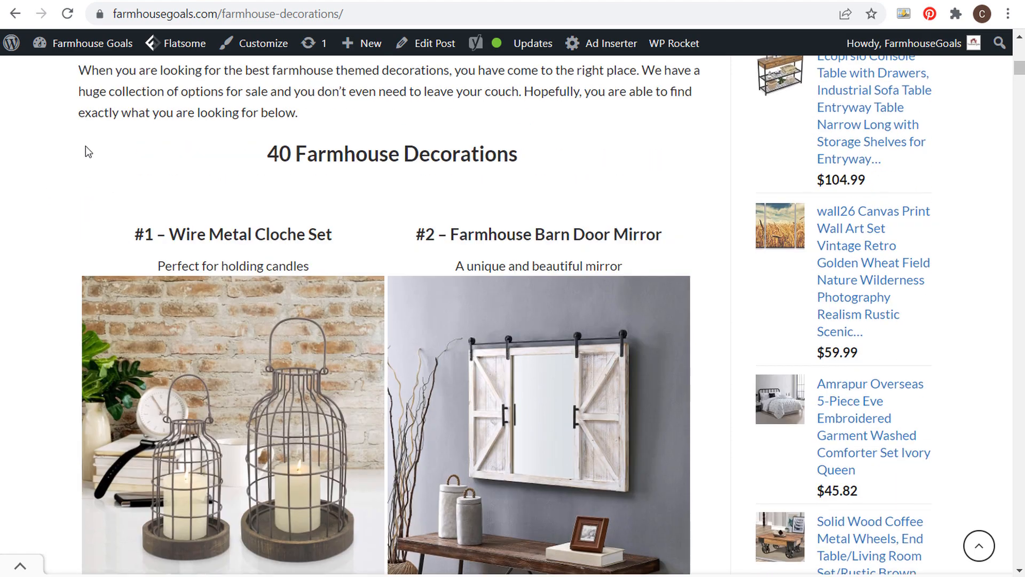
pyautogui.doubleClick(276, 158)
pyautogui.click(388, 158)
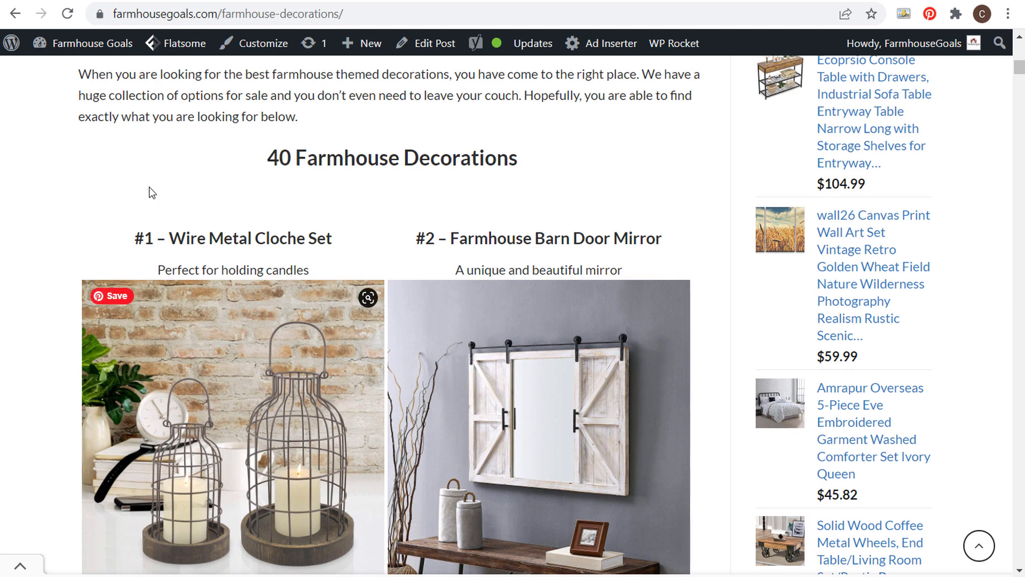
# - Return to the Google Ads campaign settings, choose to enter another location and open the advanced location search
pyautogui.click(52, 0)
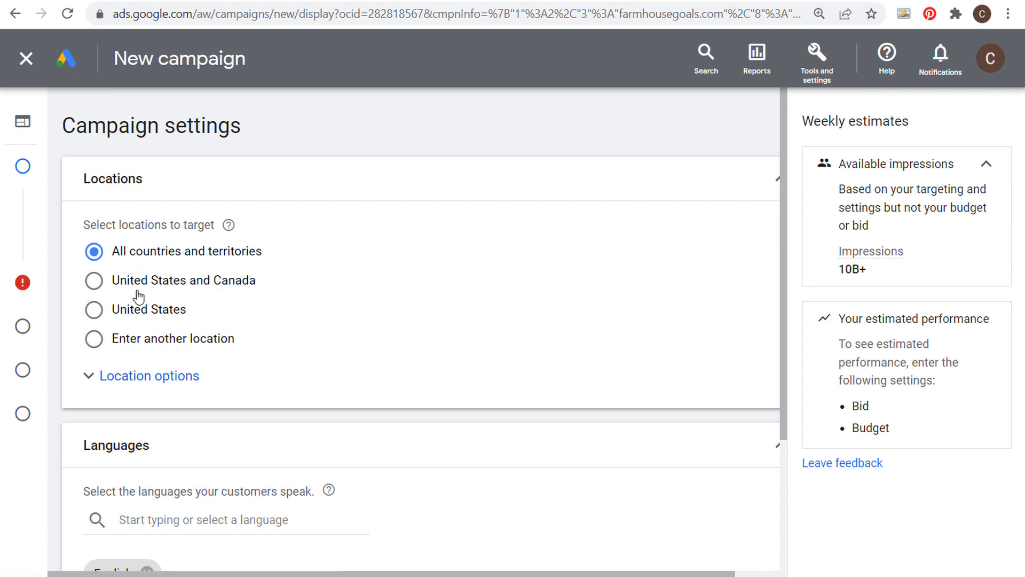
pyautogui.click(93, 280)
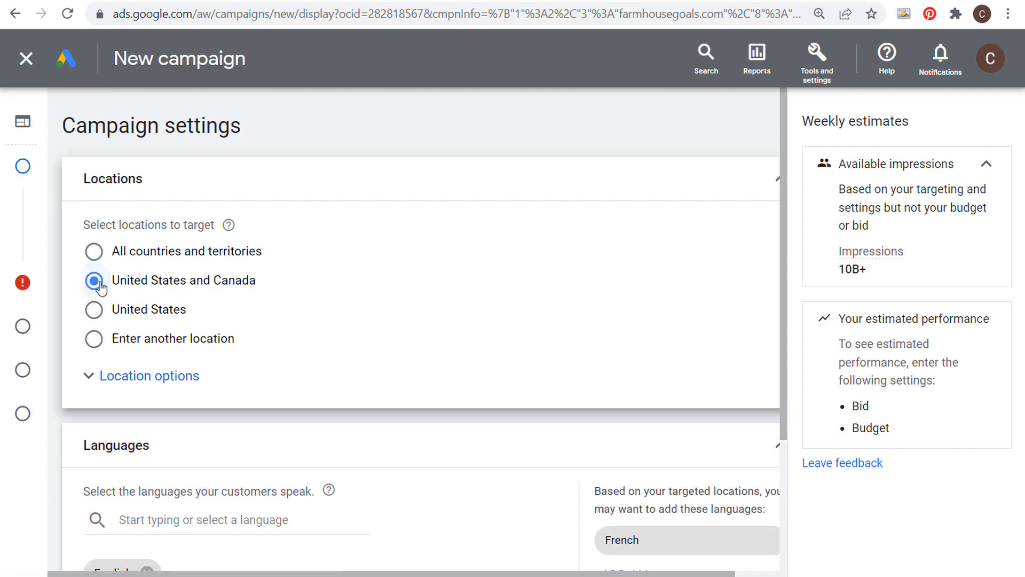
pyautogui.click(99, 317)
pyautogui.click(95, 343)
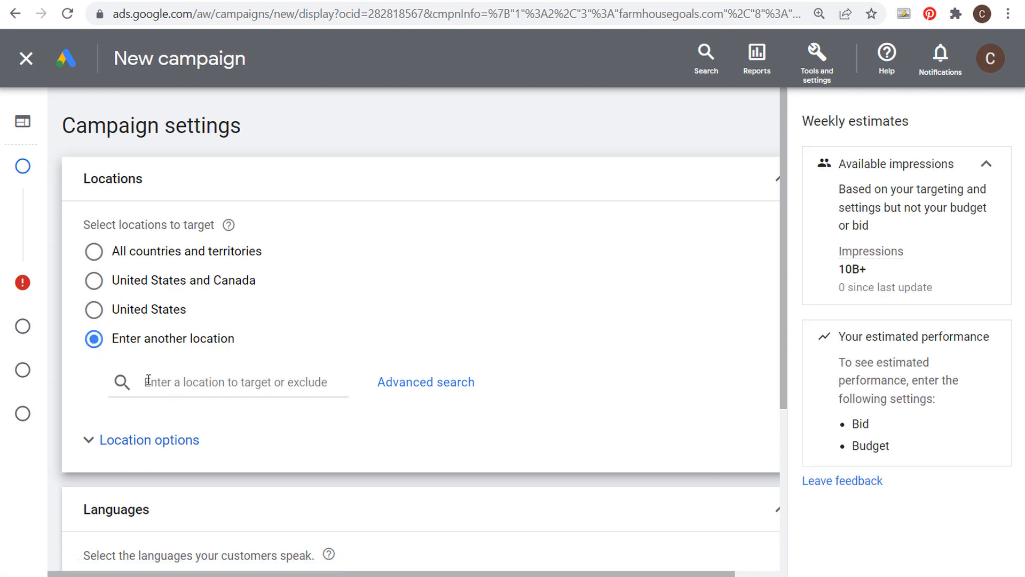
pyautogui.click(418, 394)
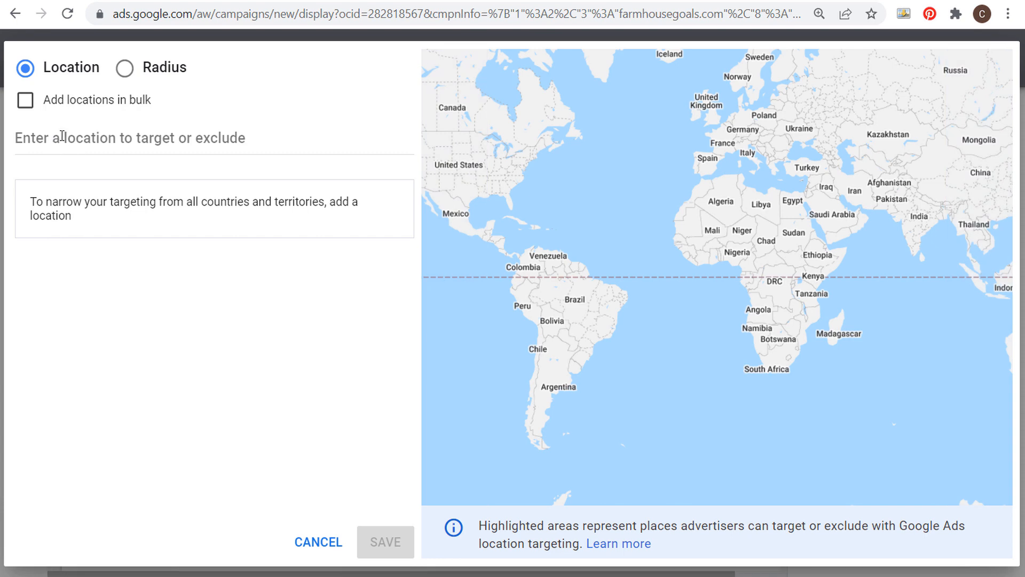
# - Search the locations to target or exclude for "louis"
pyautogui.moveTo(534, 192); pyautogui.dragTo(651, 217)
pyautogui.scroll(-1, 651, 217)
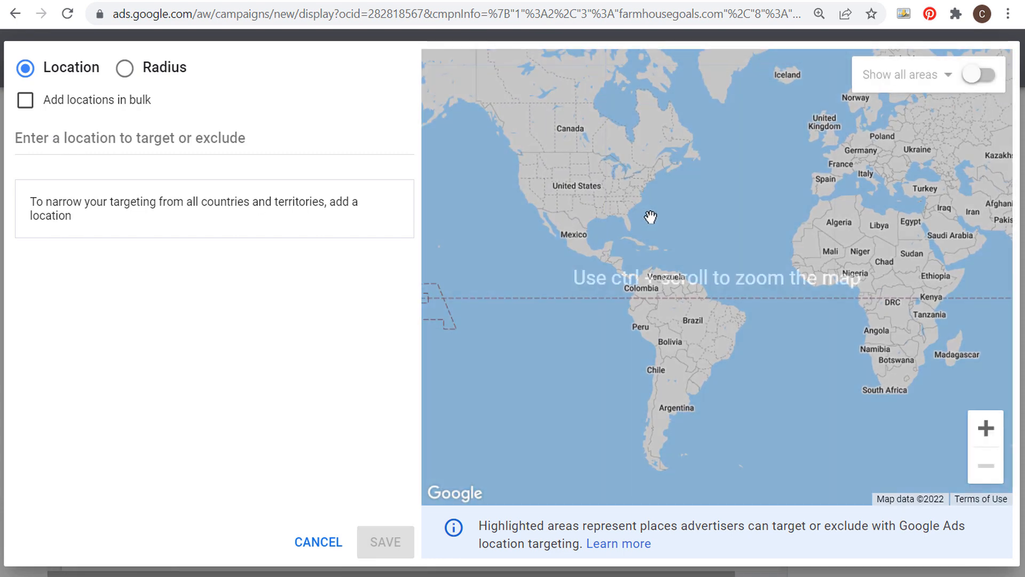
pyautogui.scroll(1, 604, 218)
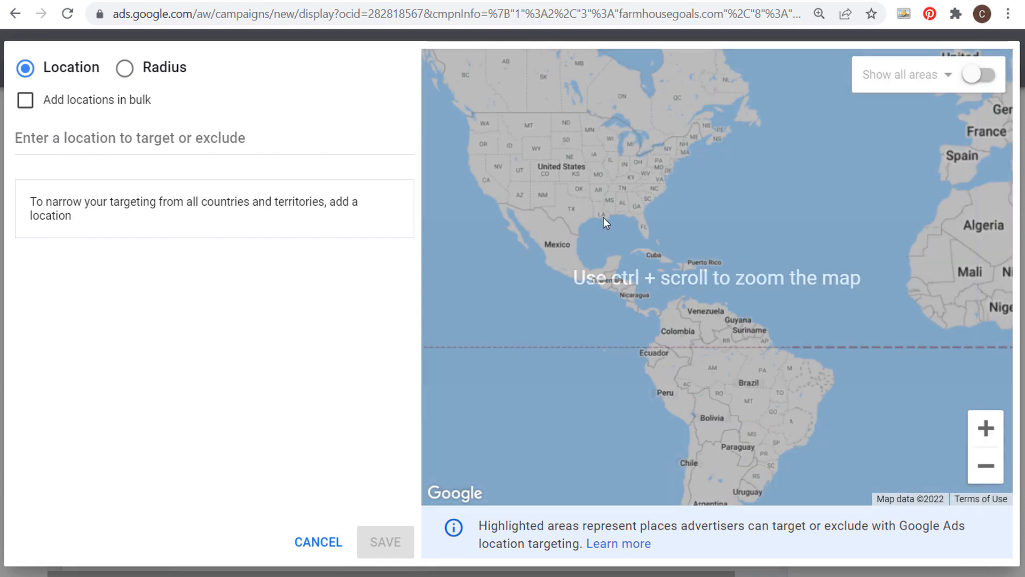
pyautogui.scroll(2, 622, 229)
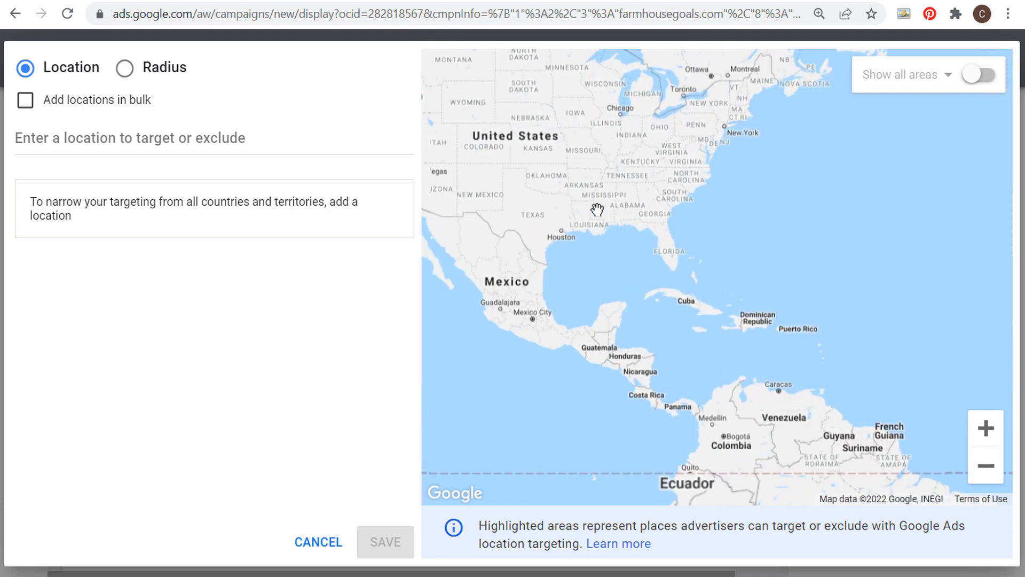
pyautogui.moveTo(622, 229); pyautogui.dragTo(719, 307)
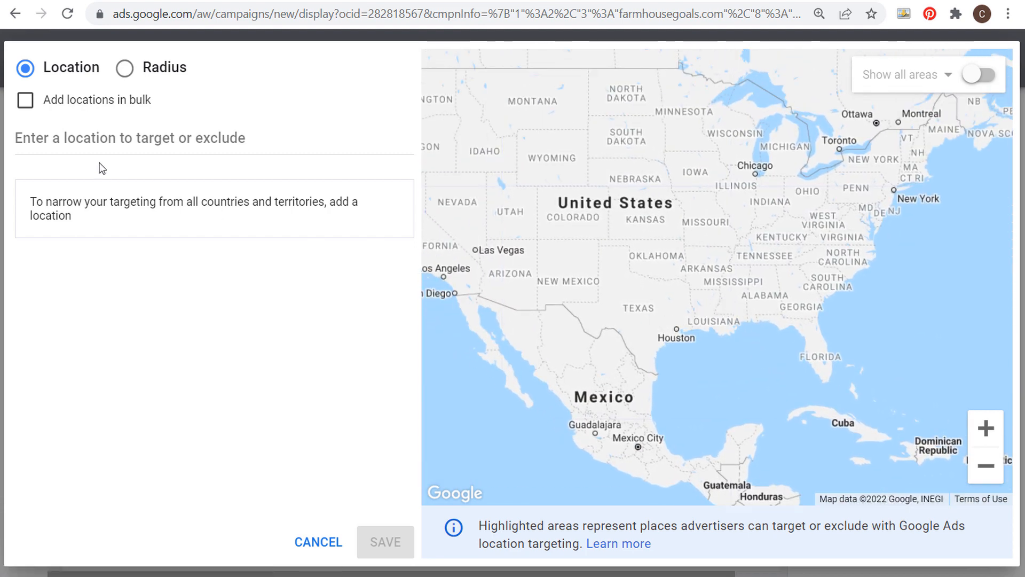
pyautogui.click(91, 137)
pyautogui.write('louis')
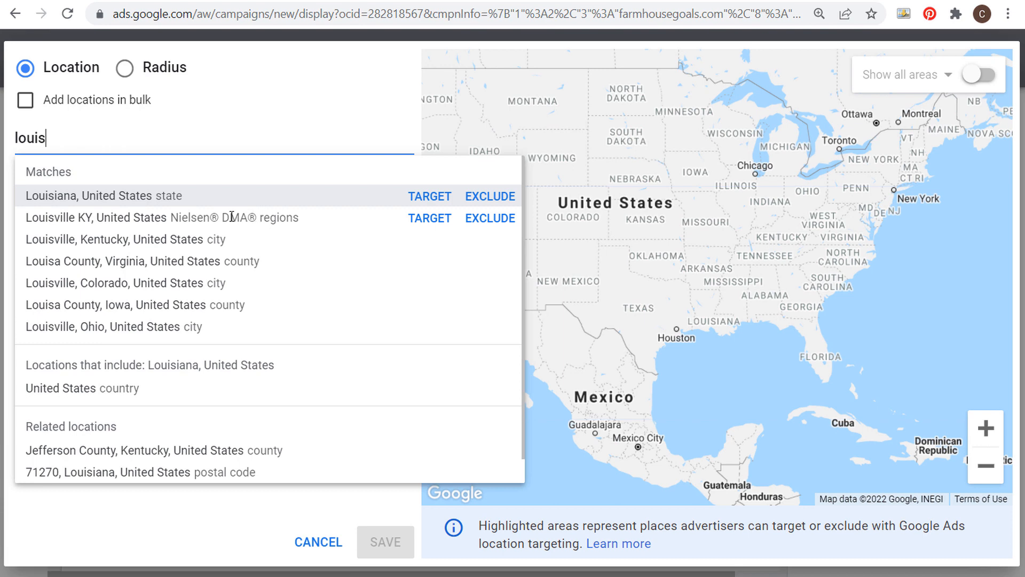
# - Search for "new orleans" and target the city of New Orleans, Louisiana, United States
pyautogui.moveTo(80, 138); pyautogui.dragTo(33, 134)
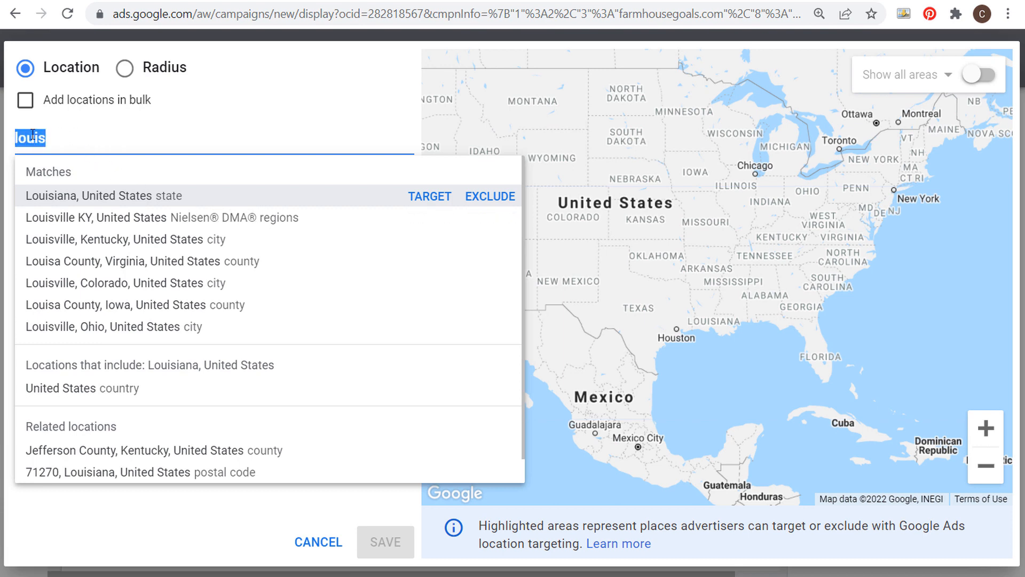
pyautogui.write('new orleans')
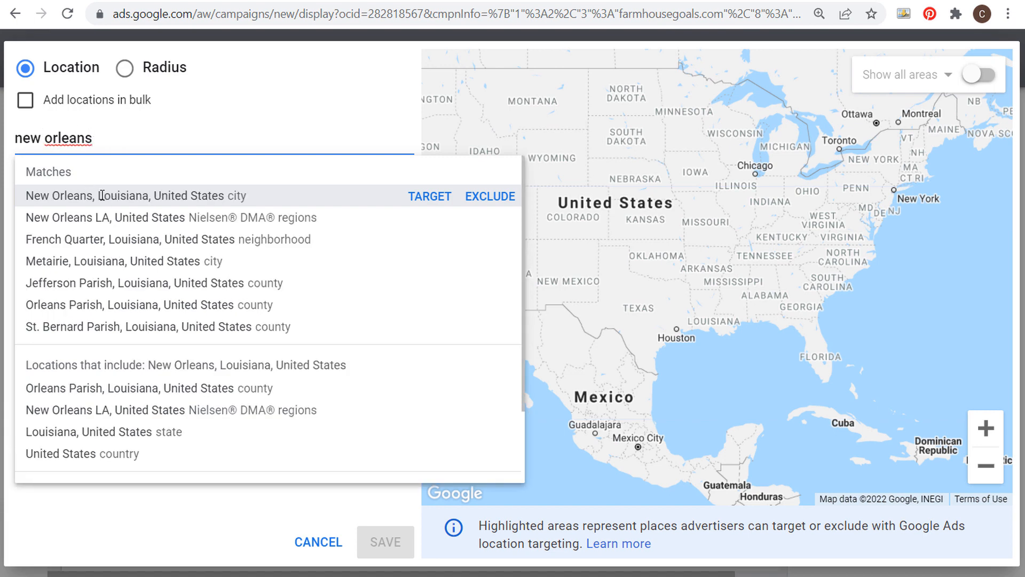
pyautogui.click(424, 196)
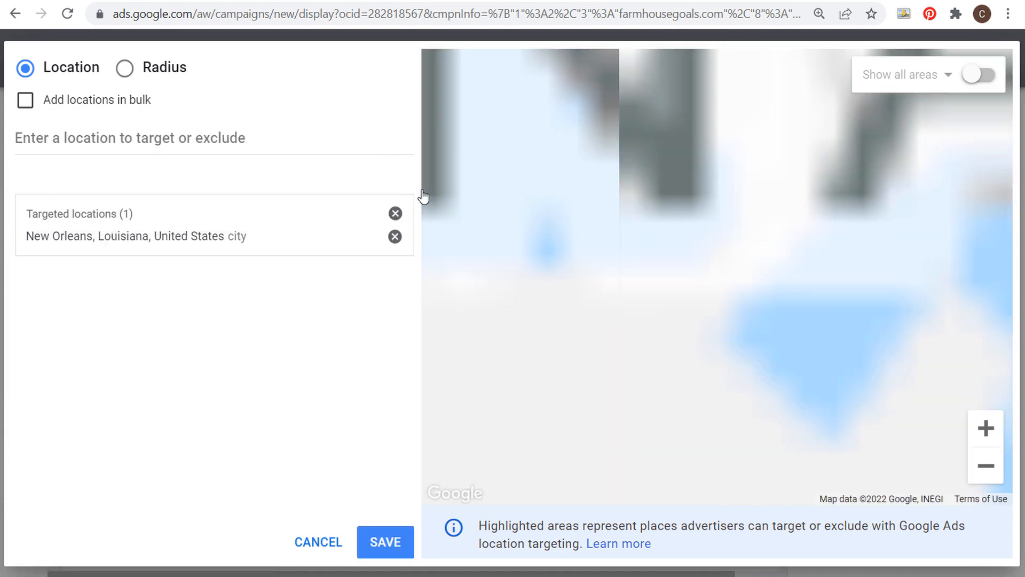
# - Search for "new orleans" again and also target the New Orleans LA, United States Nielsen DMA region
pyautogui.scroll(-3, 685, 331)
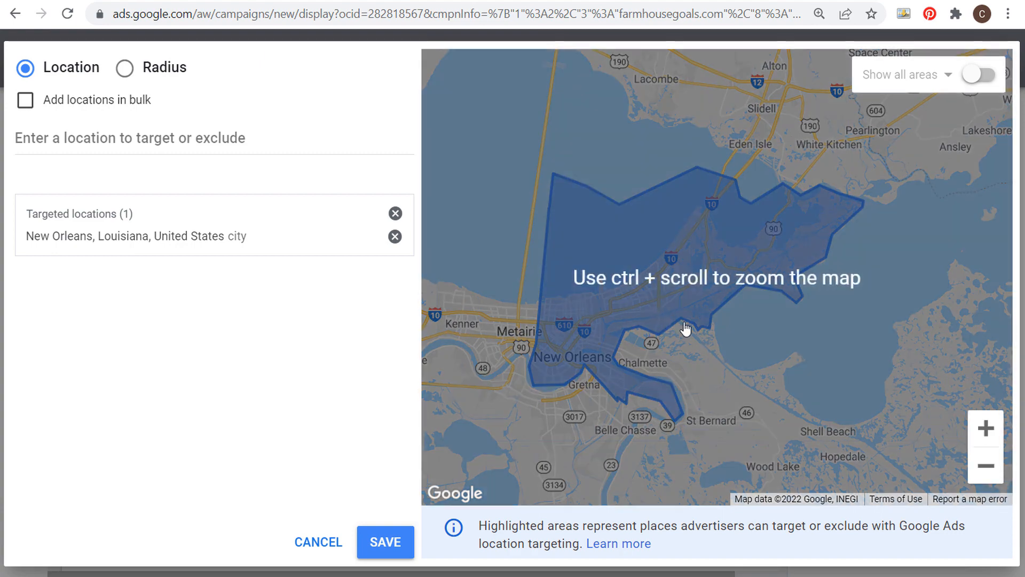
pyautogui.scroll(-3, 719, 324)
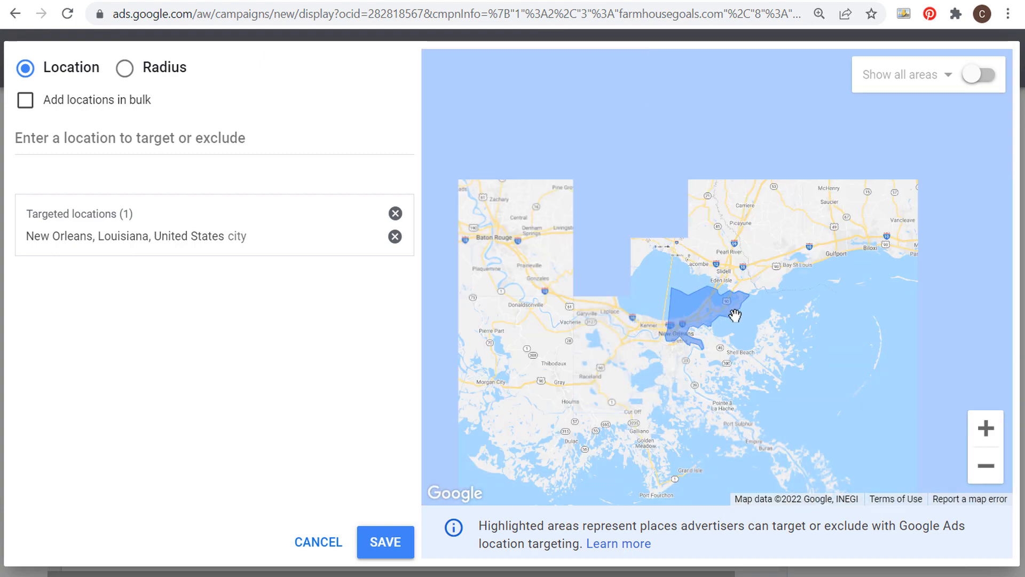
pyautogui.click(177, 135)
pyautogui.write('new orleans')
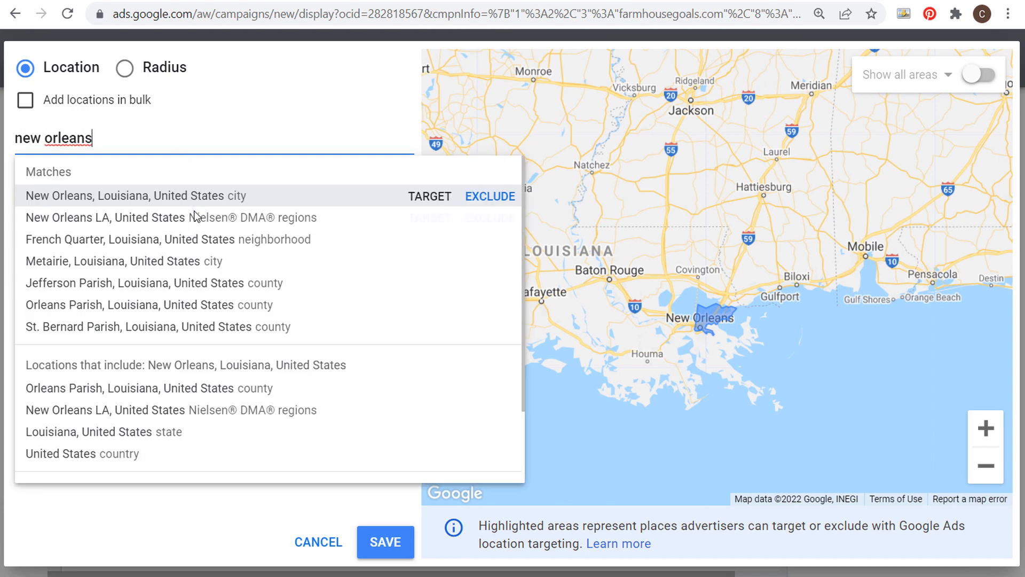
pyautogui.click(427, 219)
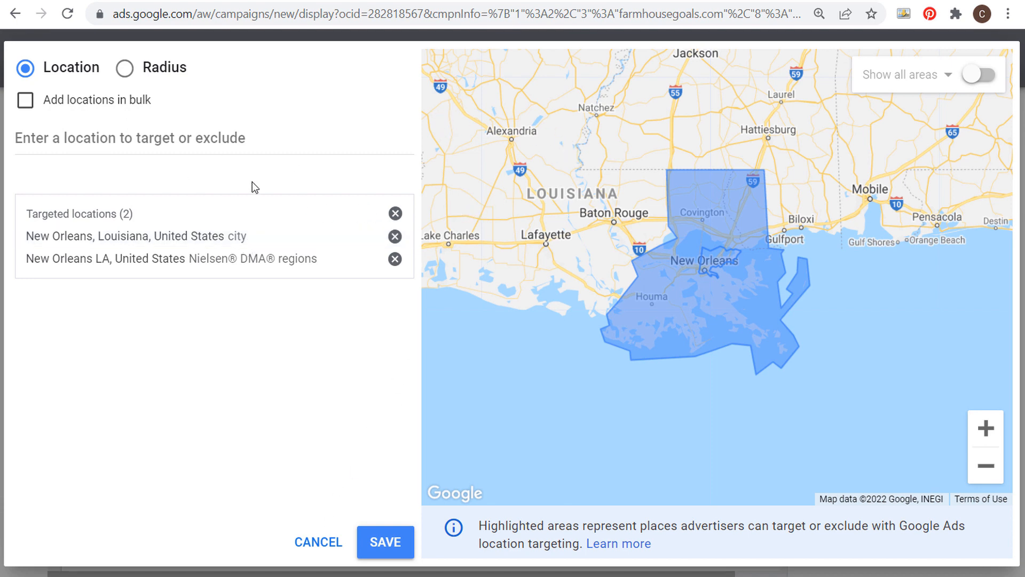
# - Discard the advanced location selections and target the United States and Canada instead
pyautogui.click(308, 542)
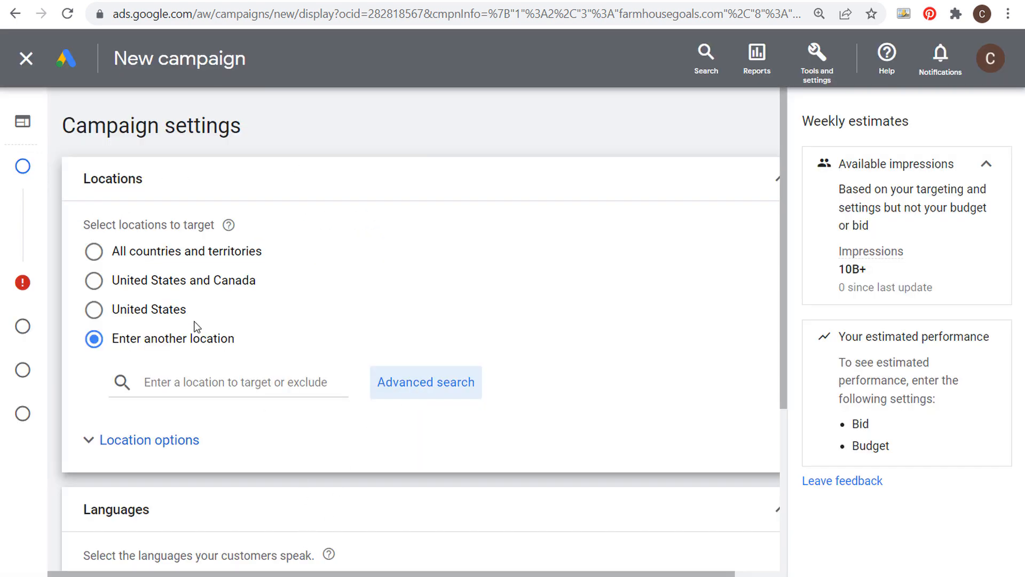
pyautogui.click(94, 280)
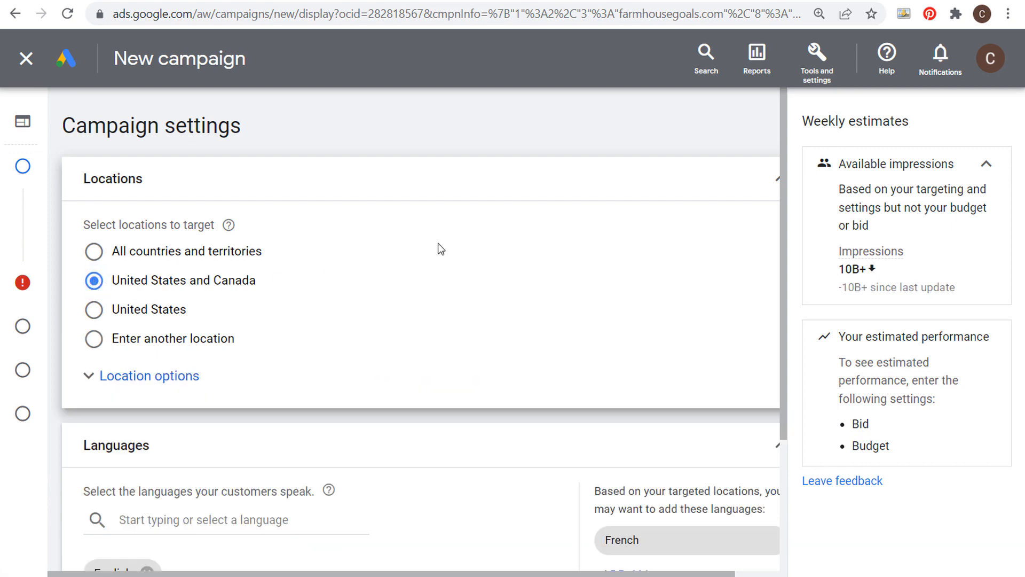
# - Examine the Languages section and the languages suggested for the targeted locations
pyautogui.scroll(-3, 438, 249)
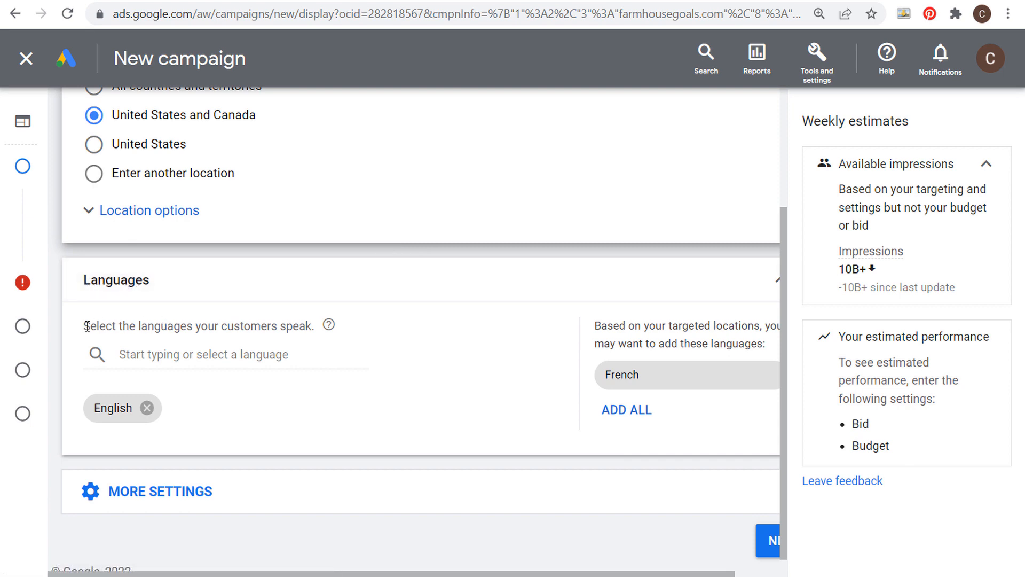
pyautogui.moveTo(87, 327); pyautogui.dragTo(288, 323)
pyautogui.click(305, 323)
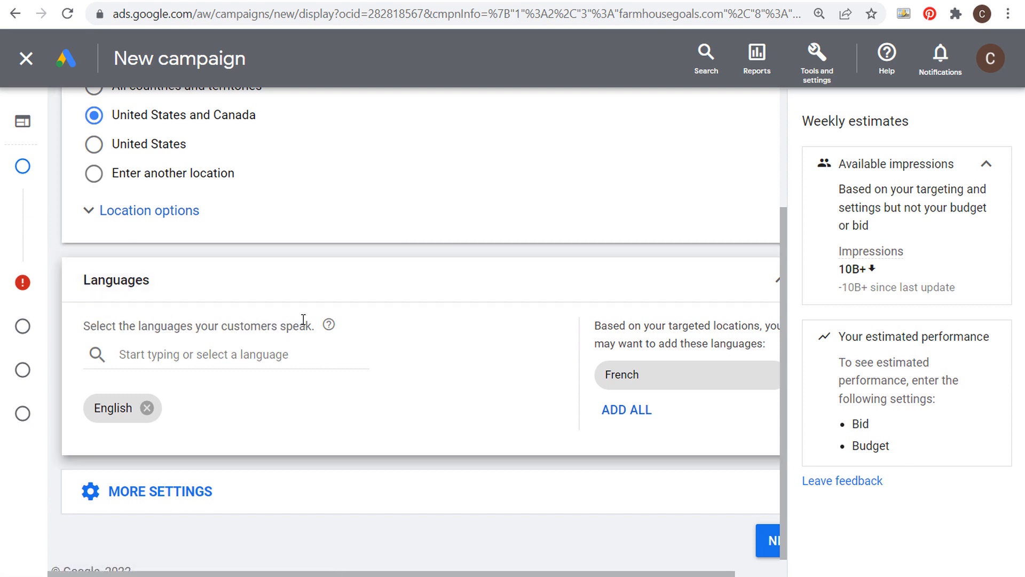
pyautogui.moveTo(644, 326); pyautogui.dragTo(755, 327)
pyautogui.click(755, 340)
pyautogui.moveTo(461, 575); pyautogui.dragTo(507, 574)
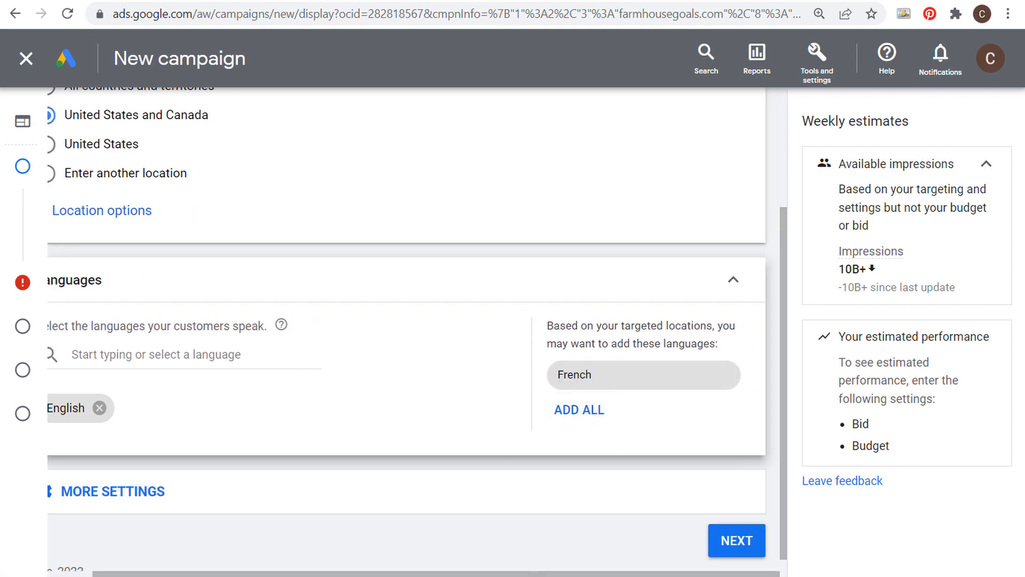
pyautogui.moveTo(331, 574); pyautogui.dragTo(284, 575)
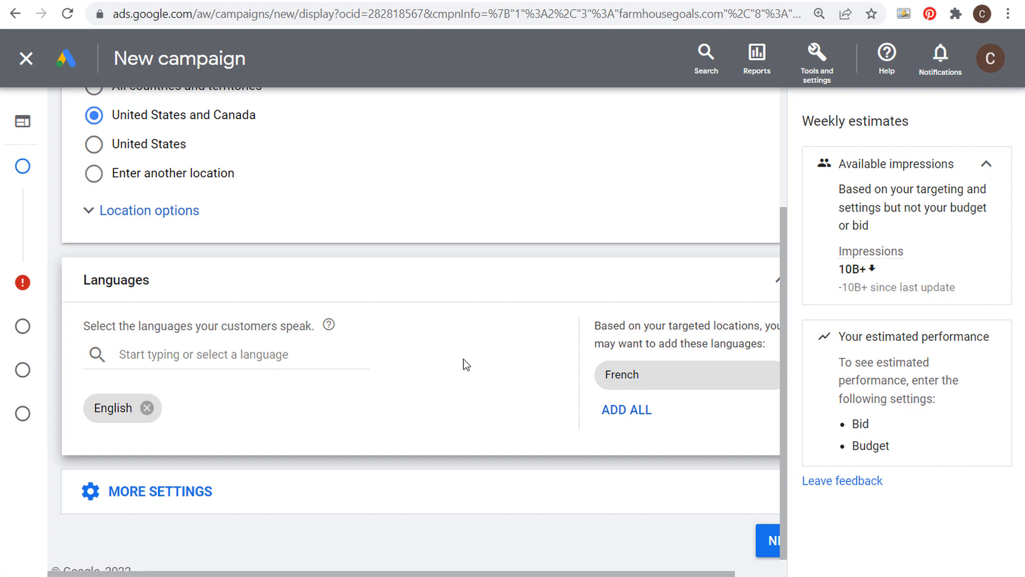
# - Look through the list of available customer languages and close it without changing the selection
pyautogui.click(177, 355)
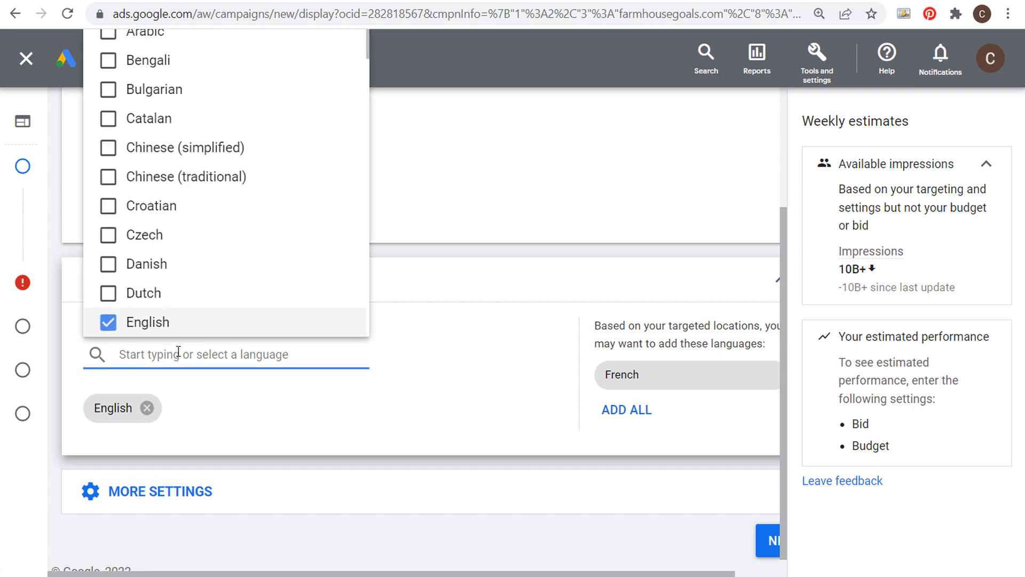
pyautogui.scroll(-2, 192, 83)
pyautogui.scroll(-3, 235, 196)
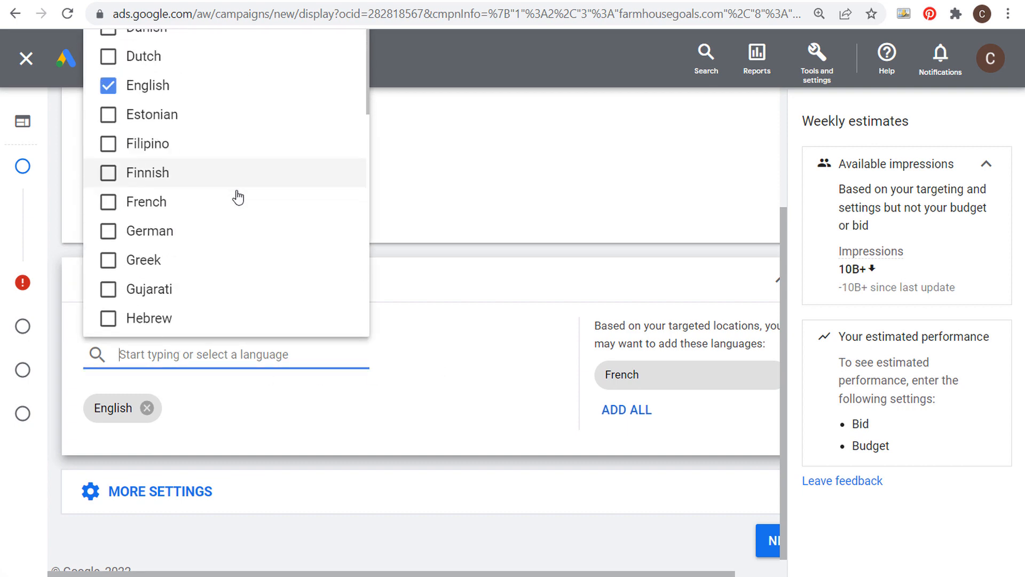
pyautogui.scroll(2, 276, 152)
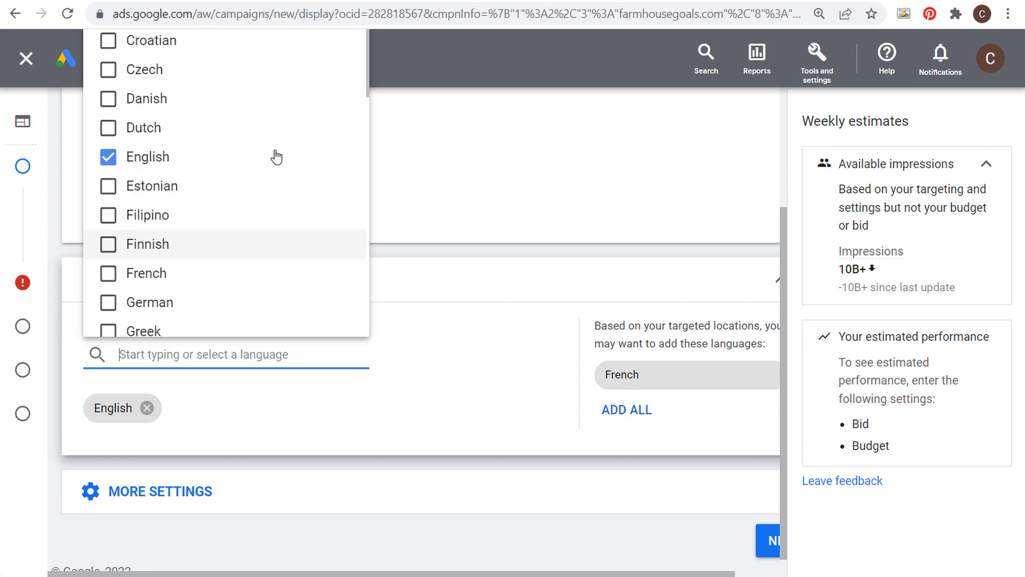
pyautogui.click(505, 252)
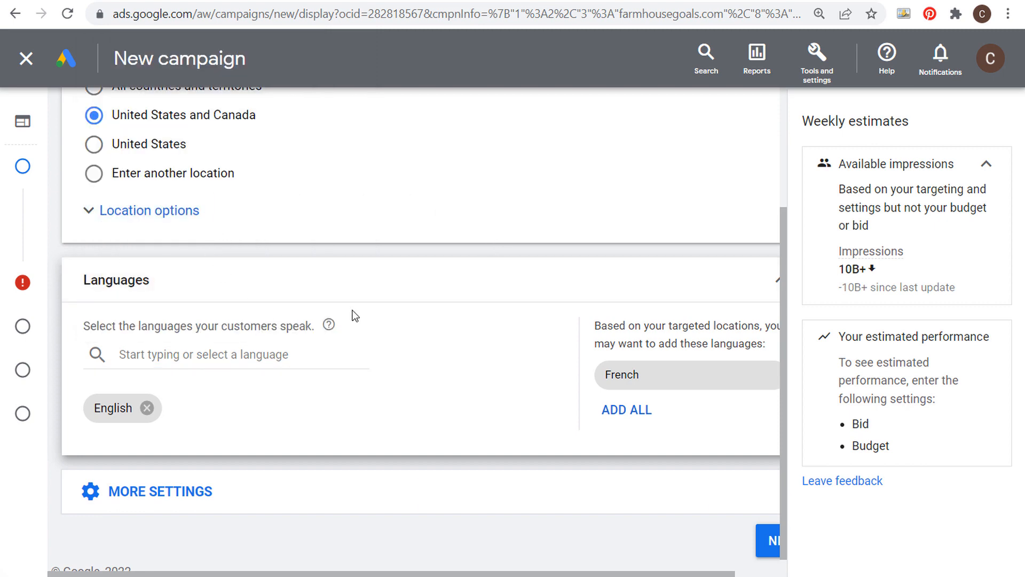
# - Continue to the Budget and bidding page and set the campaign's average daily budget to $10.00
pyautogui.scroll(-1, 374, 320)
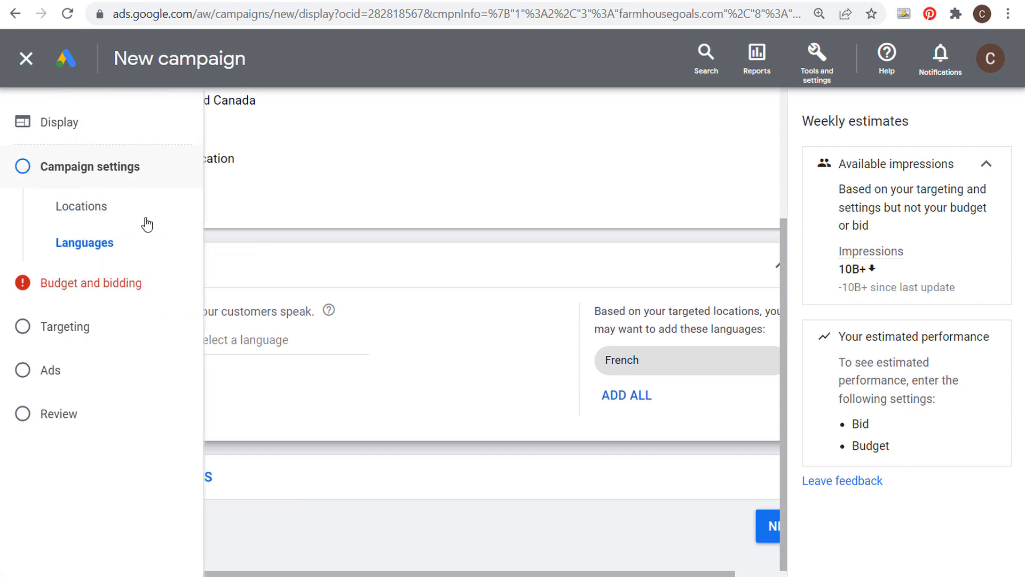
pyautogui.hscroll(2, 761, 531)
pyautogui.click(737, 526)
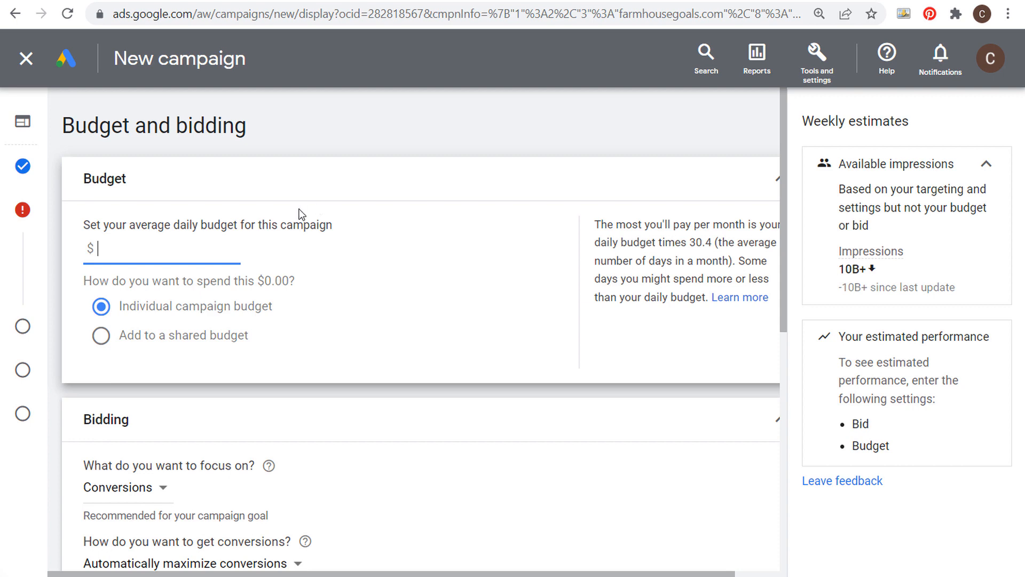
pyautogui.write('10.00')
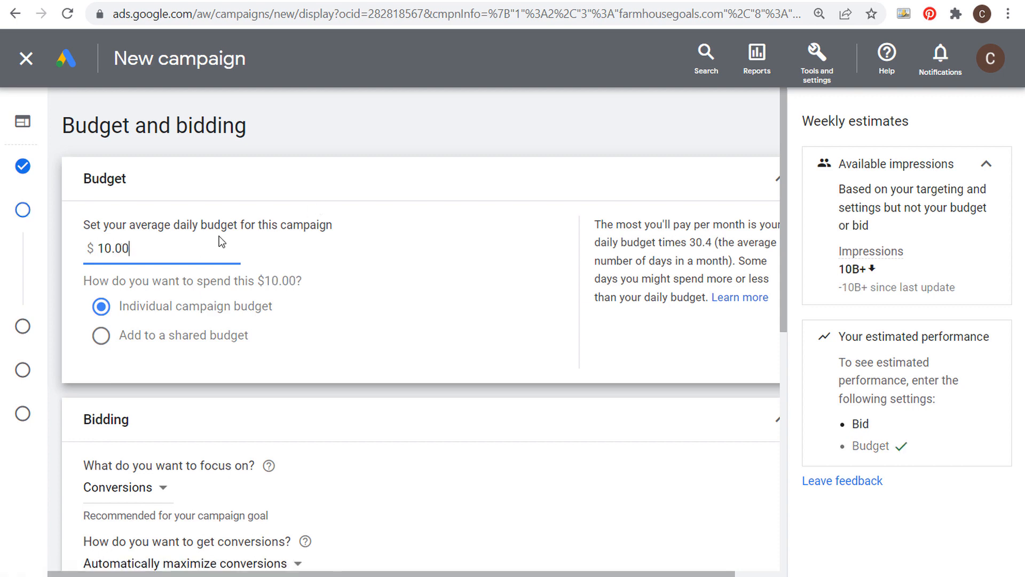
# - Set the target CPA in the Bidding section to $3.80
pyautogui.scroll(-2, 572, 330)
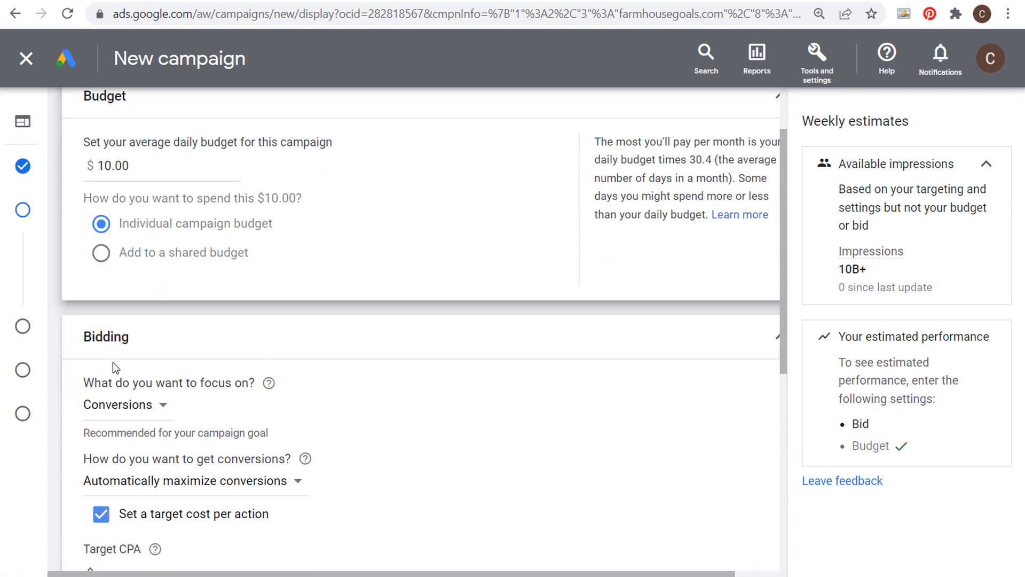
pyautogui.scroll(-3, 262, 388)
pyautogui.scroll(-2, 200, 370)
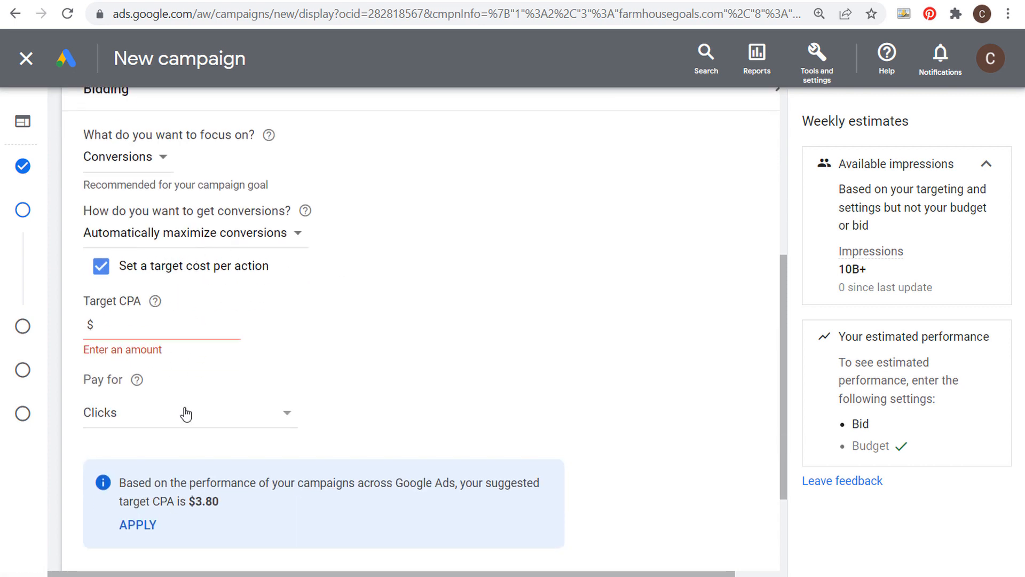
pyautogui.click(167, 325)
pyautogui.write('3.80')
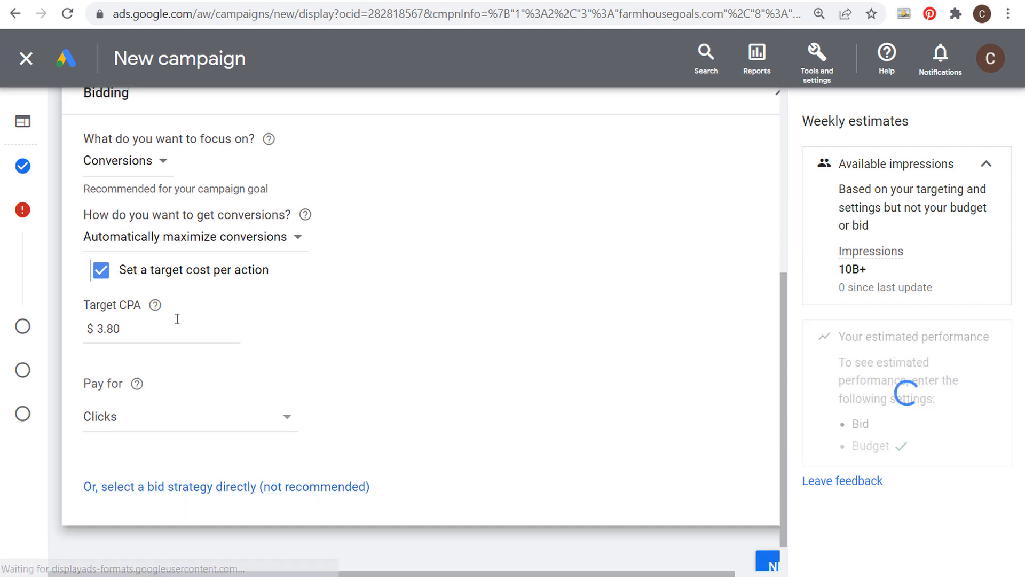
# - Change the campaign's average daily budget to $15
pyautogui.scroll(6, 179, 177)
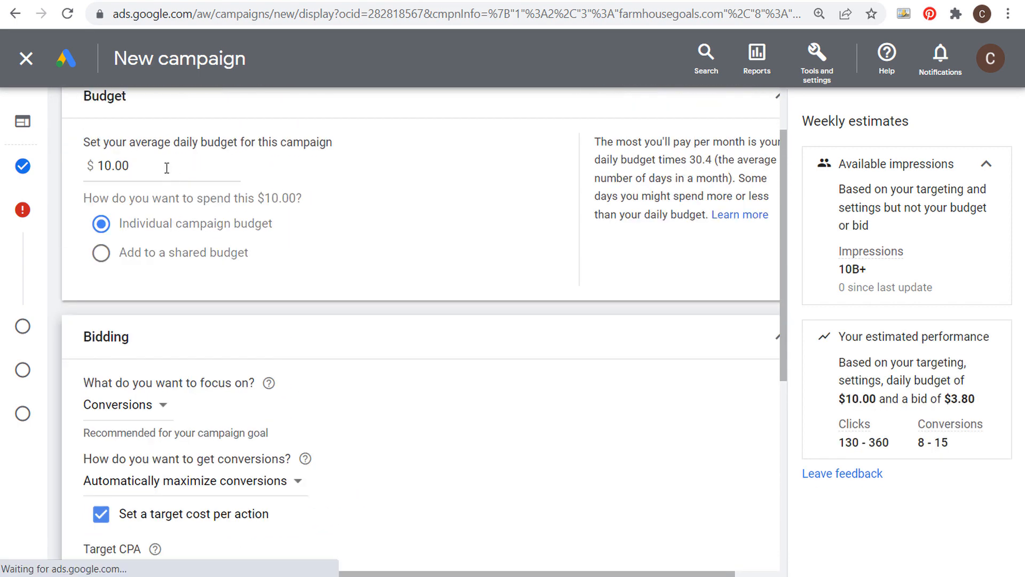
pyautogui.moveTo(129, 165); pyautogui.dragTo(108, 163)
pyautogui.write('5')
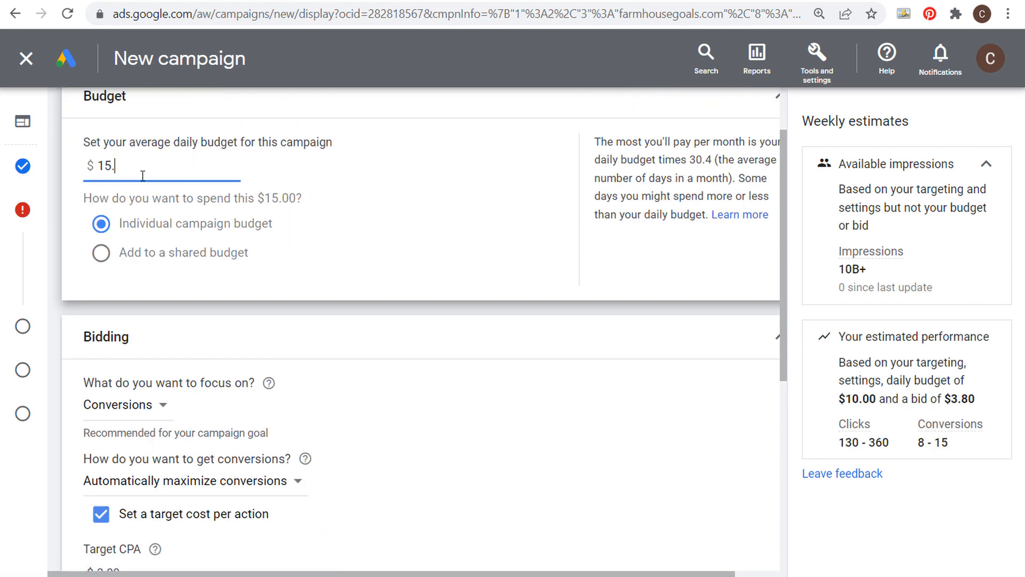
# - Choose to automatically maximize conversions in the Bidding section and continue to the Targeting page
pyautogui.scroll(-2, 424, 366)
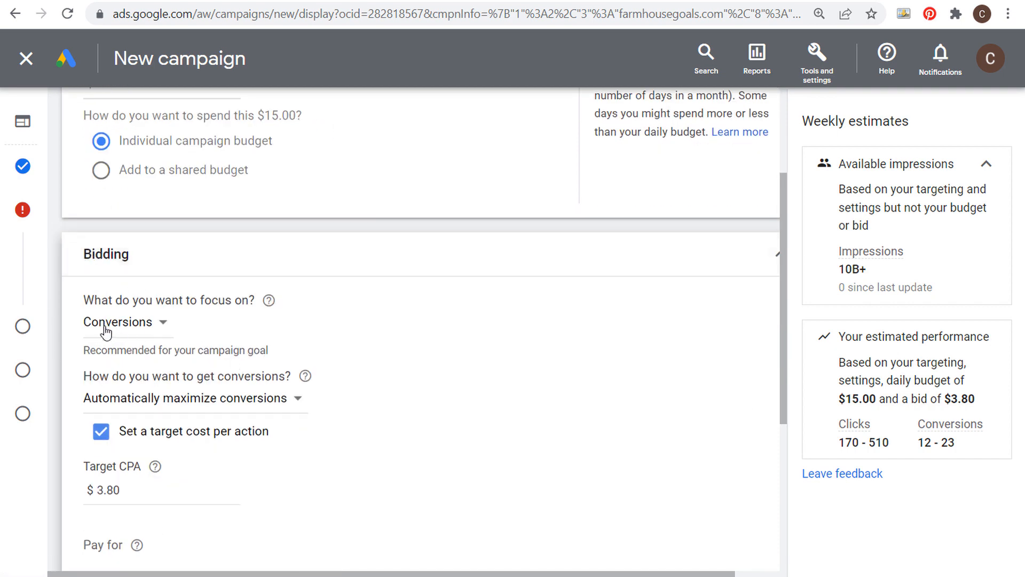
pyautogui.click(251, 406)
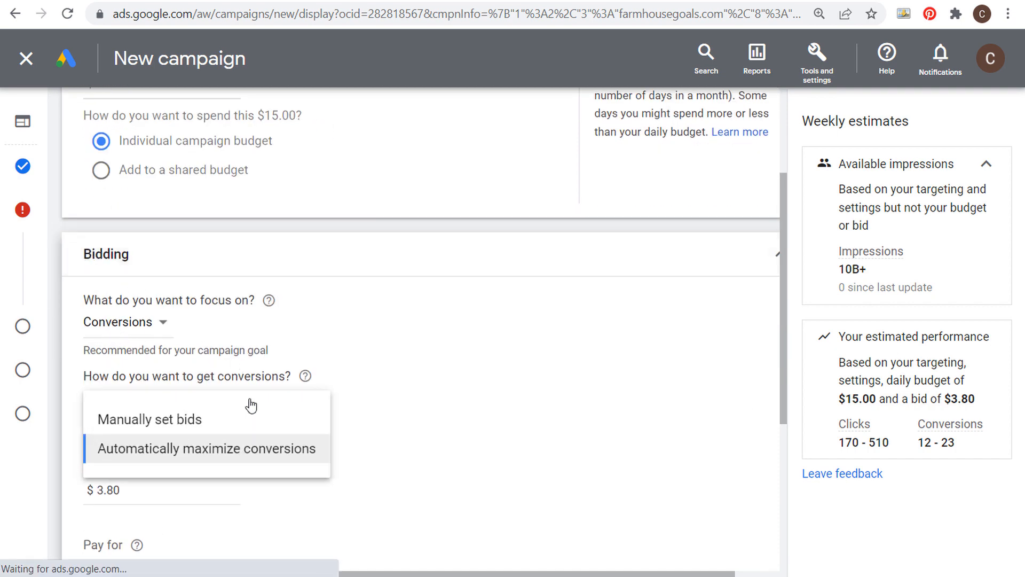
pyautogui.click(193, 451)
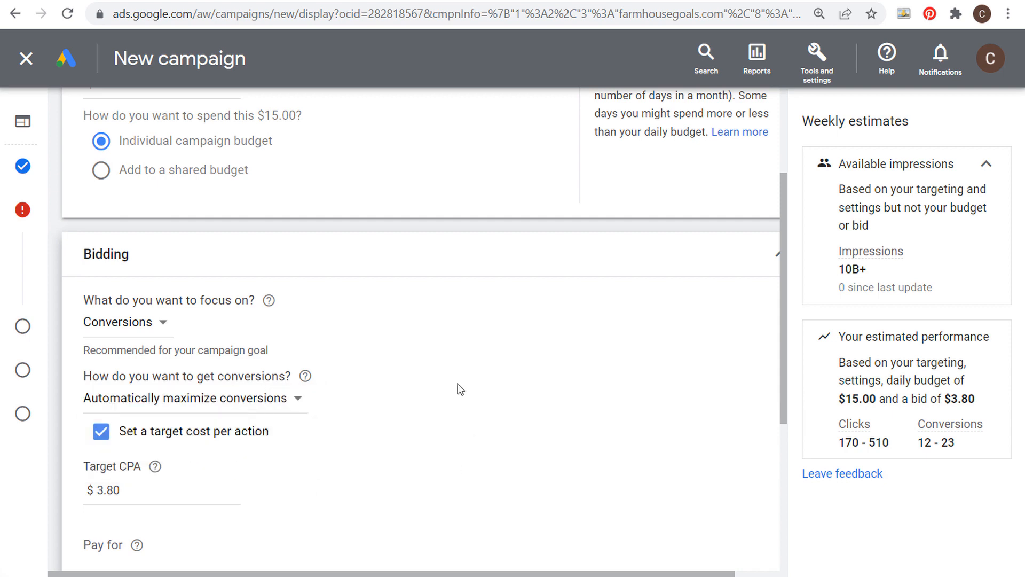
pyautogui.scroll(-3, 485, 350)
pyautogui.scroll(-2, 396, 313)
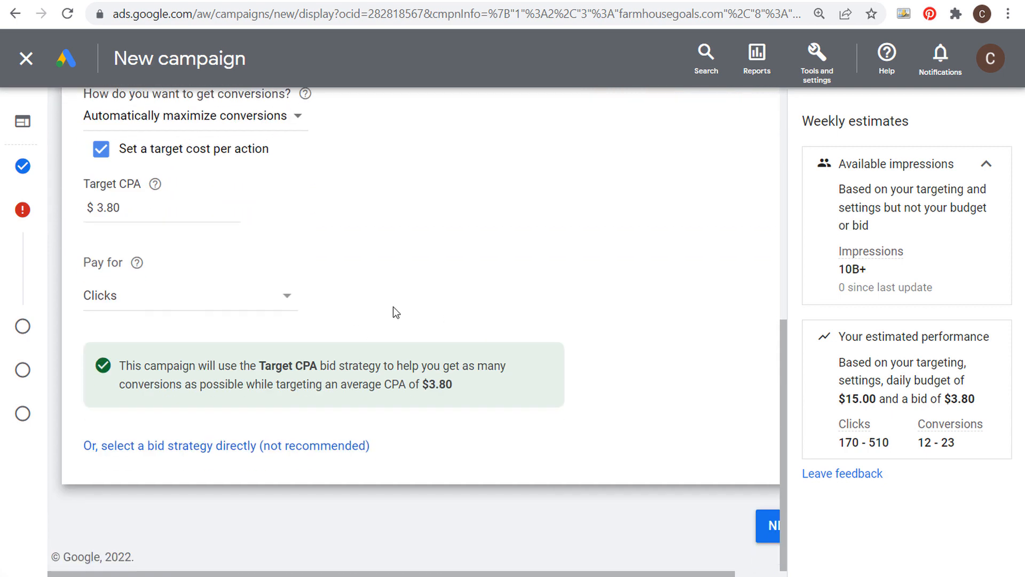
pyautogui.moveTo(535, 573); pyautogui.dragTo(583, 574)
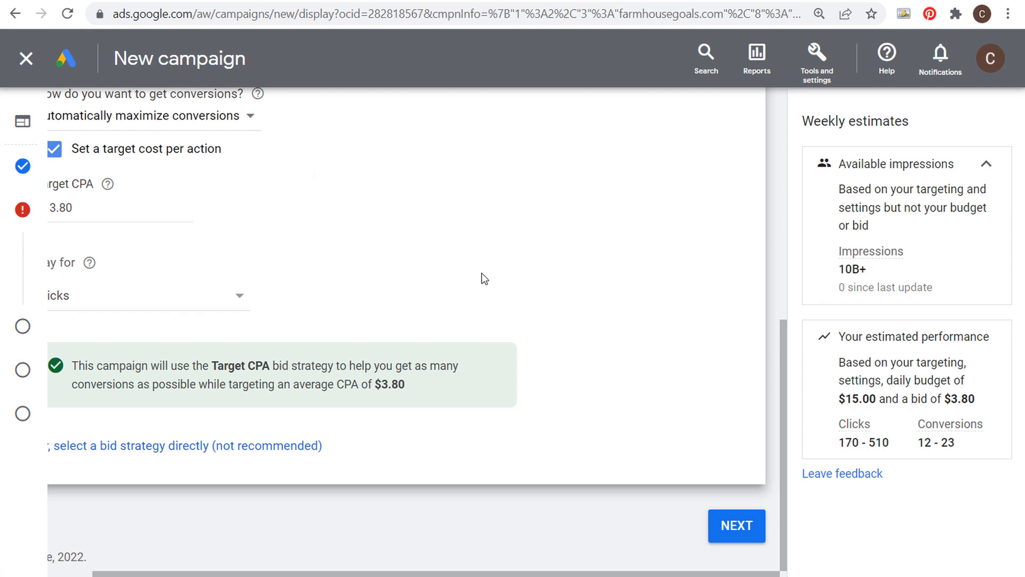
pyautogui.click(724, 532)
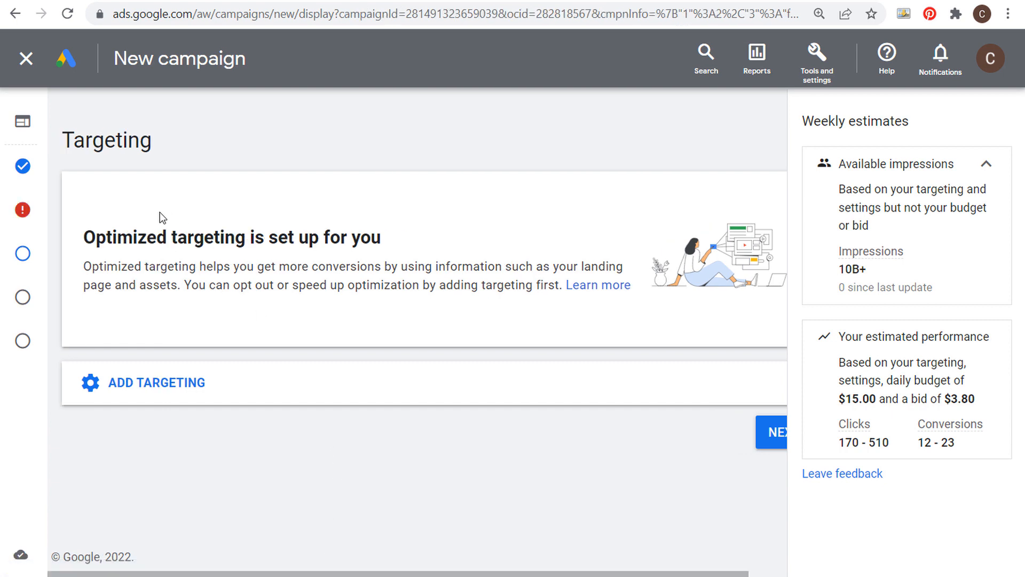
# - Read the explanation of optimized targeting and check the weekly estimates
pyautogui.moveTo(82, 237); pyautogui.dragTo(374, 236)
pyautogui.click(274, 256)
pyautogui.moveTo(136, 267); pyautogui.dragTo(403, 266)
pyautogui.click(432, 265)
pyautogui.moveTo(280, 266); pyautogui.dragTo(368, 267)
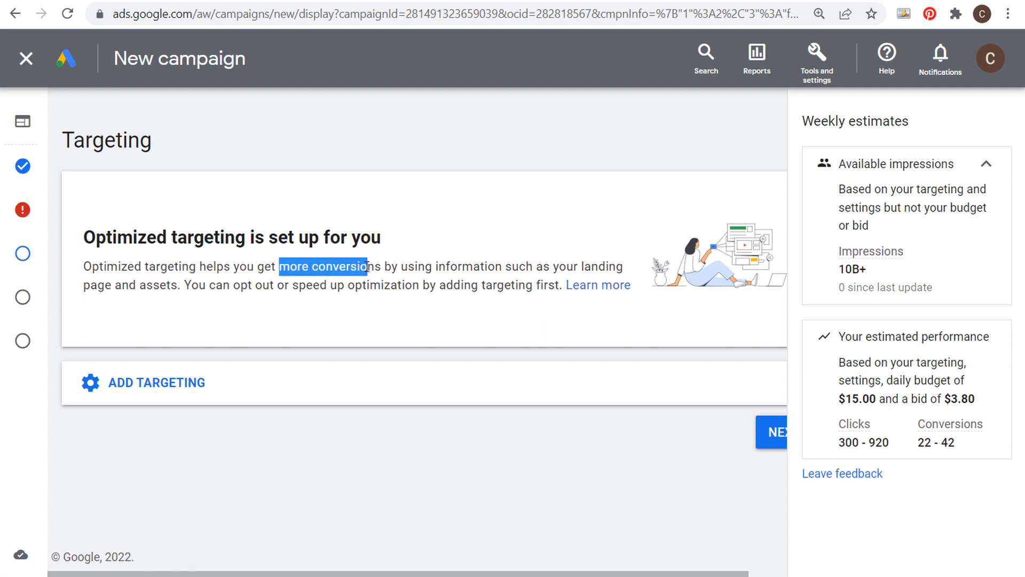
pyautogui.click(402, 267)
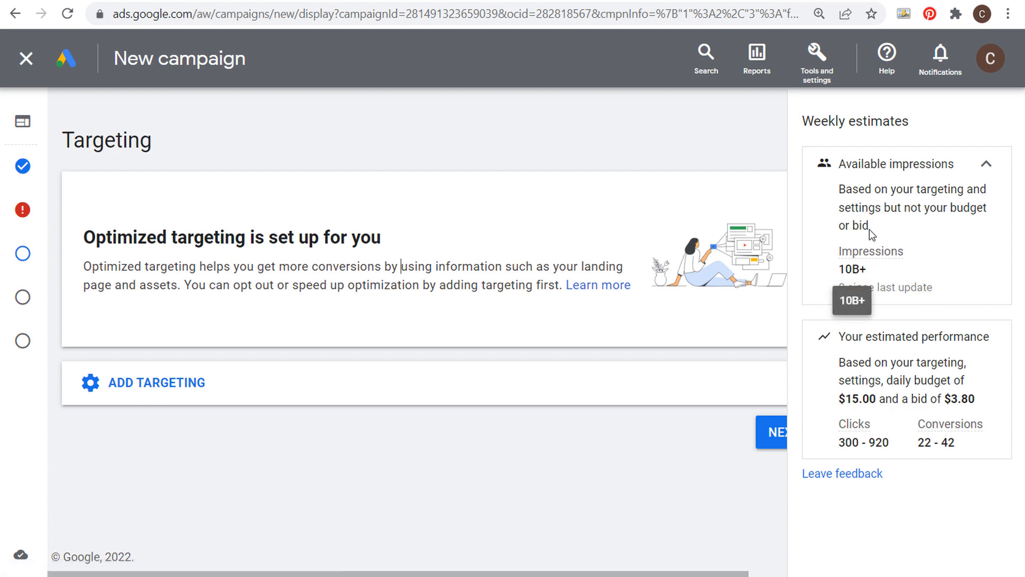
# - Continue to the Ads page and go back to the Targeting page
pyautogui.click(778, 441)
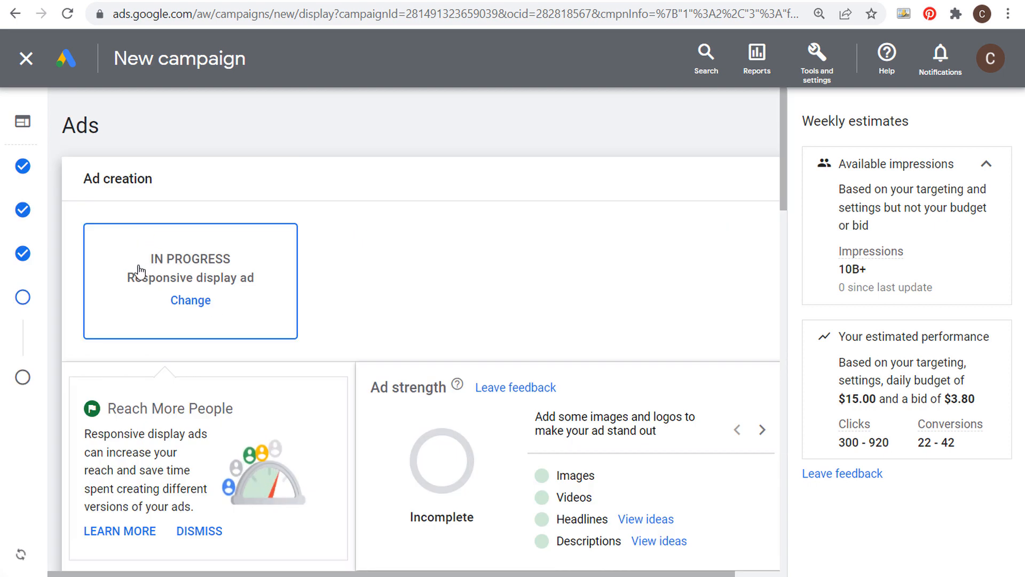
pyautogui.moveTo(34, 260)
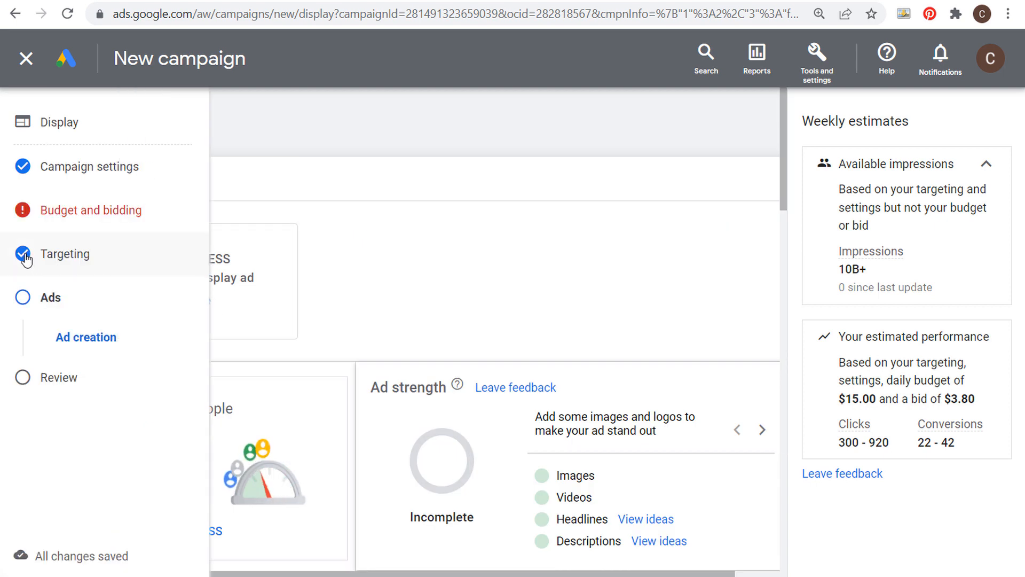
pyautogui.click(80, 254)
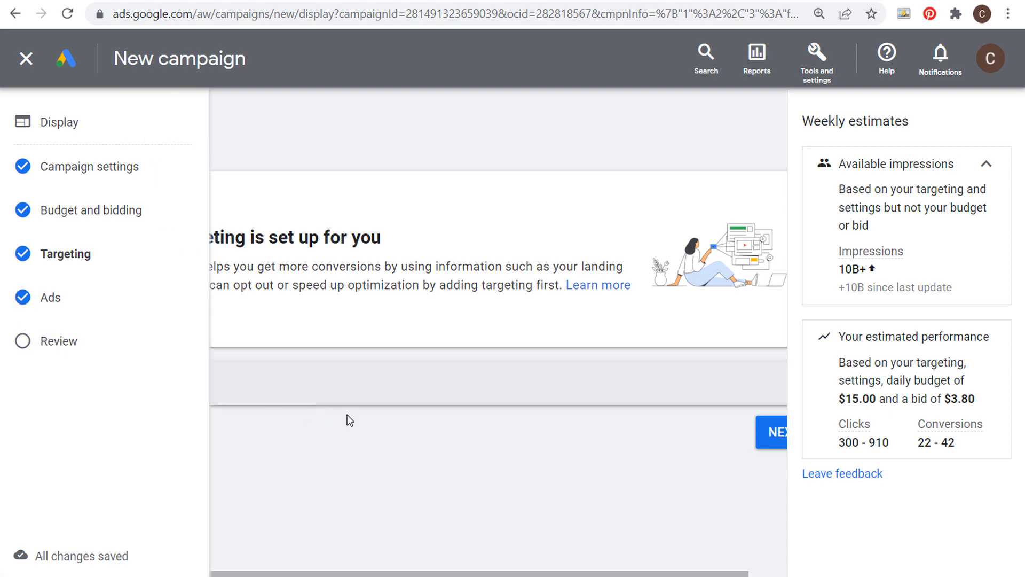
# - Show the additional targeting options, open Audience Segments for editing and review its description
pyautogui.click(227, 386)
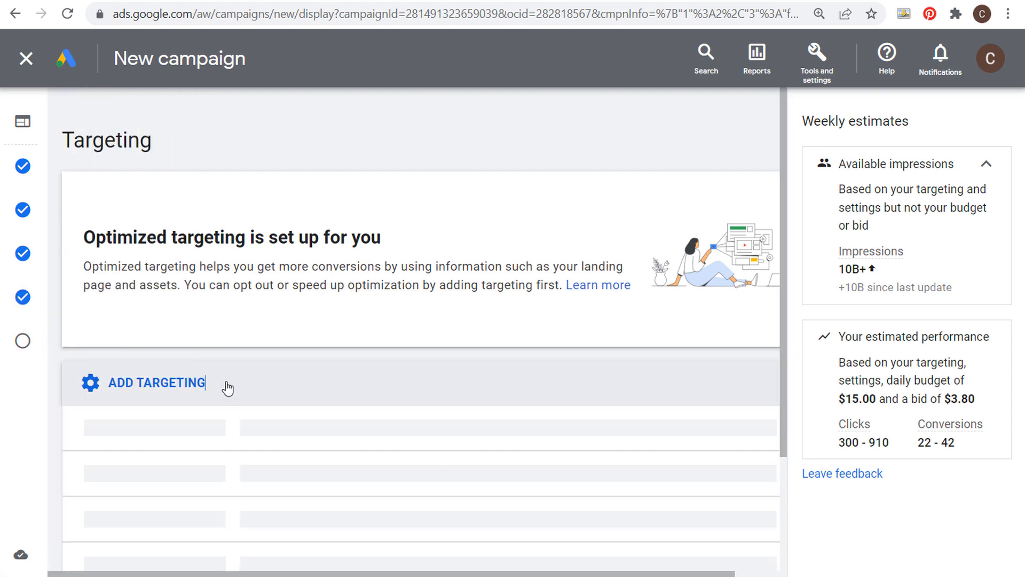
pyautogui.scroll(-1, 347, 360)
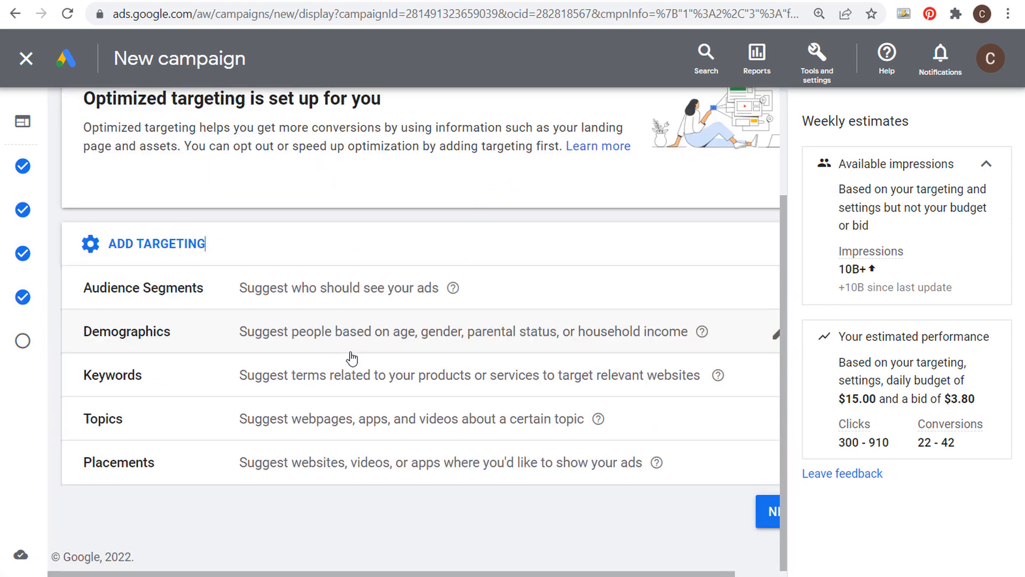
pyautogui.click(774, 287)
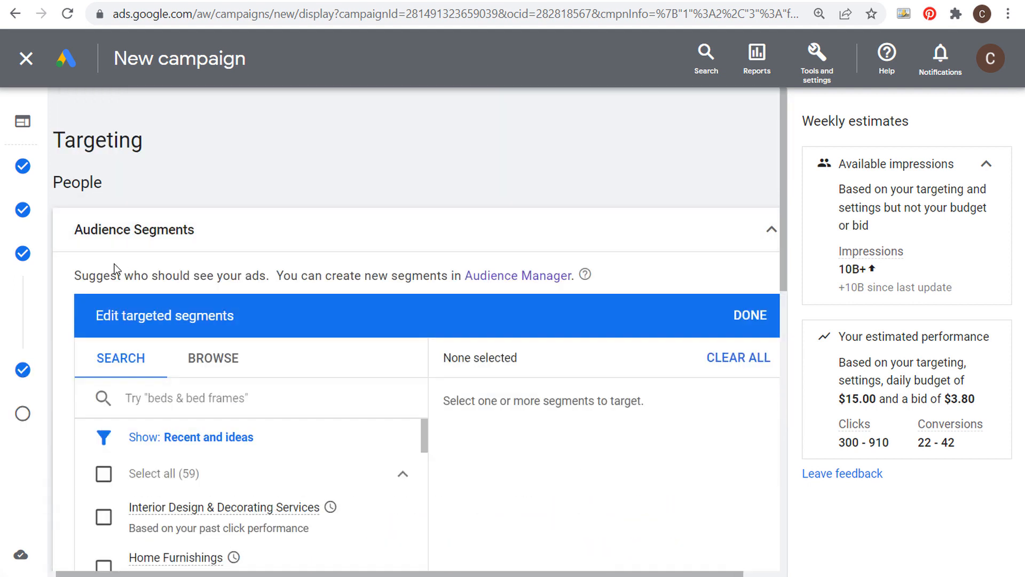
pyautogui.moveTo(82, 281); pyautogui.dragTo(273, 277)
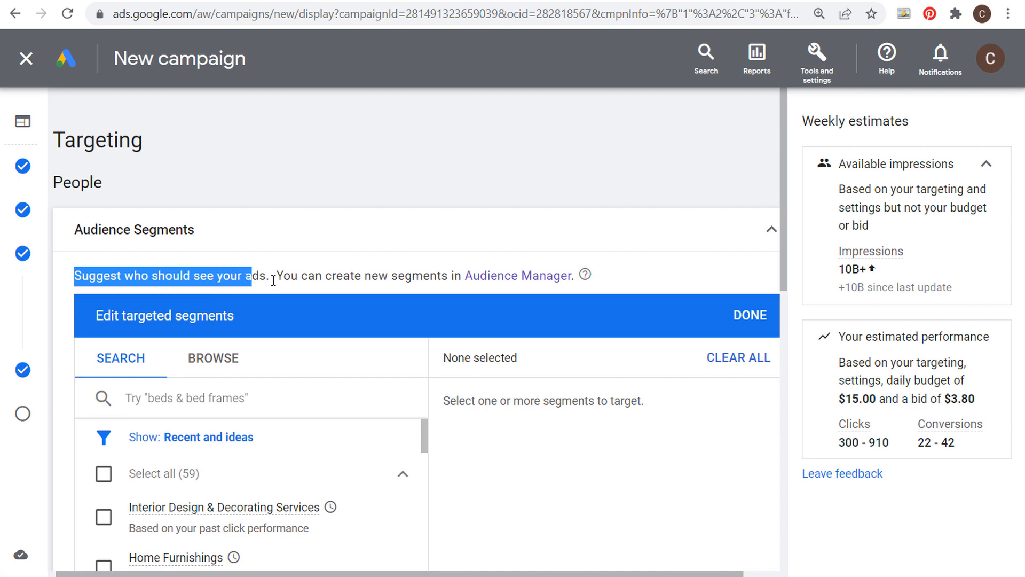
pyautogui.click(289, 276)
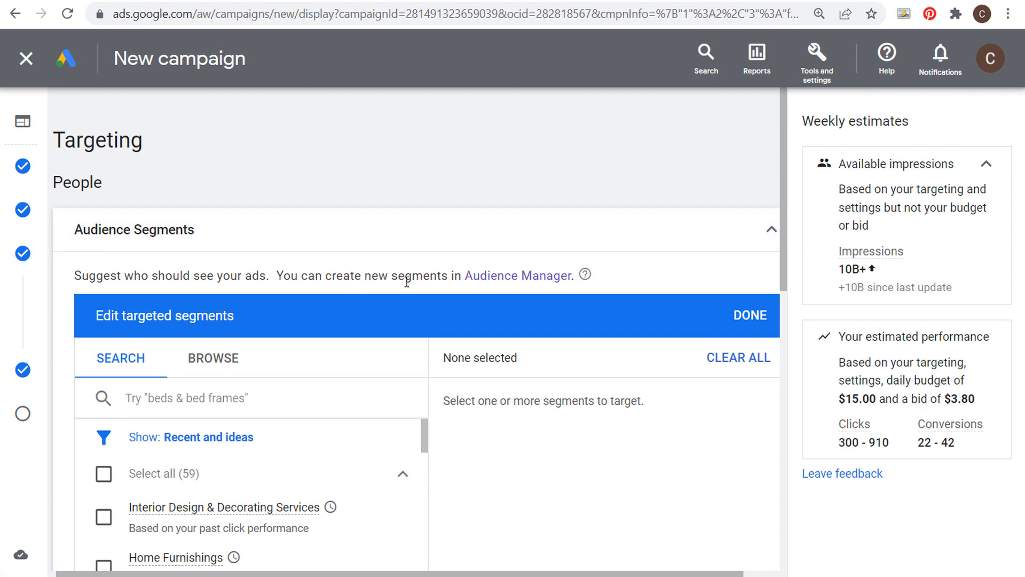
pyautogui.scroll(-2, 531, 439)
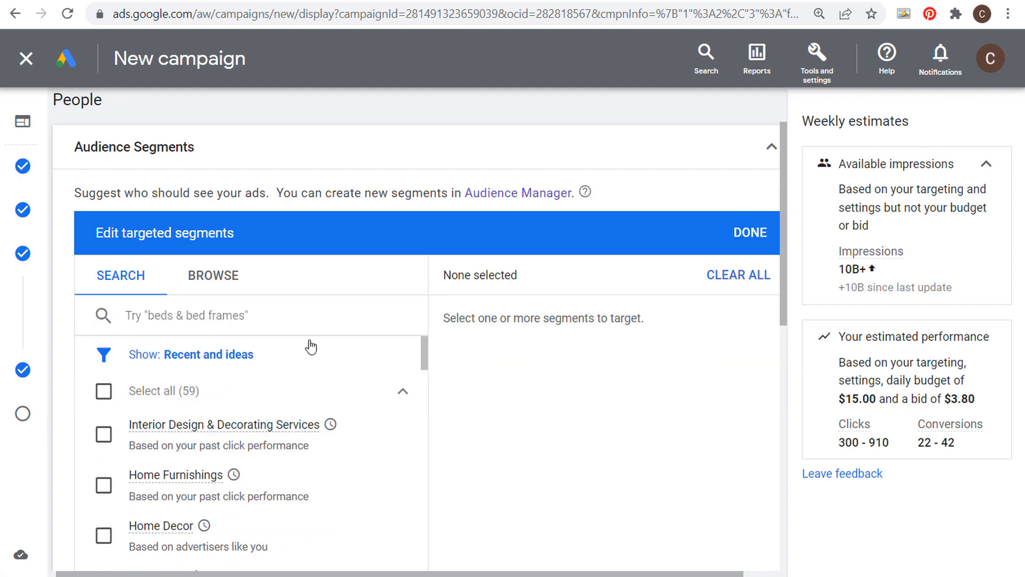
# - Browse the targeted segments by category and examine the Parental Status options under the detailed demographics
pyautogui.click(212, 283)
pyautogui.scroll(-2, 437, 331)
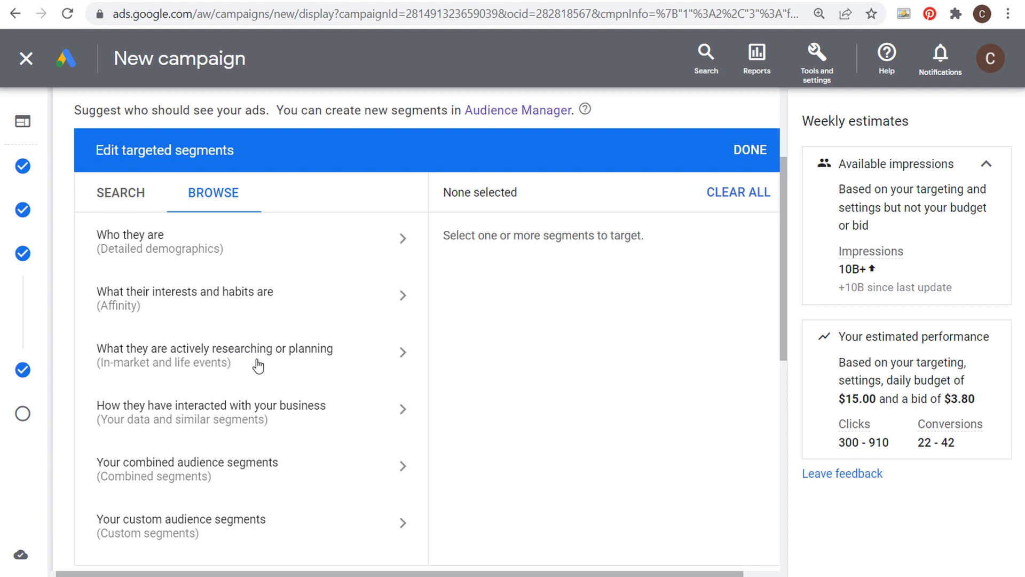
pyautogui.scroll(-2, 258, 361)
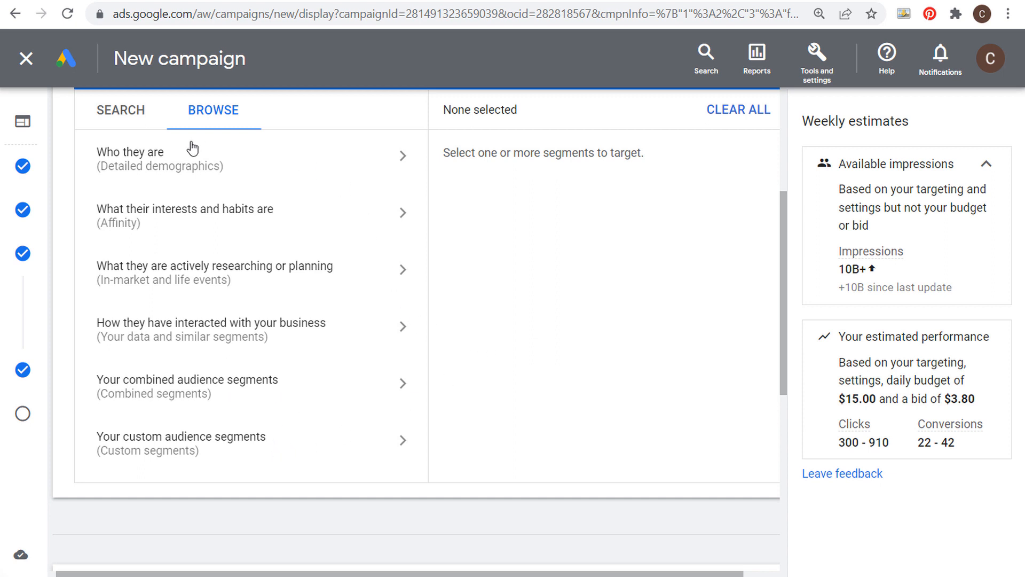
pyautogui.click(256, 164)
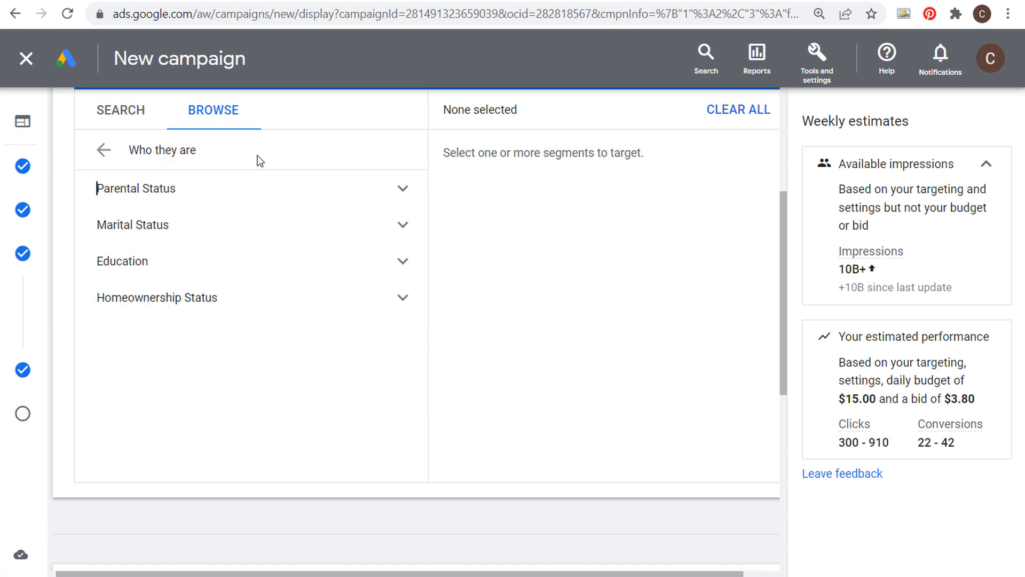
pyautogui.click(404, 192)
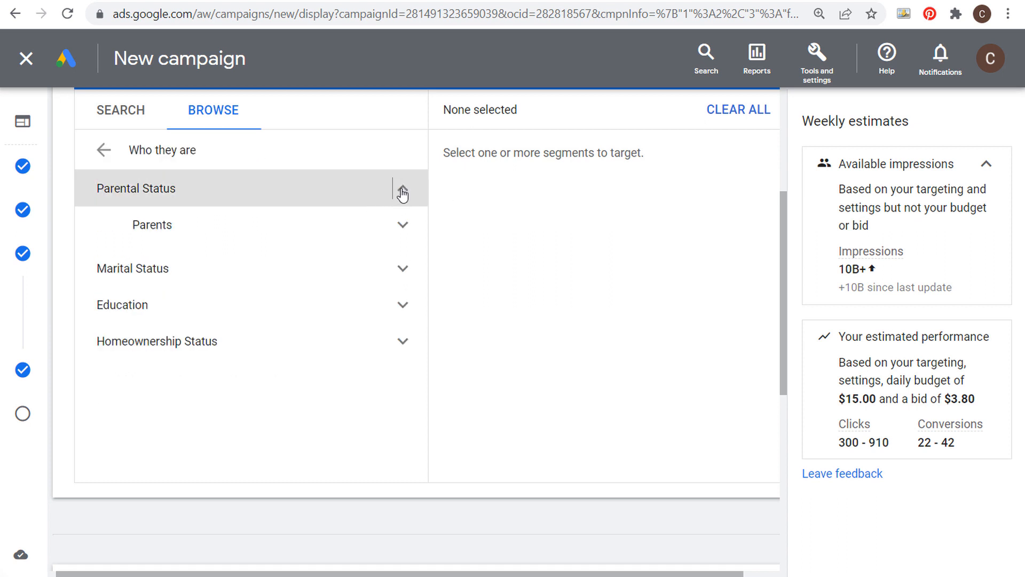
pyautogui.click(402, 225)
pyautogui.click(402, 188)
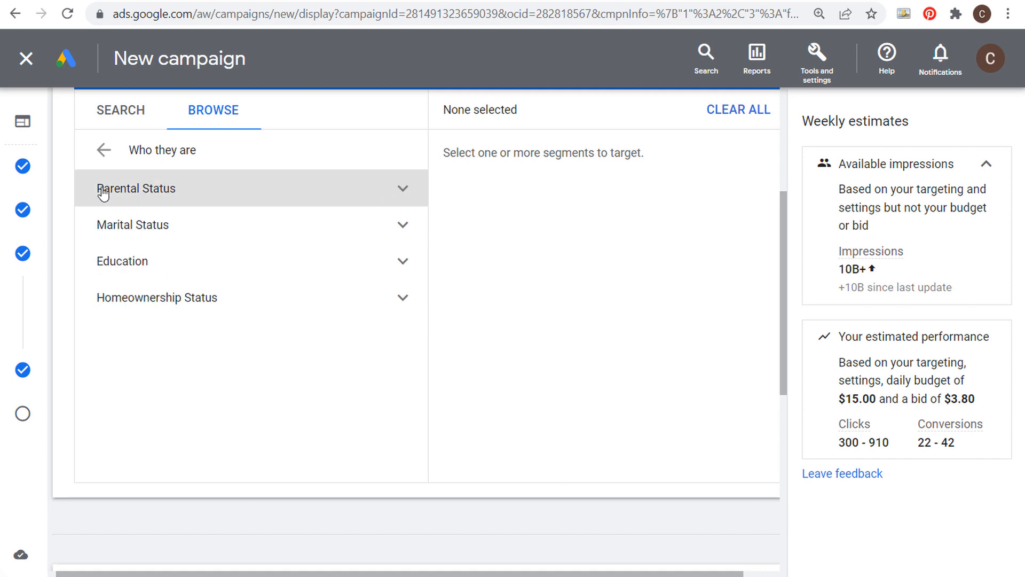
# - Examine the Marital Status, Education and Homeownership Status segments under Who they are
pyautogui.click(407, 224)
pyautogui.click(403, 225)
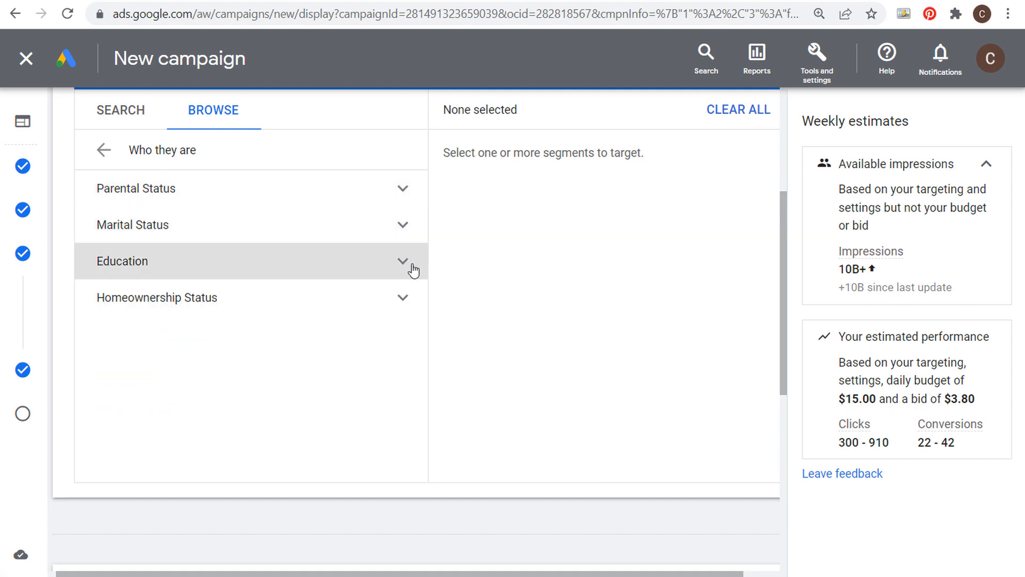
pyautogui.click(409, 266)
pyautogui.click(412, 267)
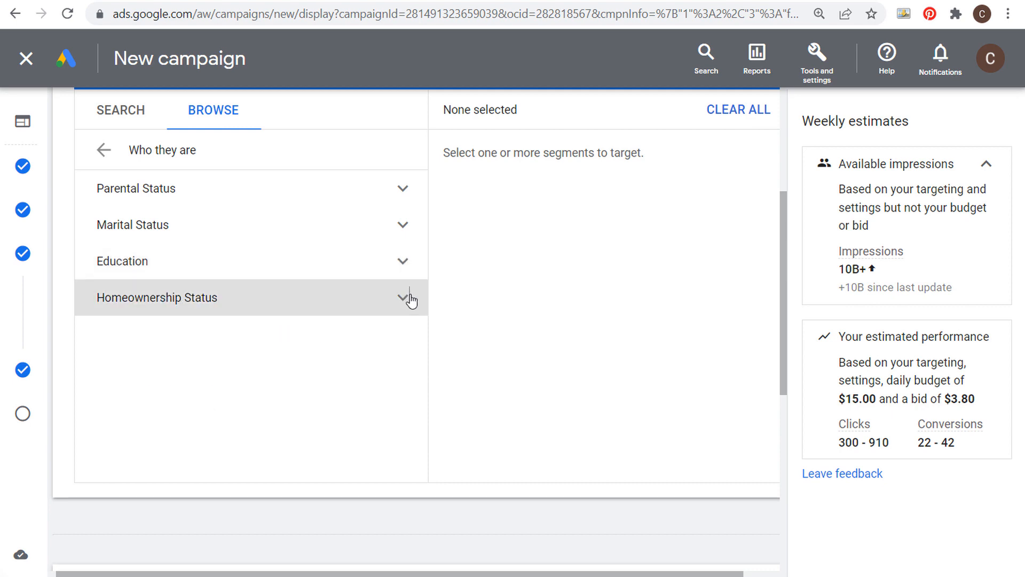
pyautogui.click(409, 298)
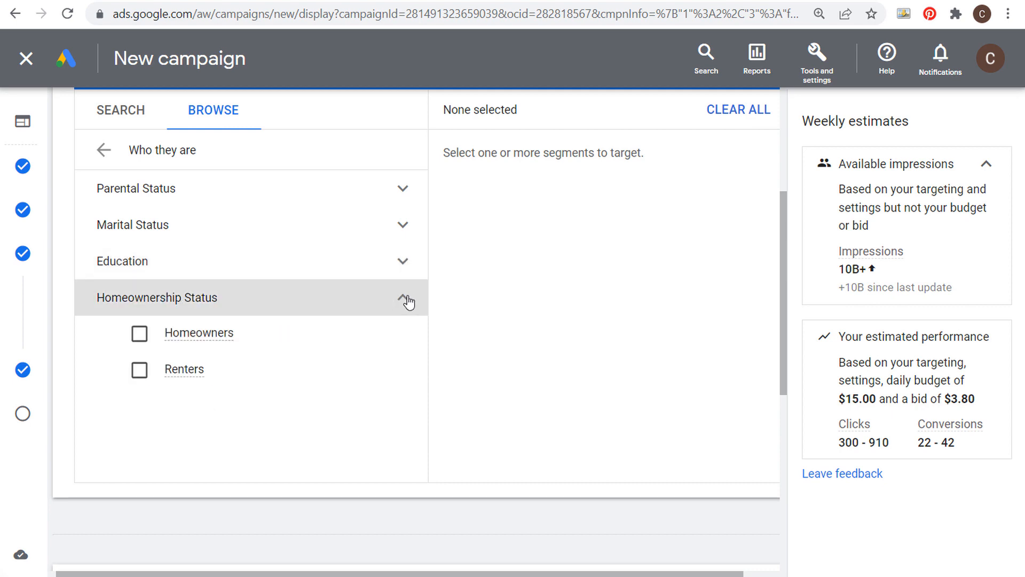
pyautogui.click(407, 302)
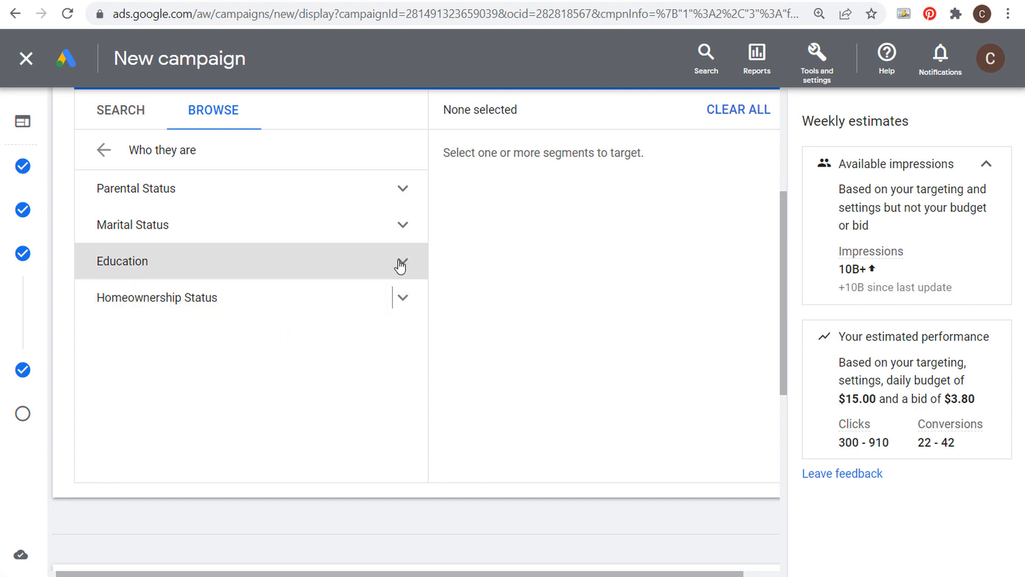
# - Review the Parents segments by child age under Parental Status and return to the segment categories
pyautogui.click(394, 191)
pyautogui.click(405, 226)
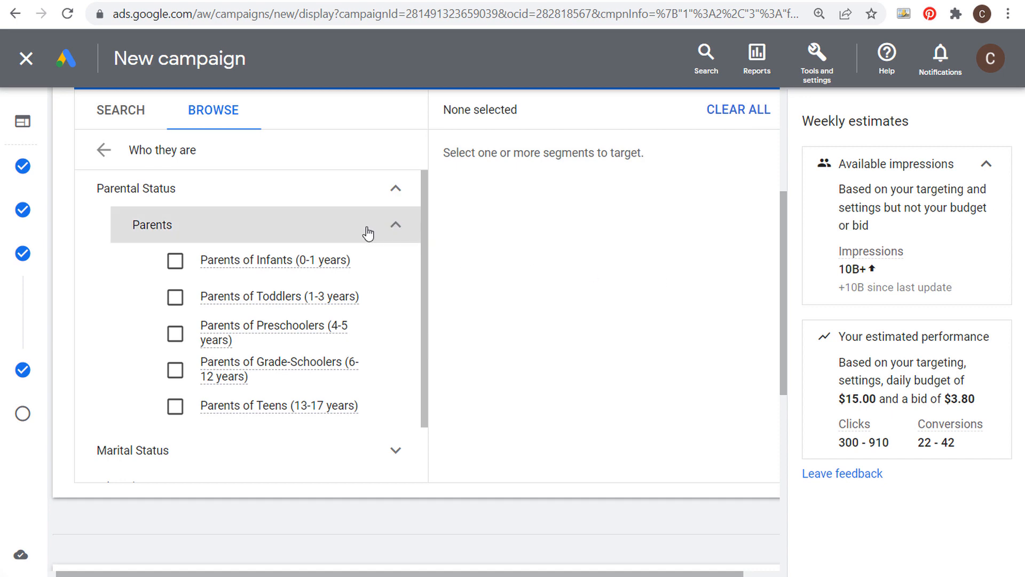
pyautogui.click(393, 227)
pyautogui.click(380, 192)
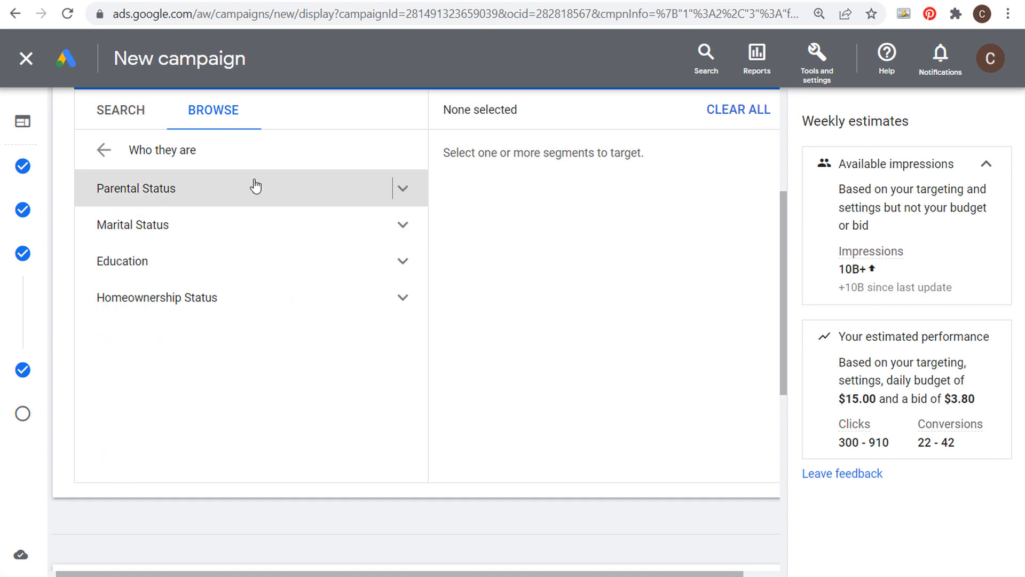
pyautogui.click(104, 150)
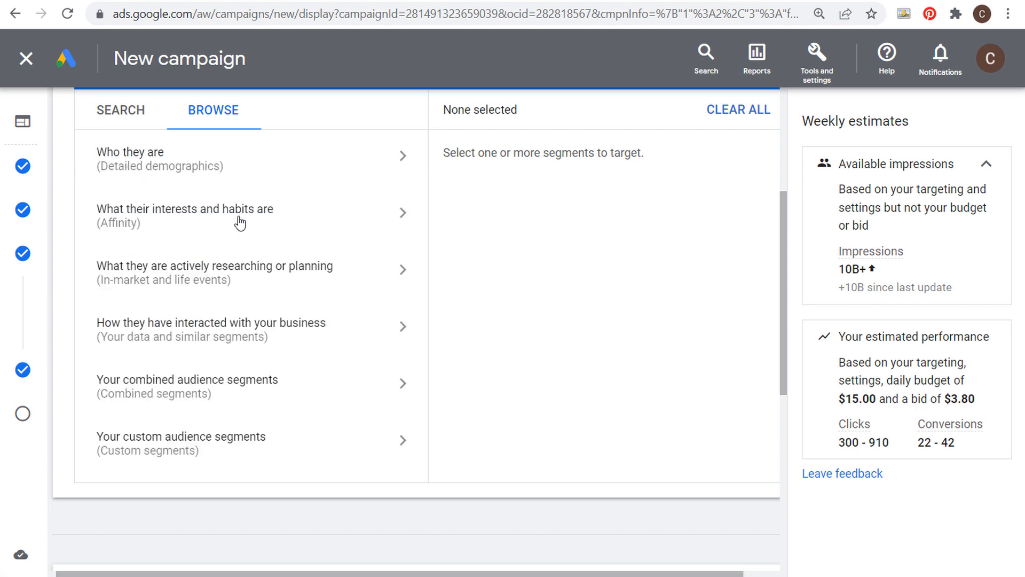
# - Examine the Home & Garden and Food & Dining affinity segments under What their interests and habits are
pyautogui.click(358, 216)
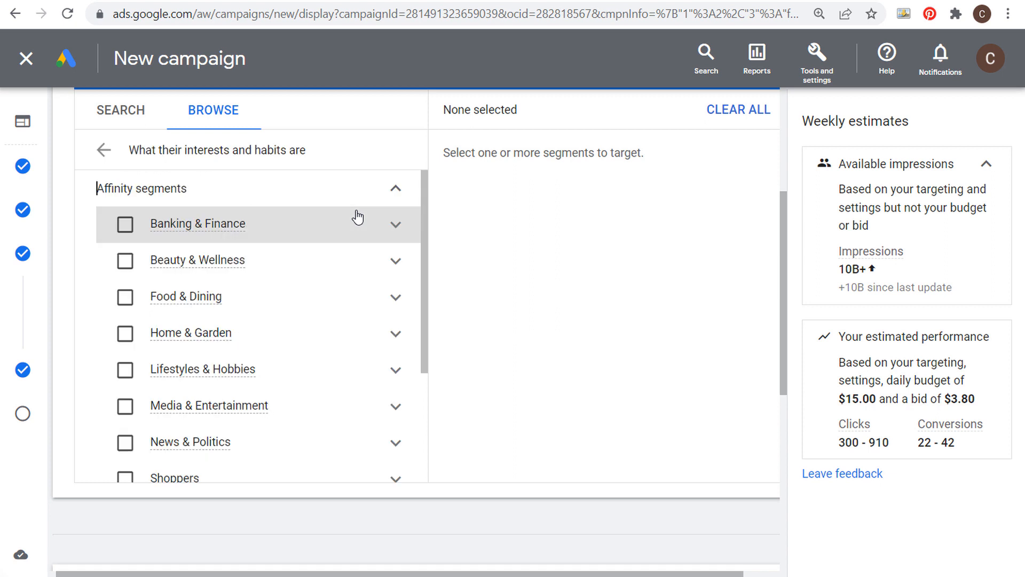
pyautogui.click(395, 335)
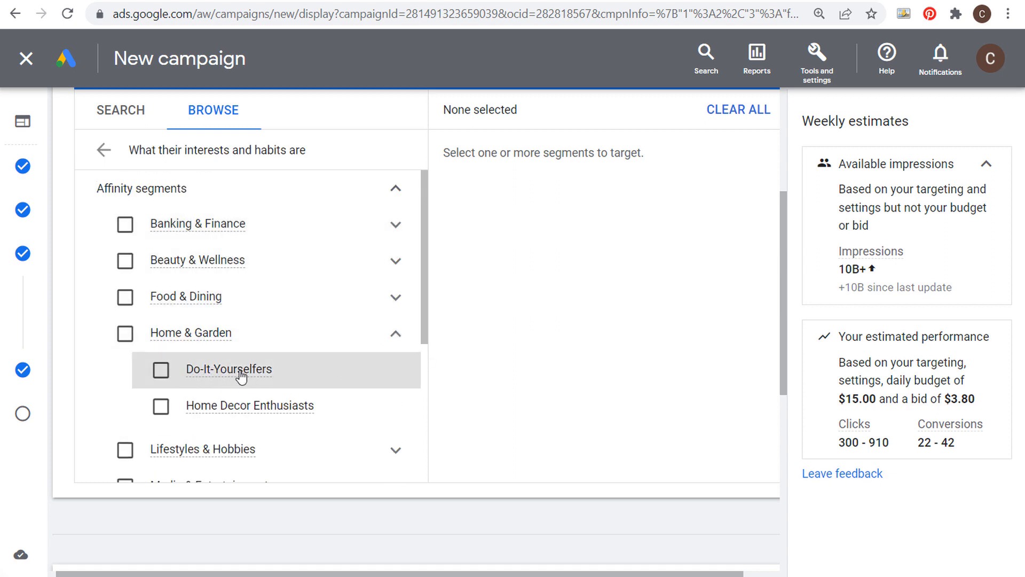
pyautogui.click(390, 335)
pyautogui.click(393, 302)
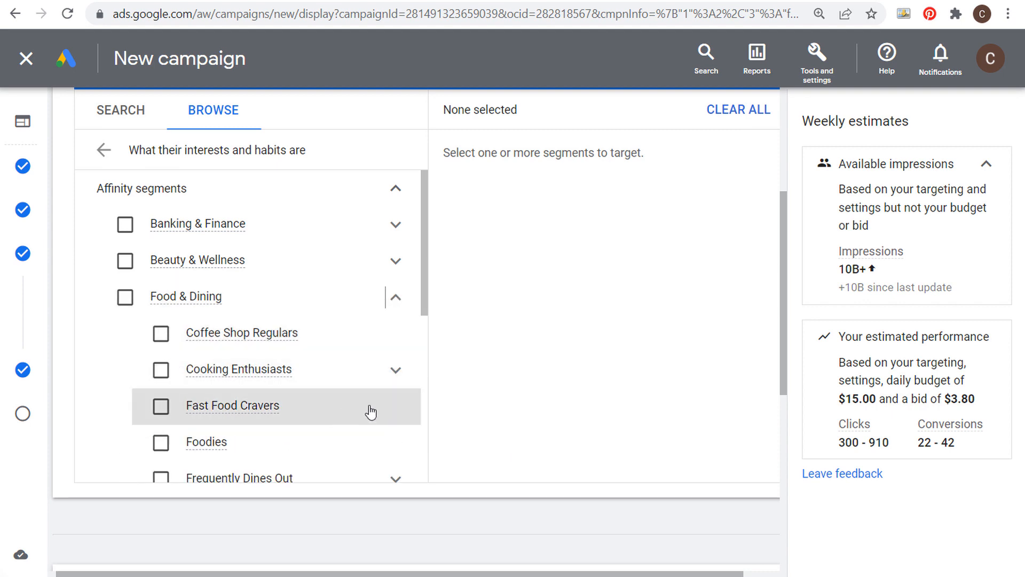
pyautogui.moveTo(247, 408)
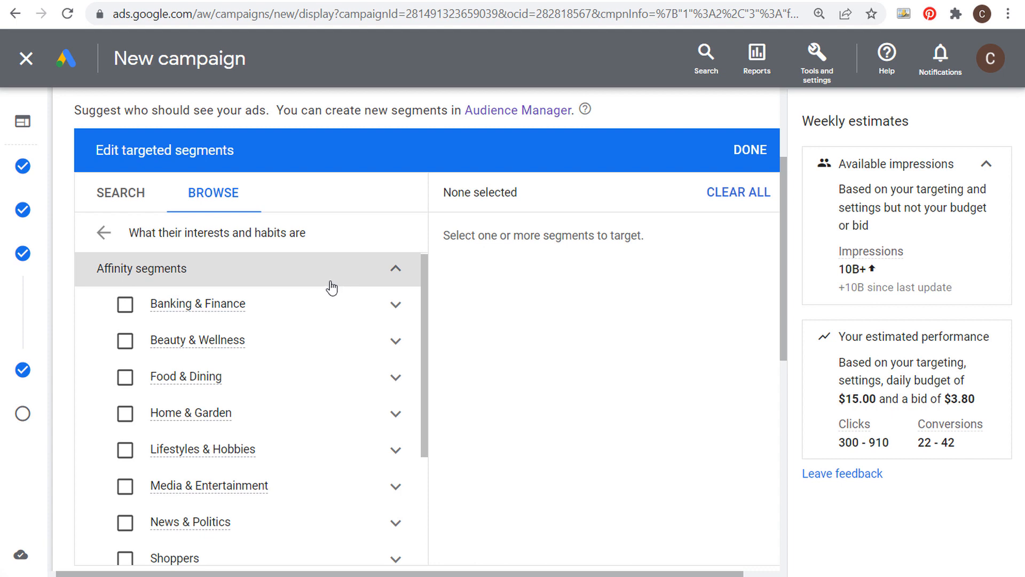
# - Examine the Sports Fans segments under the Sports & Fitness affinity group and return to the segment categories
pyautogui.scroll(-3, 318, 299)
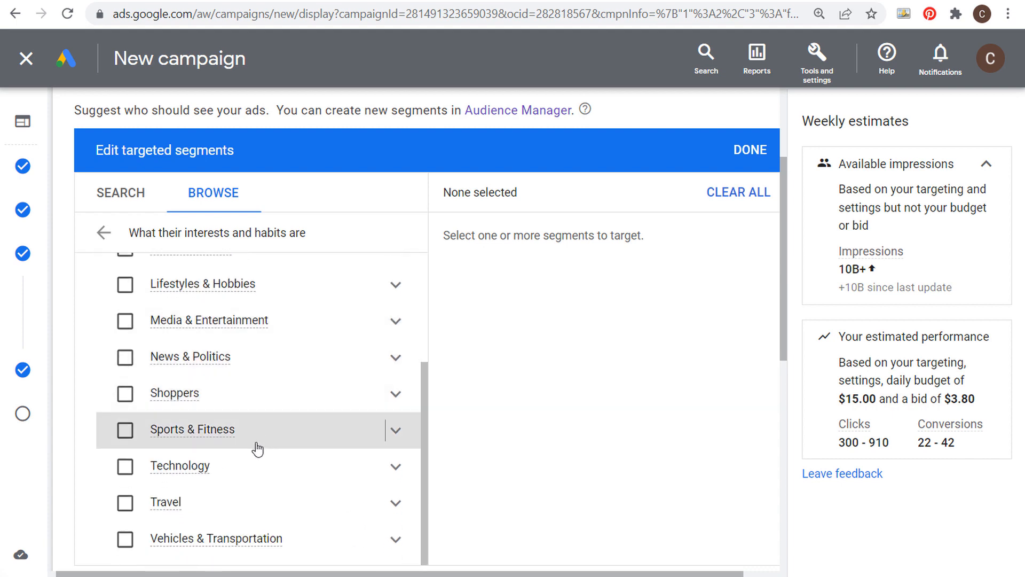
pyautogui.click(397, 432)
pyautogui.scroll(-2, 398, 436)
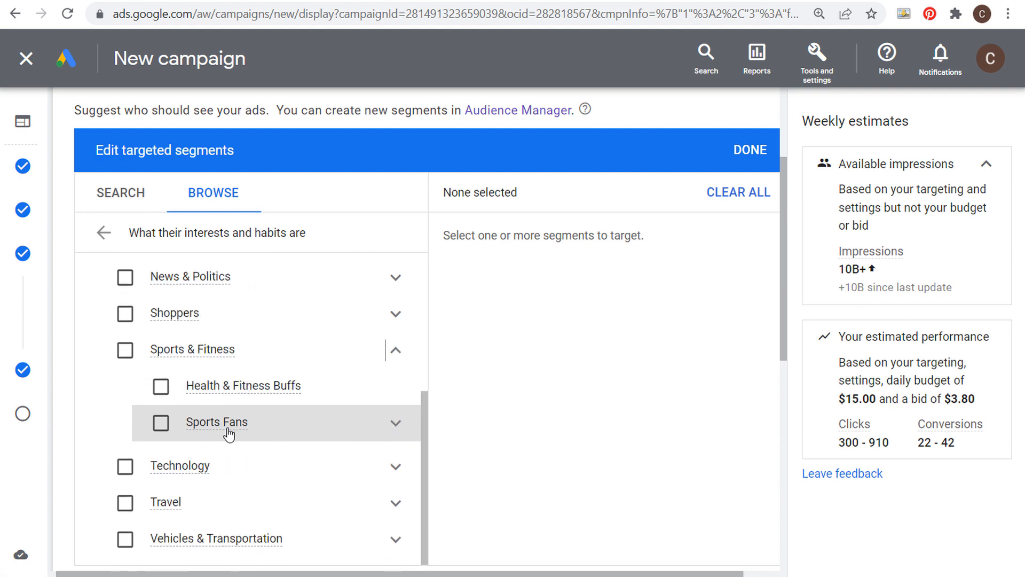
pyautogui.click(396, 430)
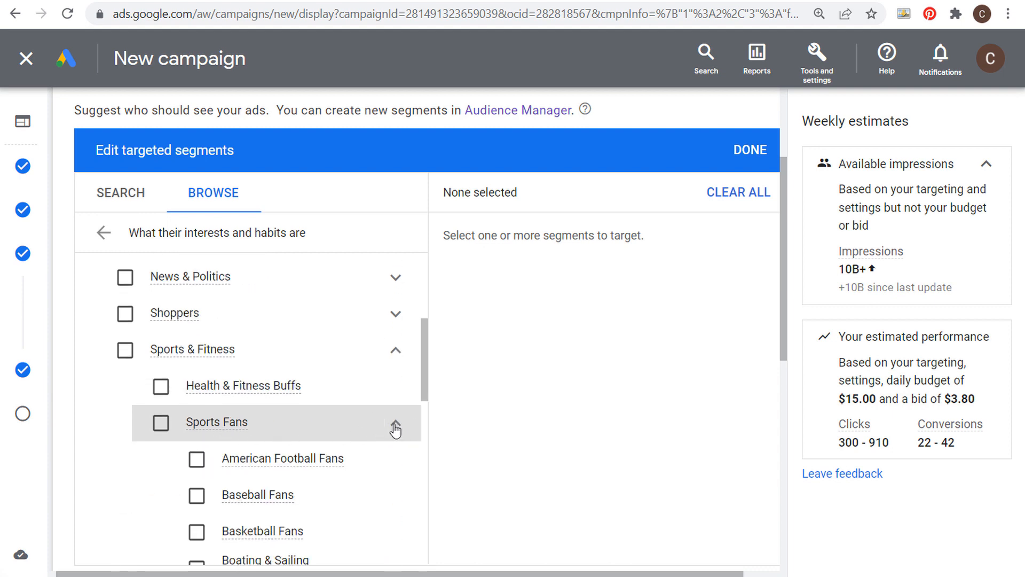
pyautogui.scroll(-2, 398, 430)
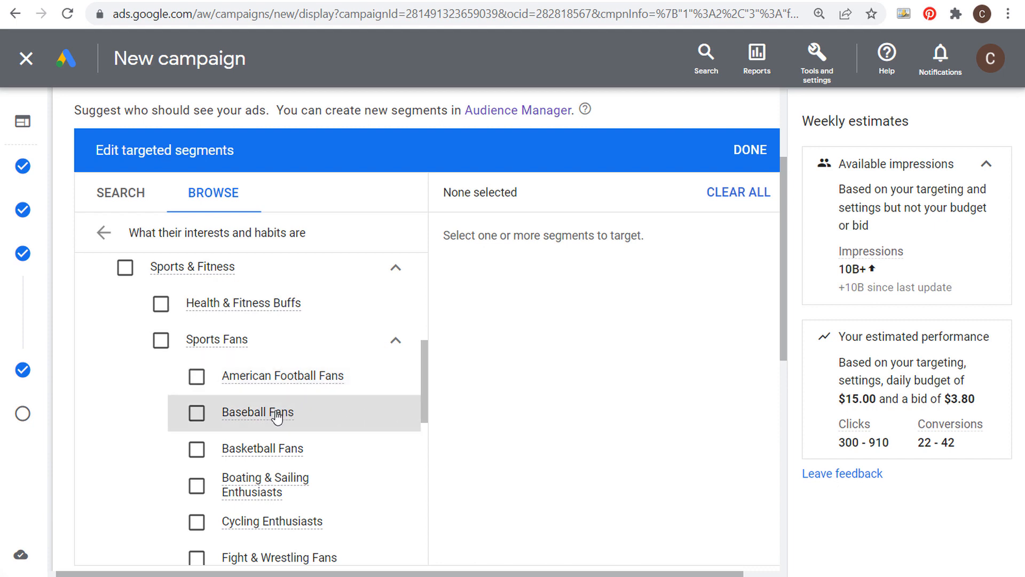
pyautogui.moveTo(277, 417)
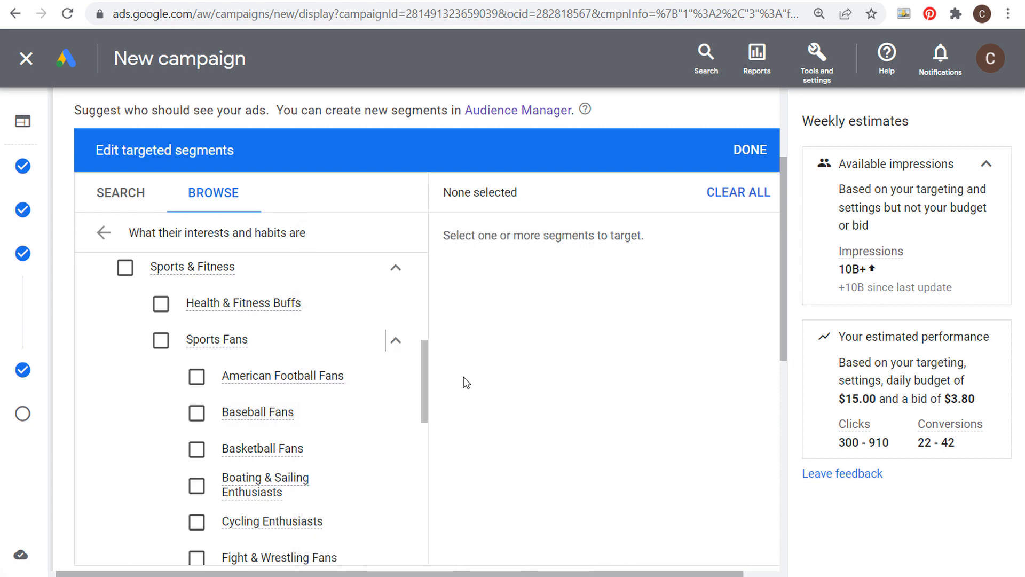
pyautogui.click(395, 267)
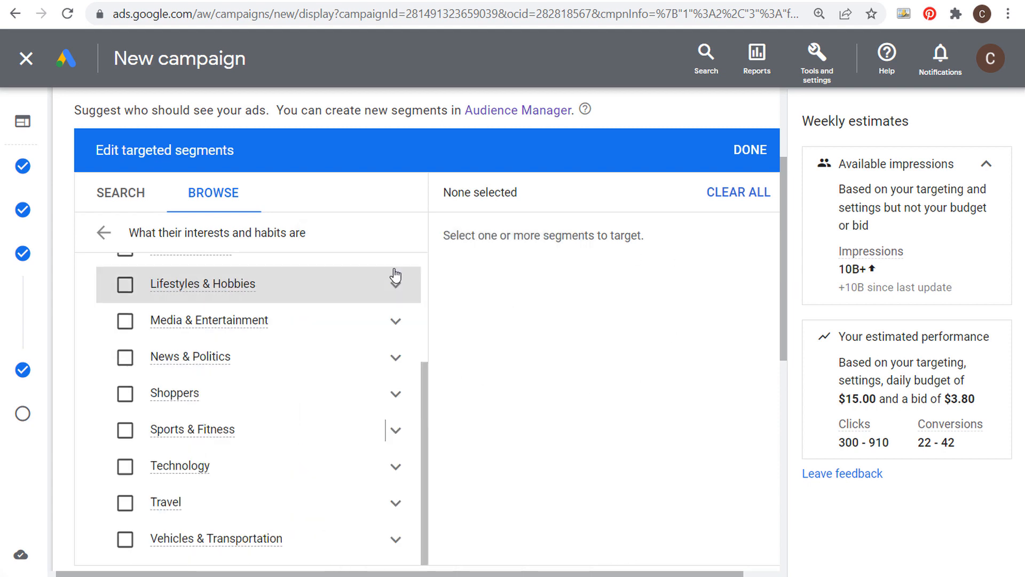
pyautogui.click(104, 234)
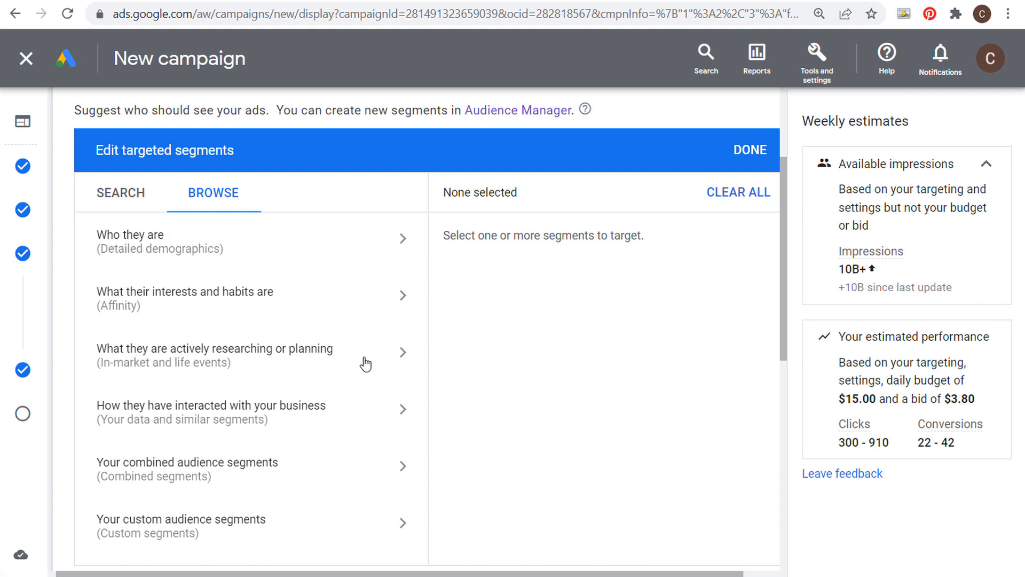
# - Examine the Autos & Vehicles in-market segments and read the Car Batteries details under Auto Parts & Accessories
pyautogui.click(398, 351)
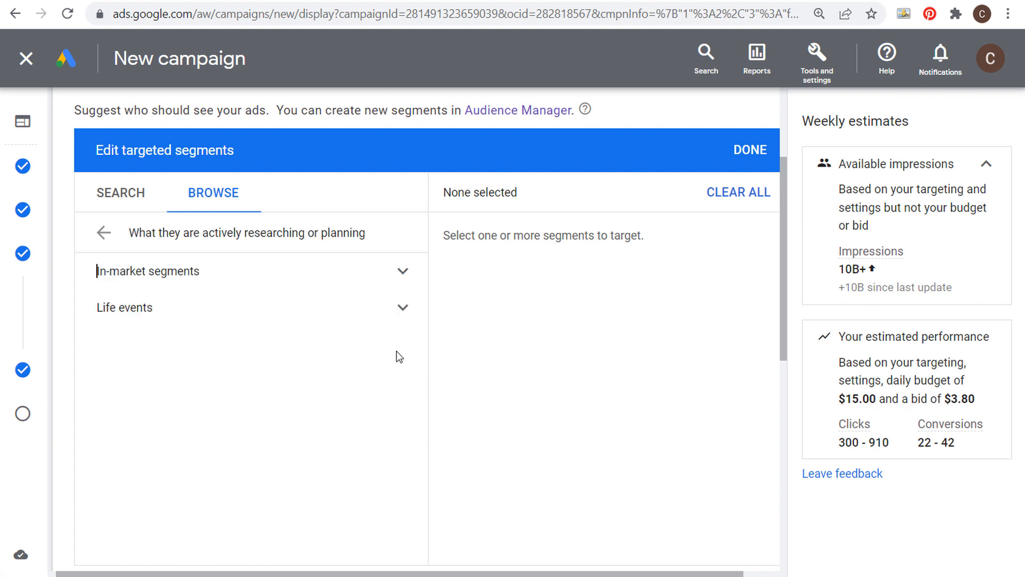
pyautogui.click(401, 271)
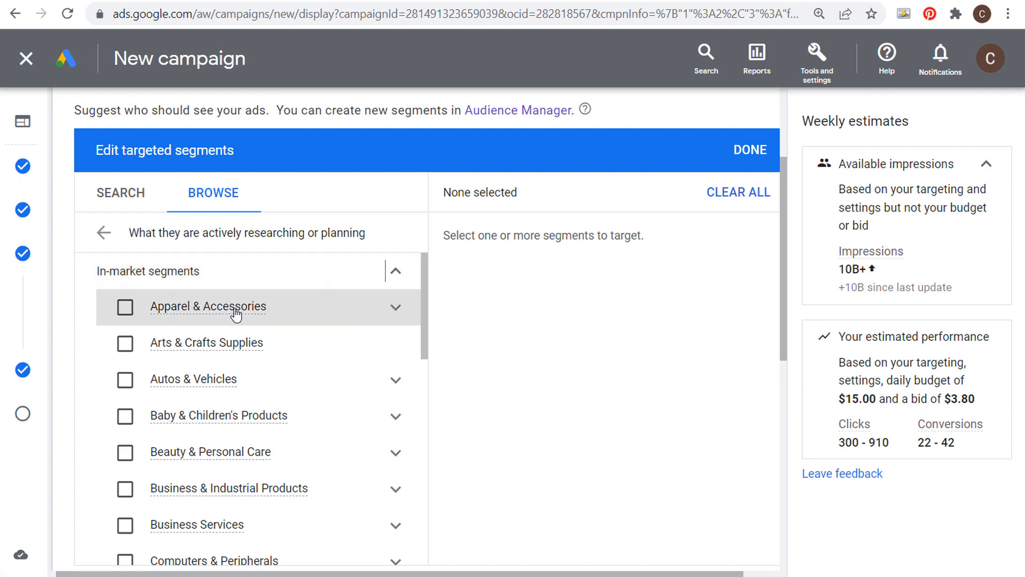
pyautogui.click(396, 381)
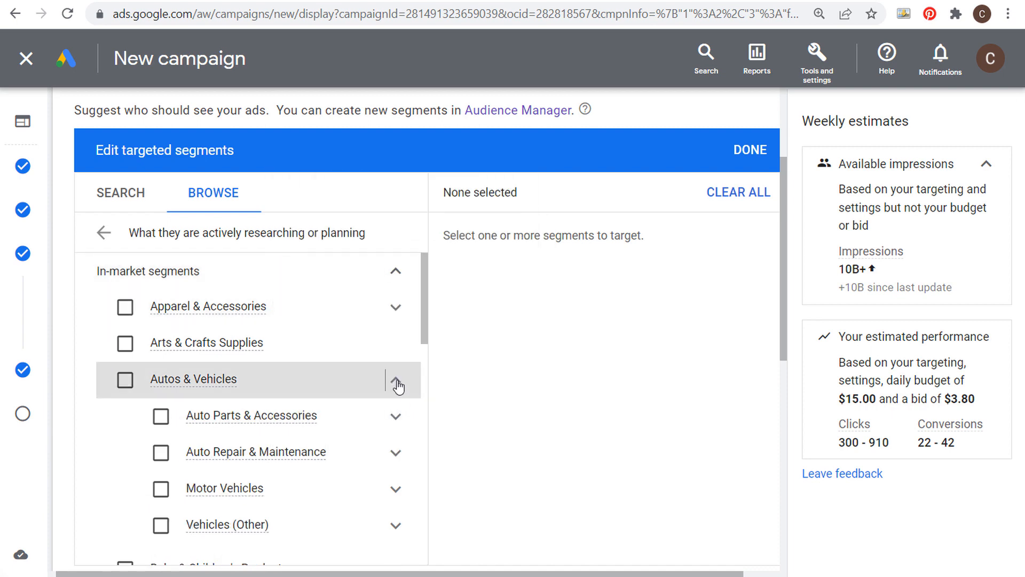
pyautogui.click(396, 416)
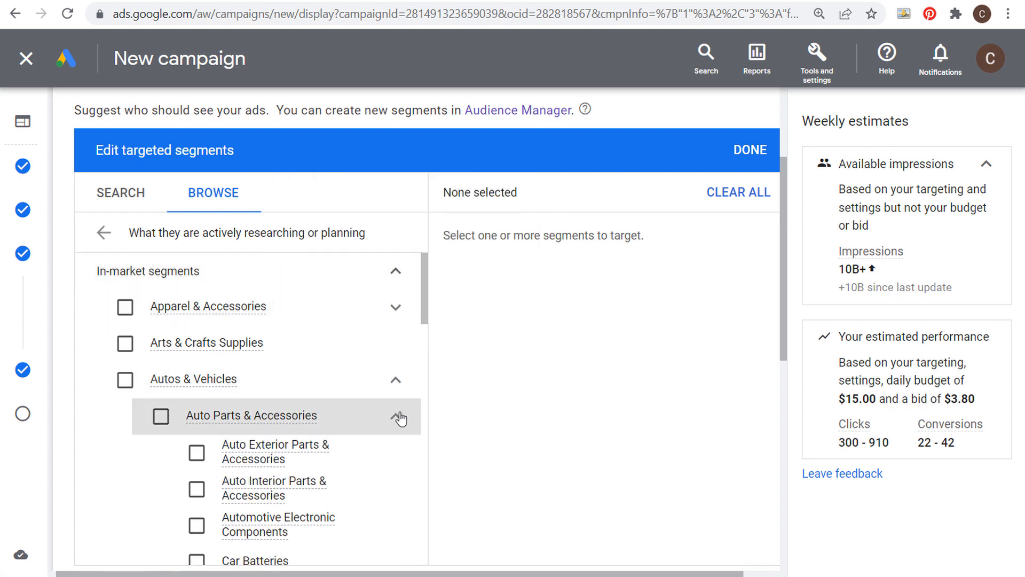
pyautogui.scroll(-1, 393, 449)
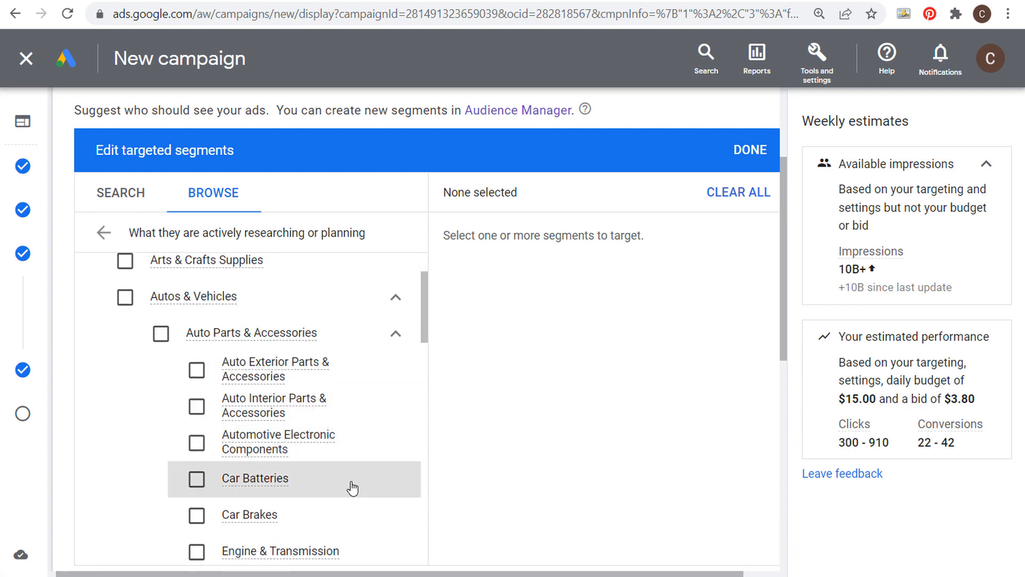
pyautogui.moveTo(246, 484)
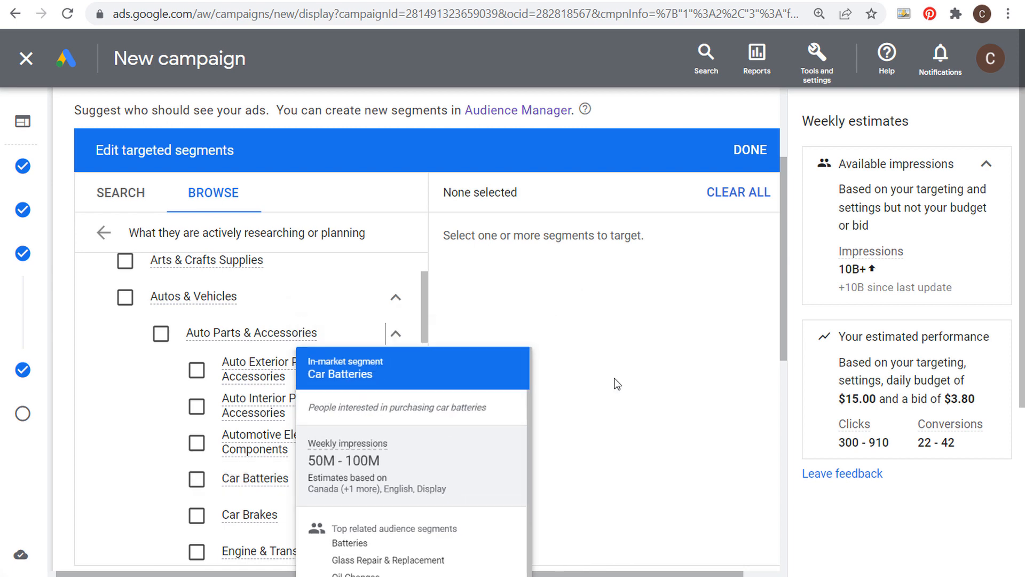
pyautogui.scroll(2, 545, 371)
pyautogui.click(398, 415)
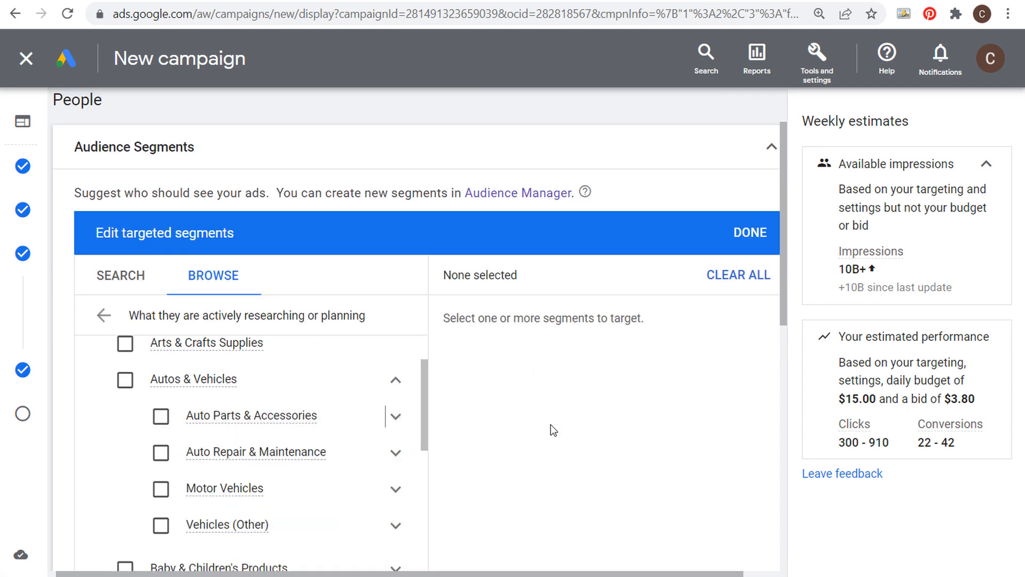
pyautogui.scroll(2, 521, 427)
pyautogui.scroll(-3, 515, 441)
pyautogui.scroll(2, 224, 359)
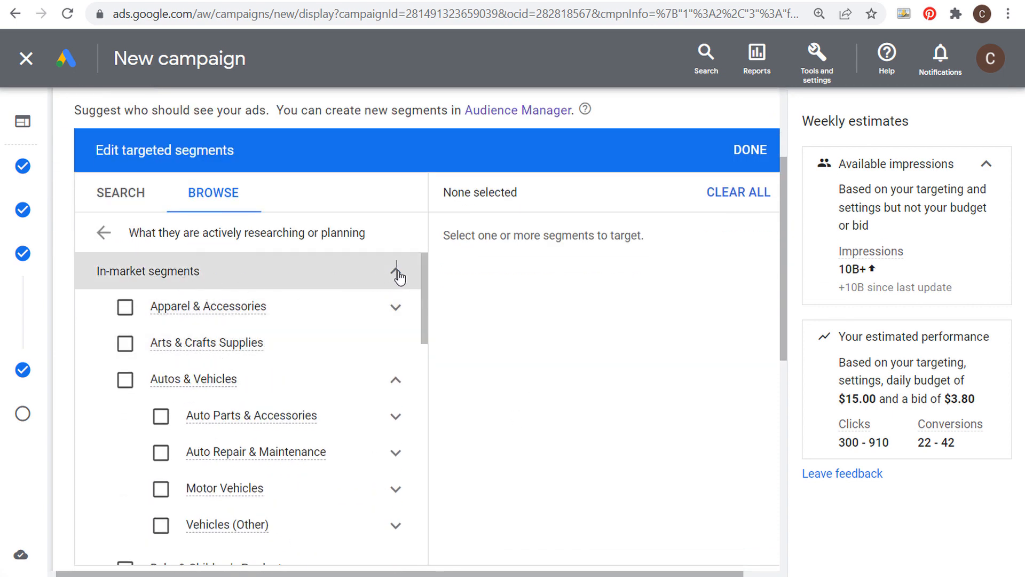
pyautogui.click(396, 380)
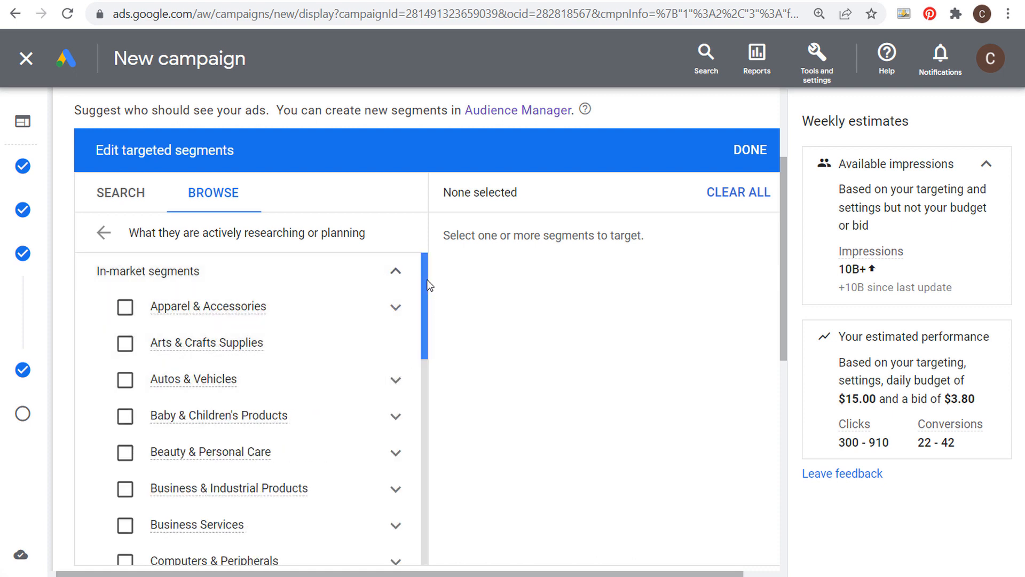
# - Look through the remaining in-market segments, check the Real Estate options and return to the segment categories
pyautogui.moveTo(427, 283); pyautogui.dragTo(419, 485)
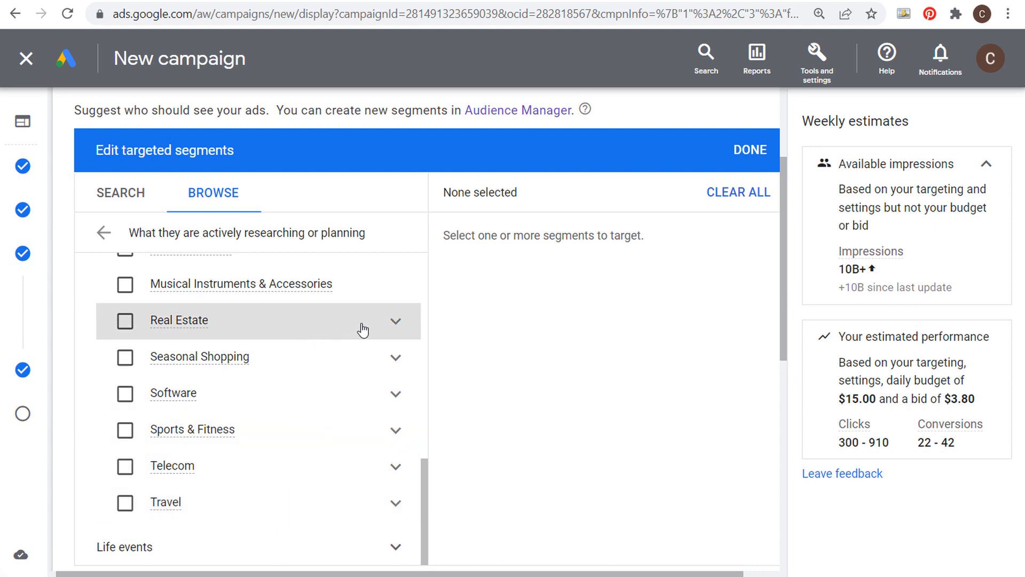
pyautogui.click(396, 322)
pyautogui.click(396, 323)
pyautogui.moveTo(425, 481); pyautogui.dragTo(425, 276)
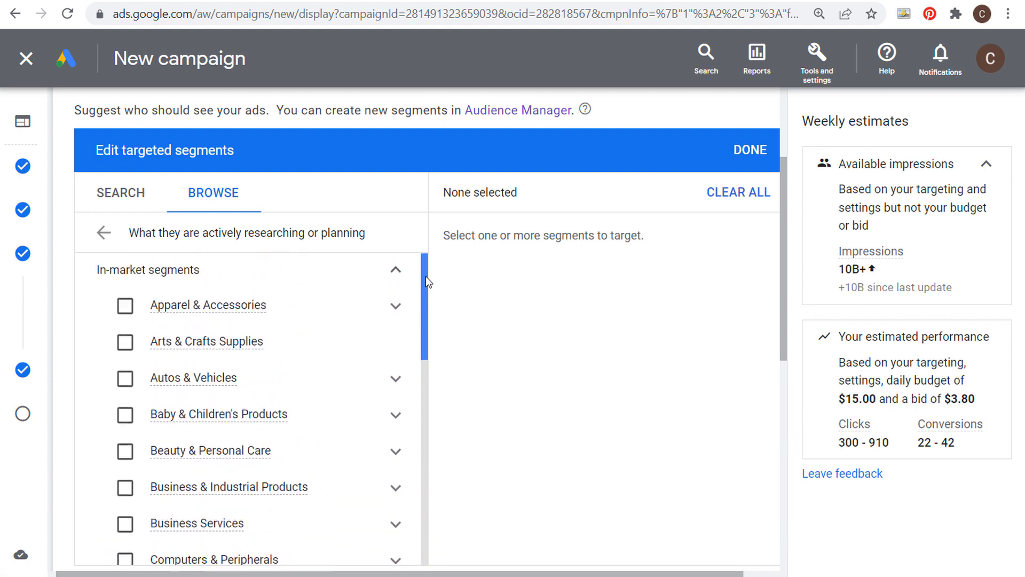
pyautogui.click(102, 234)
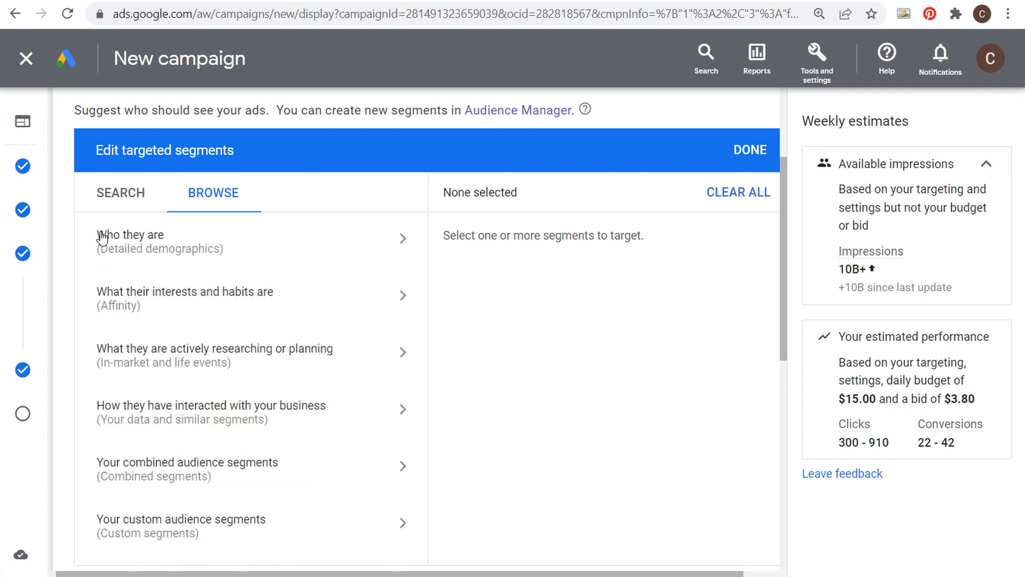
# - Examine the Life events segments under What they are actively researching or planning, including the options under Moving
pyautogui.click(282, 367)
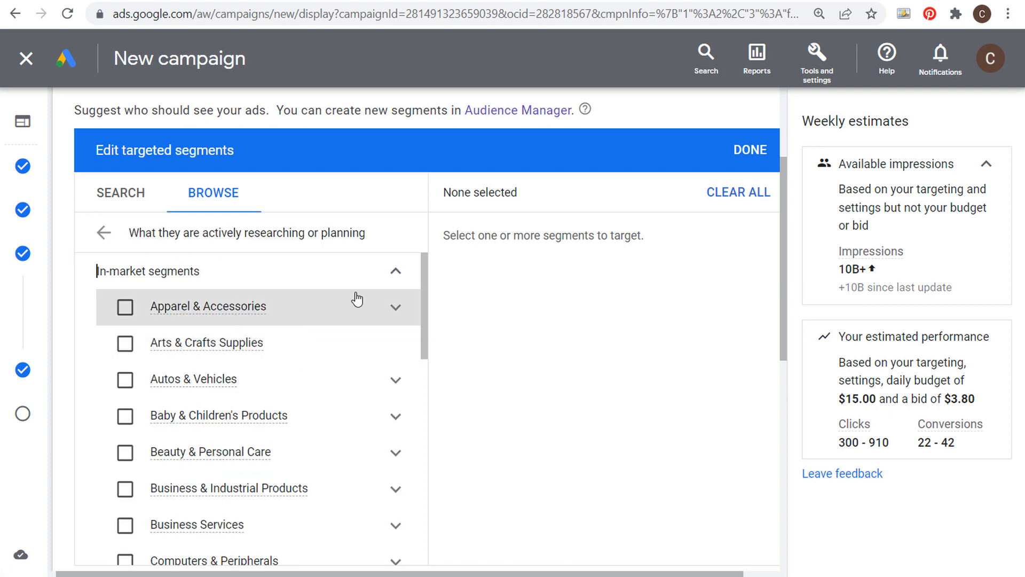
pyautogui.click(395, 273)
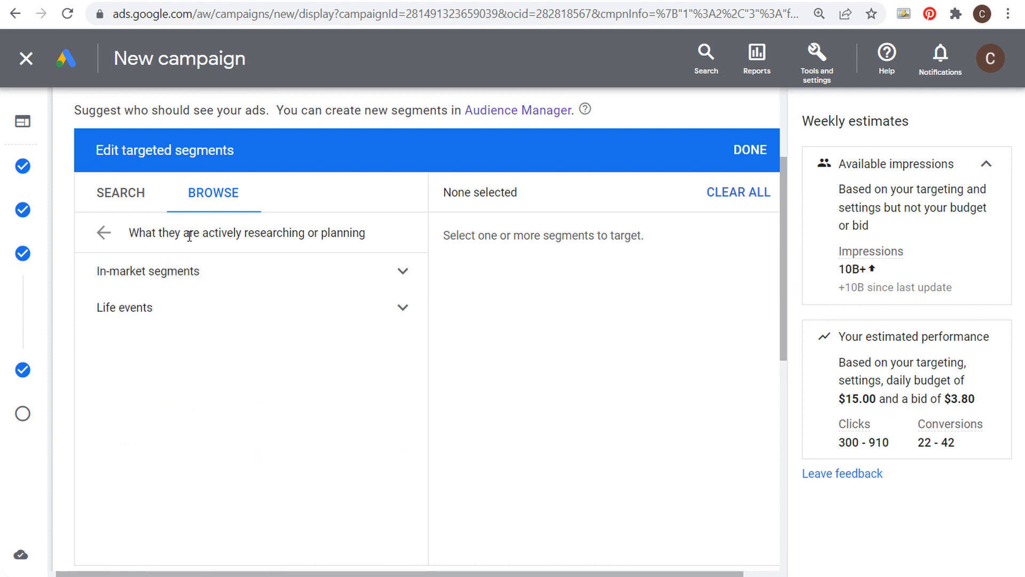
pyautogui.click(405, 310)
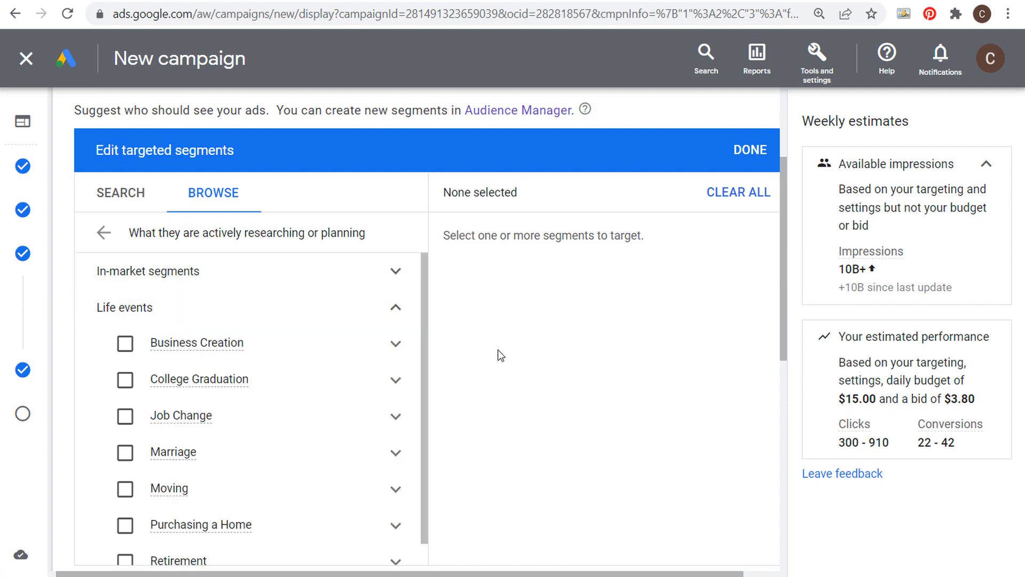
pyautogui.scroll(-1, 481, 352)
pyautogui.moveTo(425, 290); pyautogui.dragTo(426, 326)
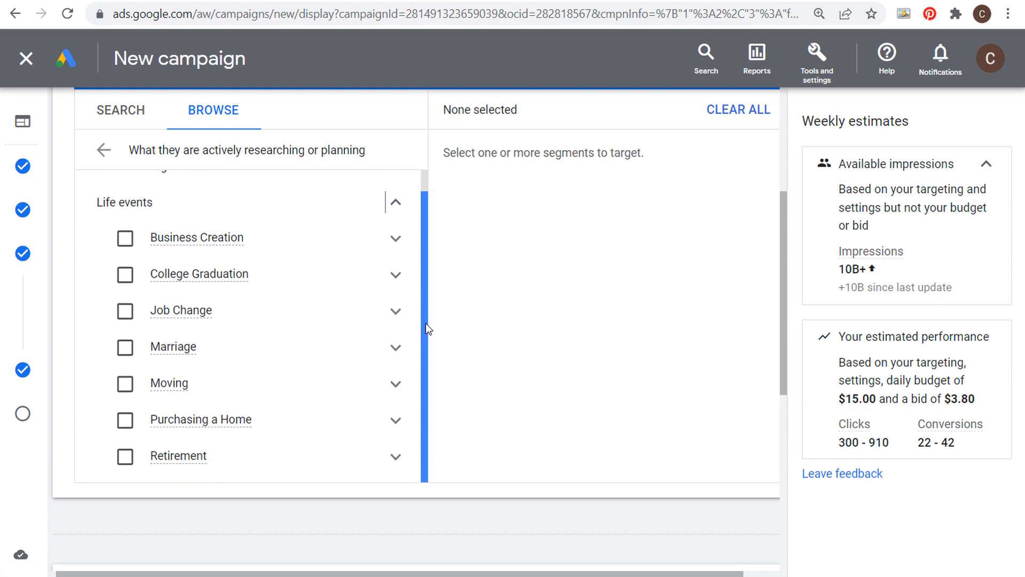
pyautogui.click(395, 384)
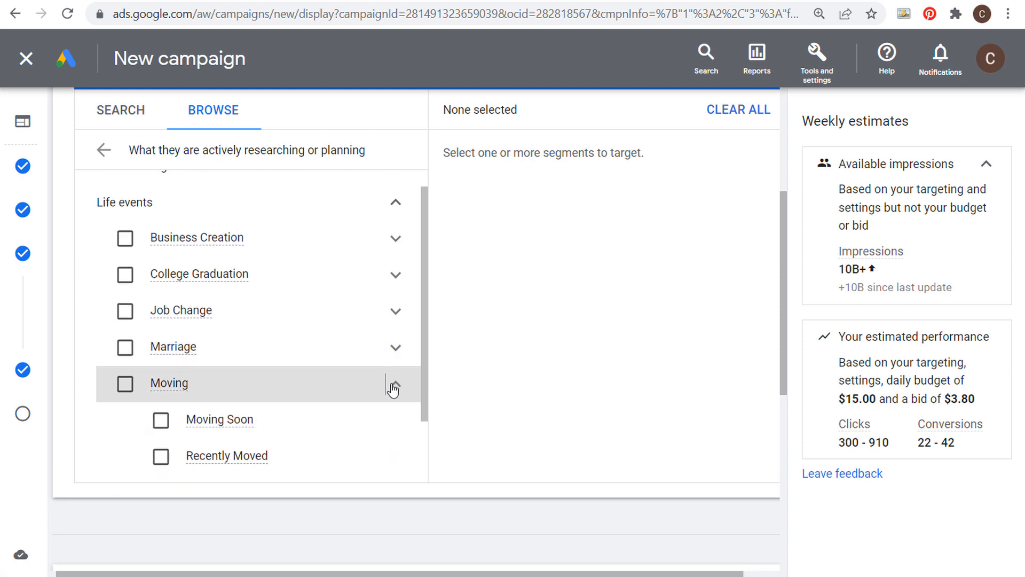
pyautogui.scroll(-2, 330, 382)
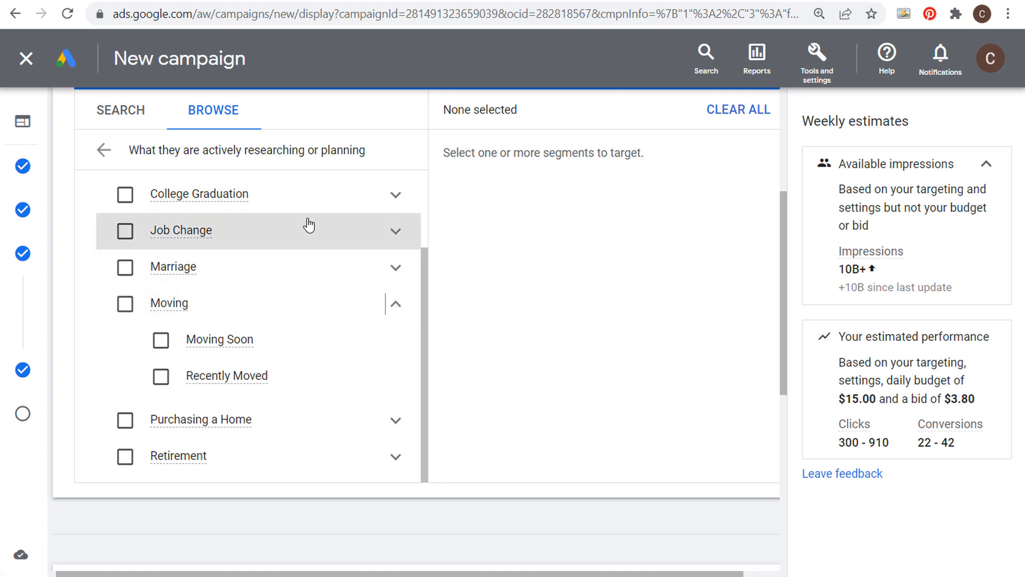
pyautogui.click(398, 307)
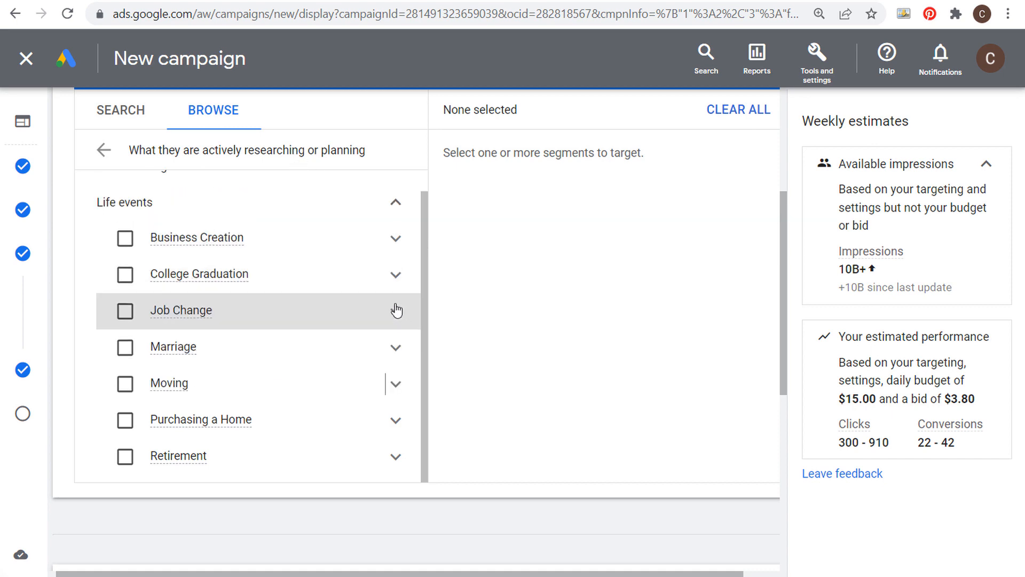
# - Search the audience segments for "home decor" and look through the matching in-market segments
pyautogui.click(119, 109)
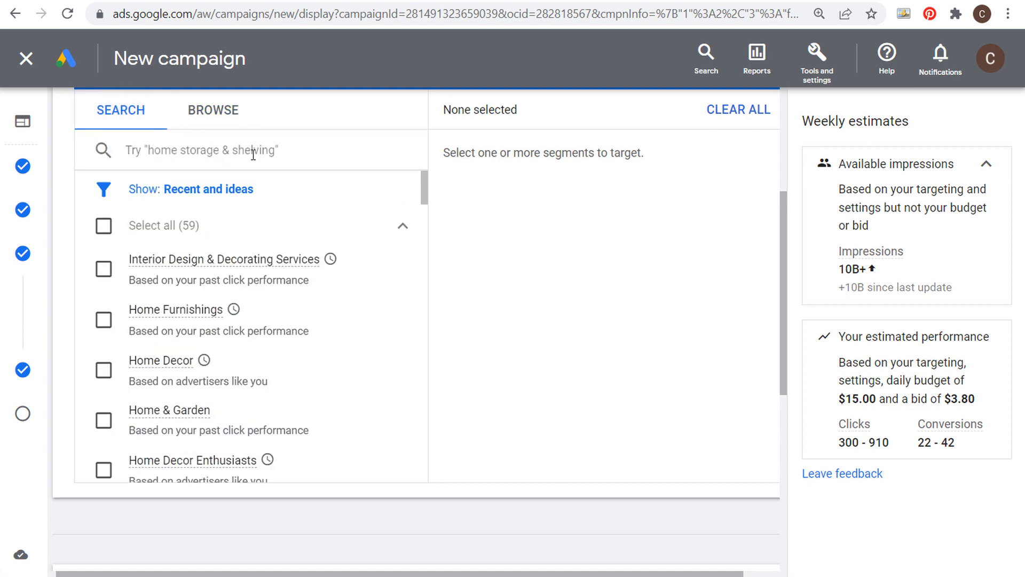
pyautogui.click(309, 153)
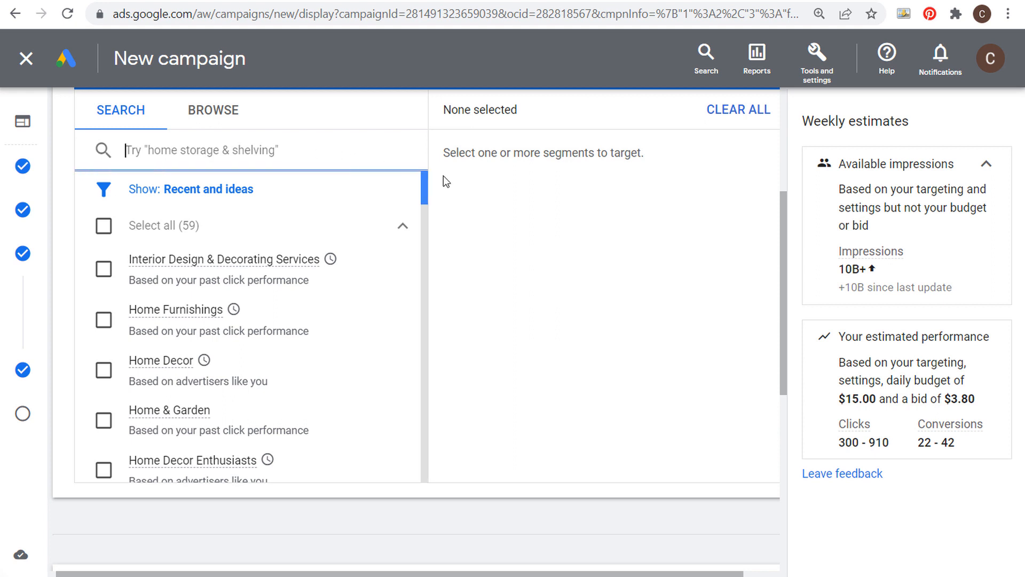
pyautogui.write('home decor')
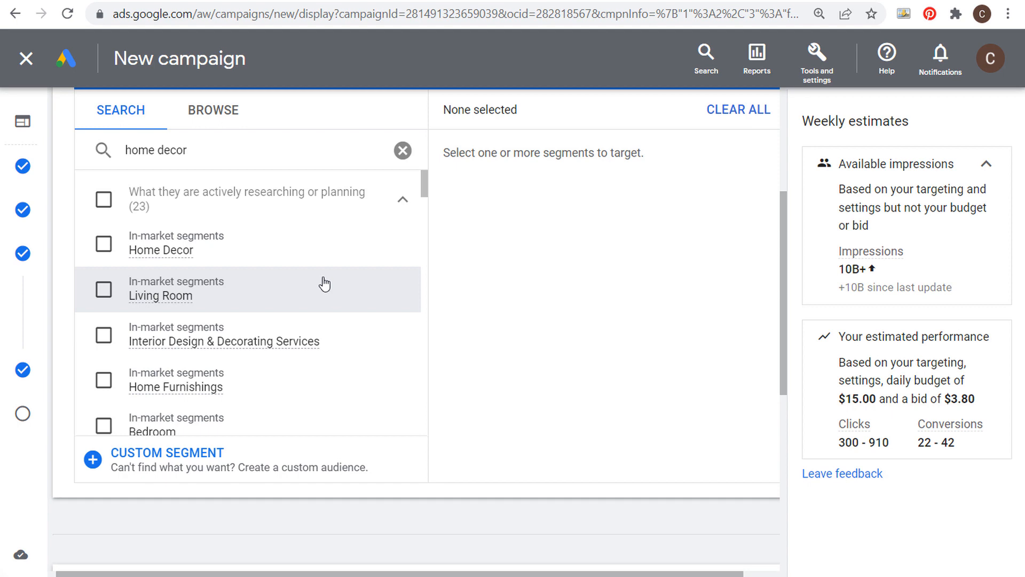
pyautogui.moveTo(167, 300)
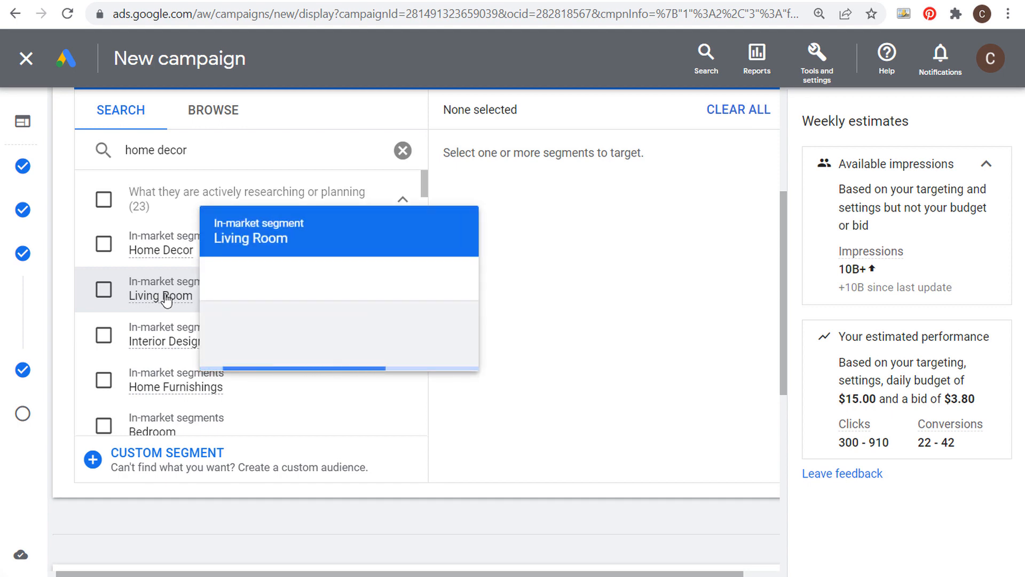
pyautogui.scroll(-2, 534, 281)
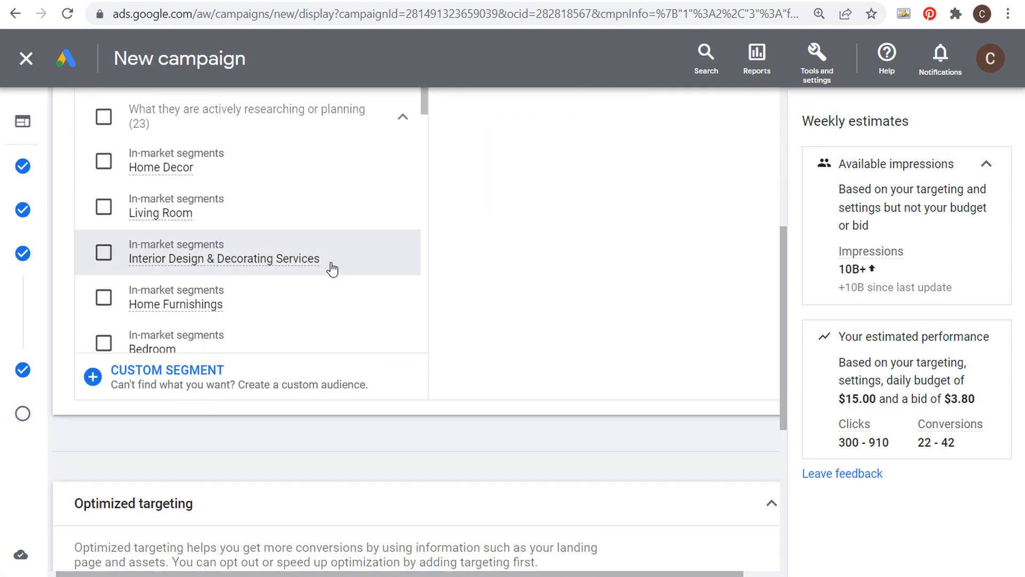
pyautogui.scroll(-2, 332, 267)
pyautogui.scroll(-2, 340, 240)
pyautogui.scroll(2, 531, 255)
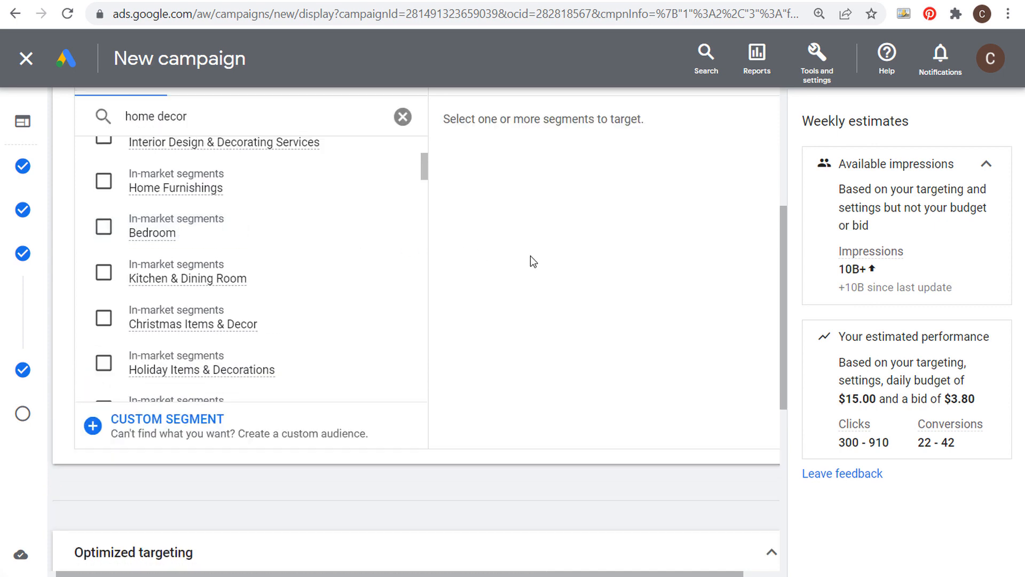
pyautogui.moveTo(423, 200); pyautogui.dragTo(425, 178)
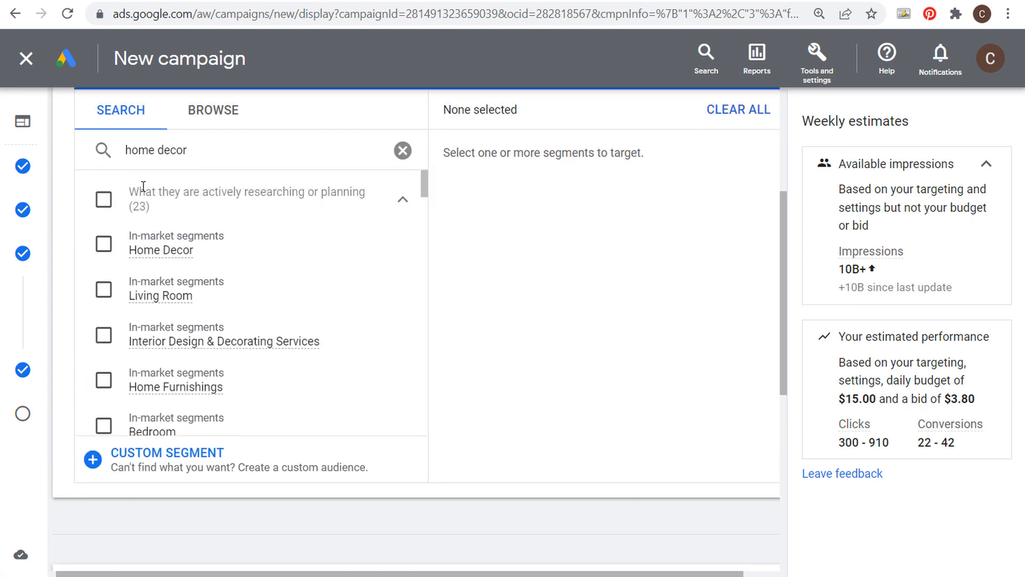
# - Review the affinity, custom, detailed demographics and business interaction segments matching home decor, collapsing each group
pyautogui.click(403, 201)
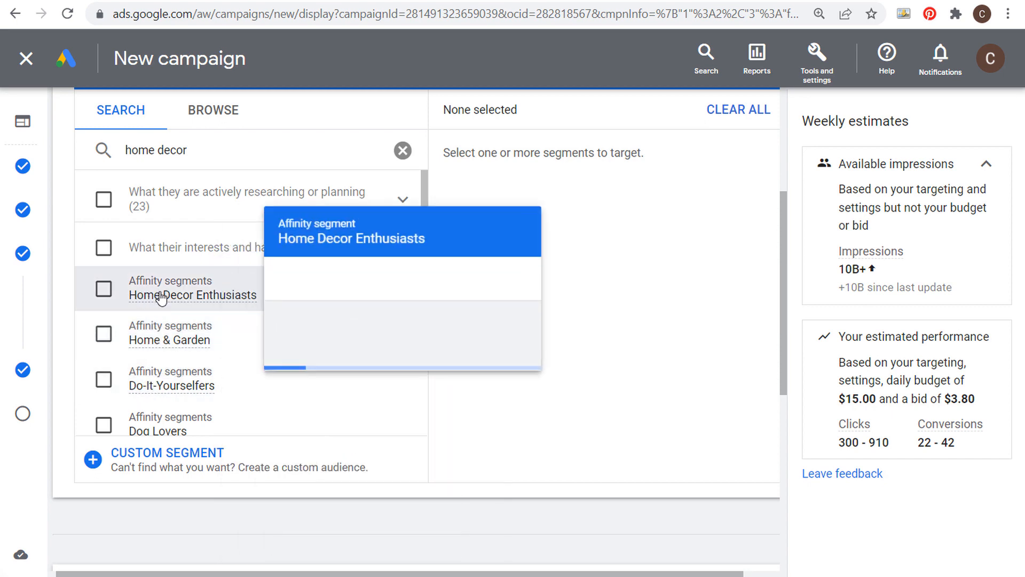
pyautogui.click(404, 248)
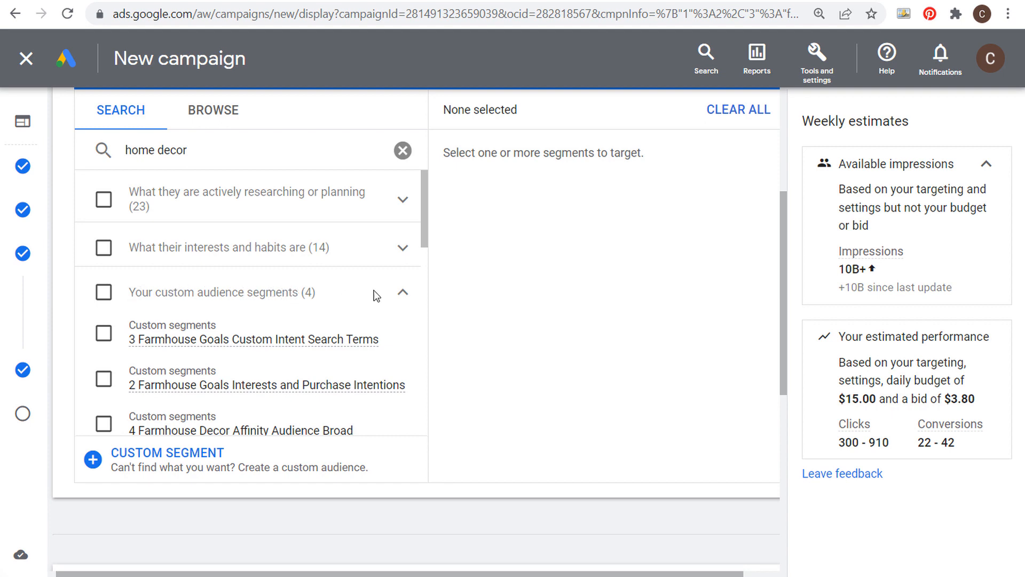
pyautogui.click(395, 299)
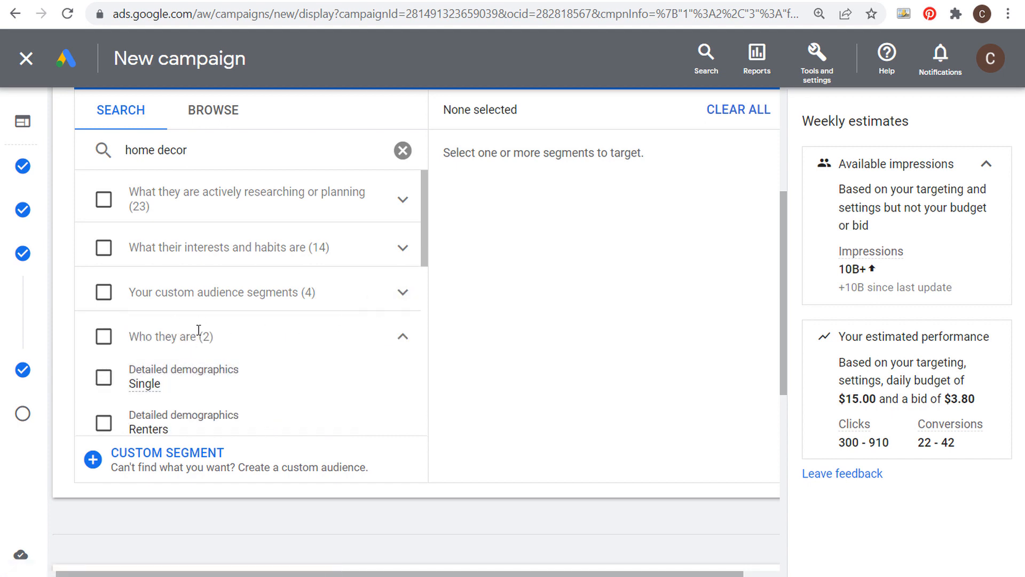
pyautogui.scroll(-2, 206, 339)
pyautogui.click(404, 257)
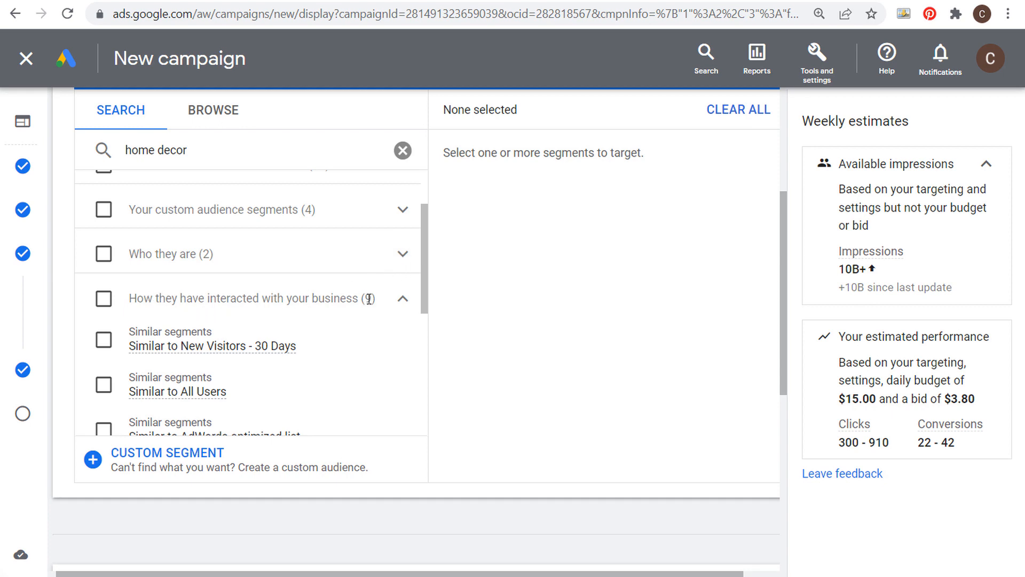
pyautogui.scroll(-4, 355, 328)
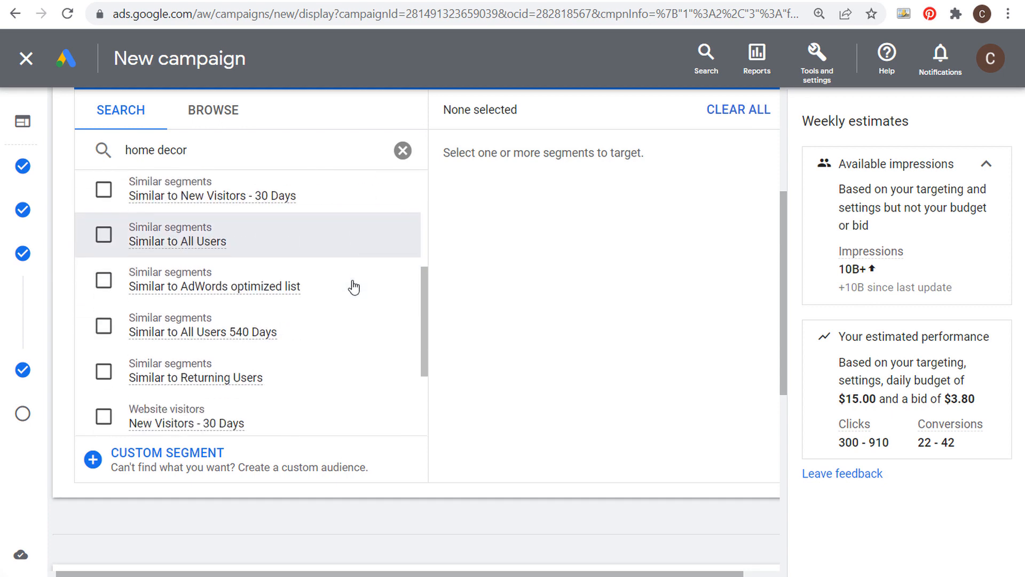
pyautogui.scroll(-3, 354, 287)
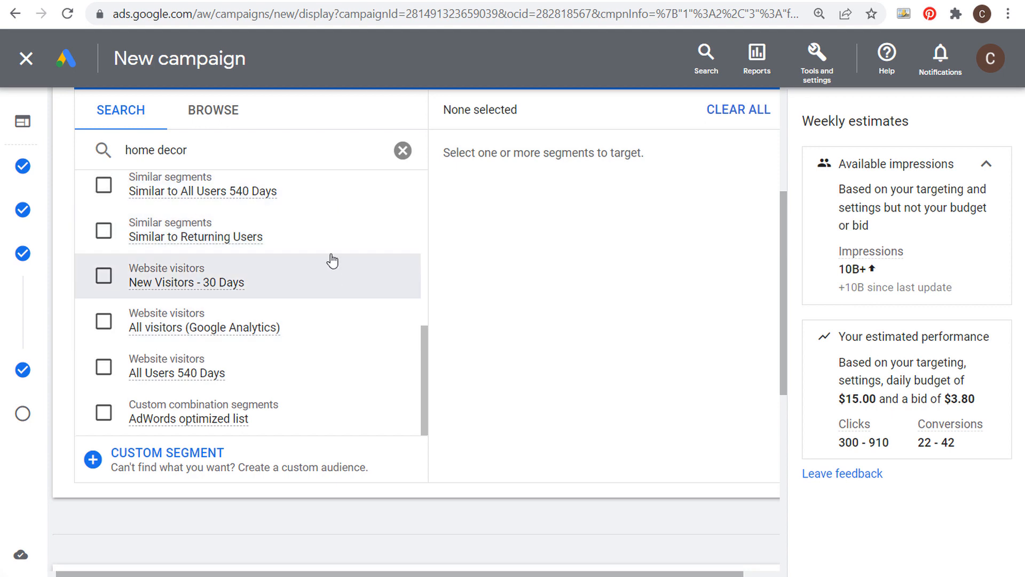
pyautogui.scroll(6, 332, 261)
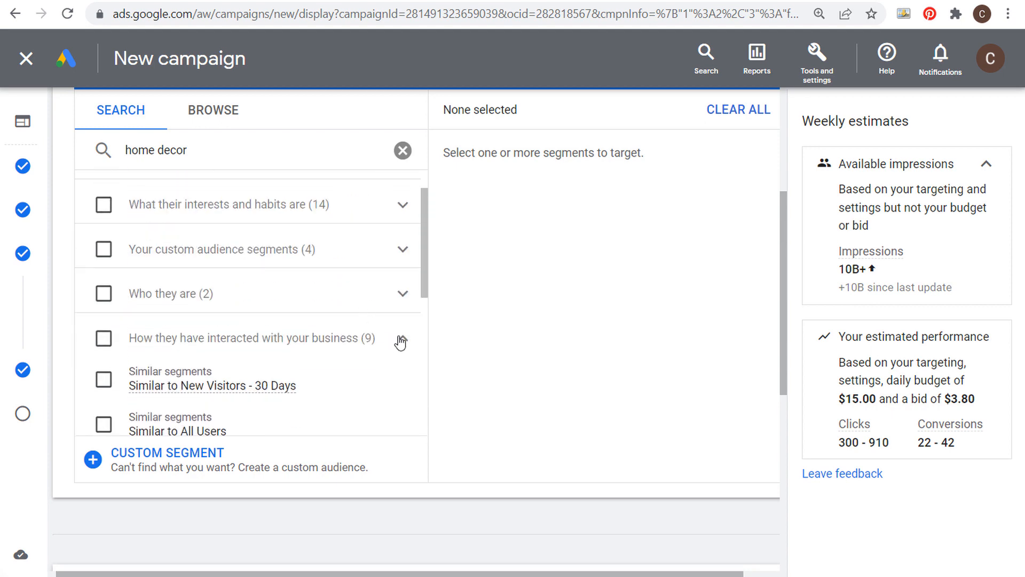
pyautogui.click(405, 342)
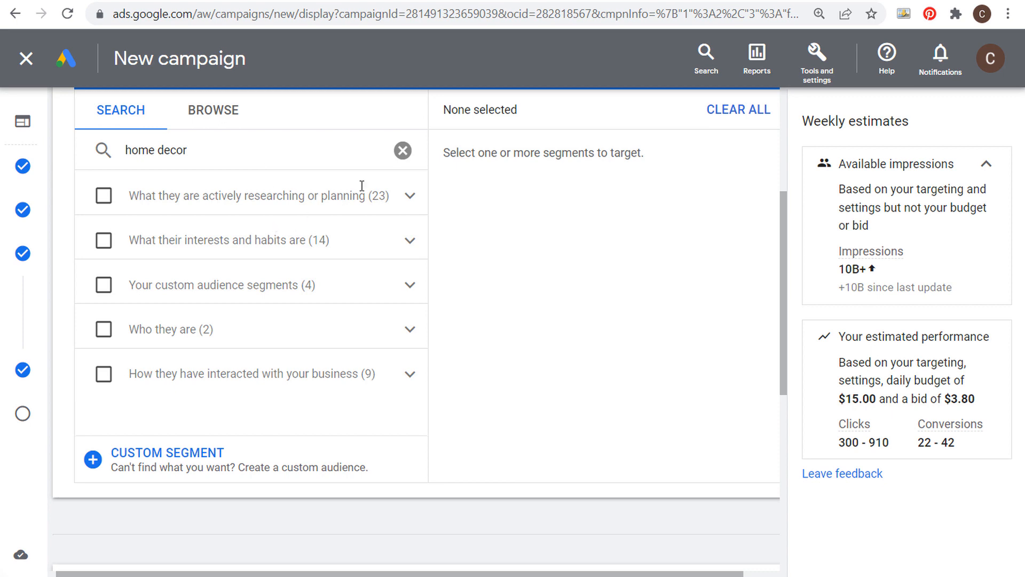
# - Clear the home decor search and return to the list of browsable segment categories
pyautogui.click(404, 151)
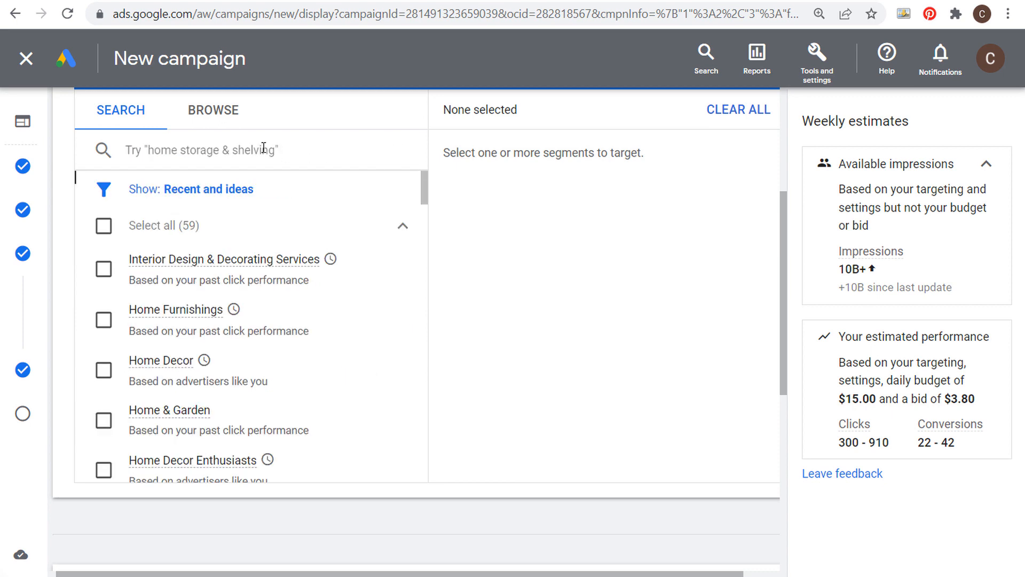
pyautogui.click(403, 226)
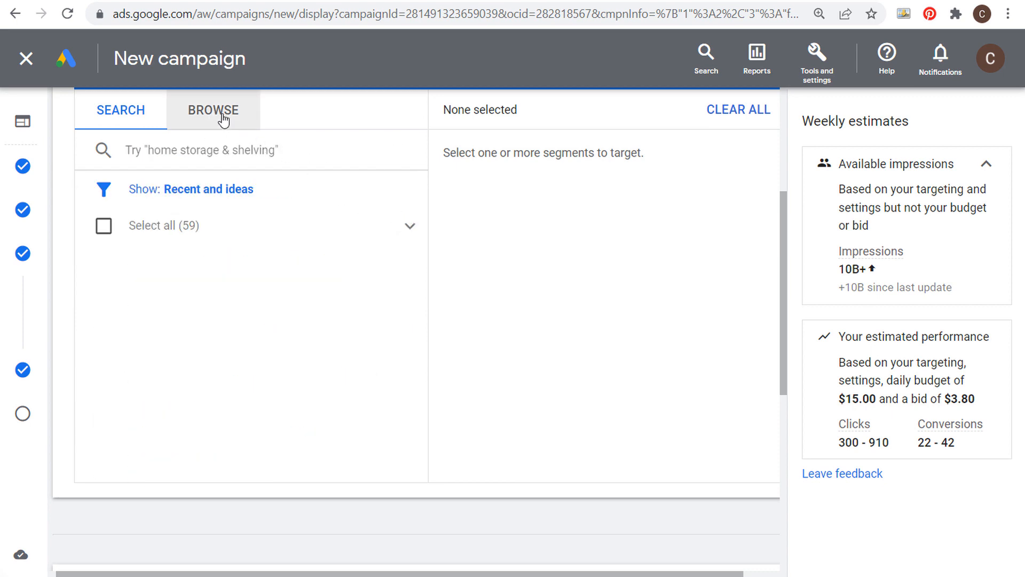
pyautogui.click(224, 121)
pyautogui.click(399, 225)
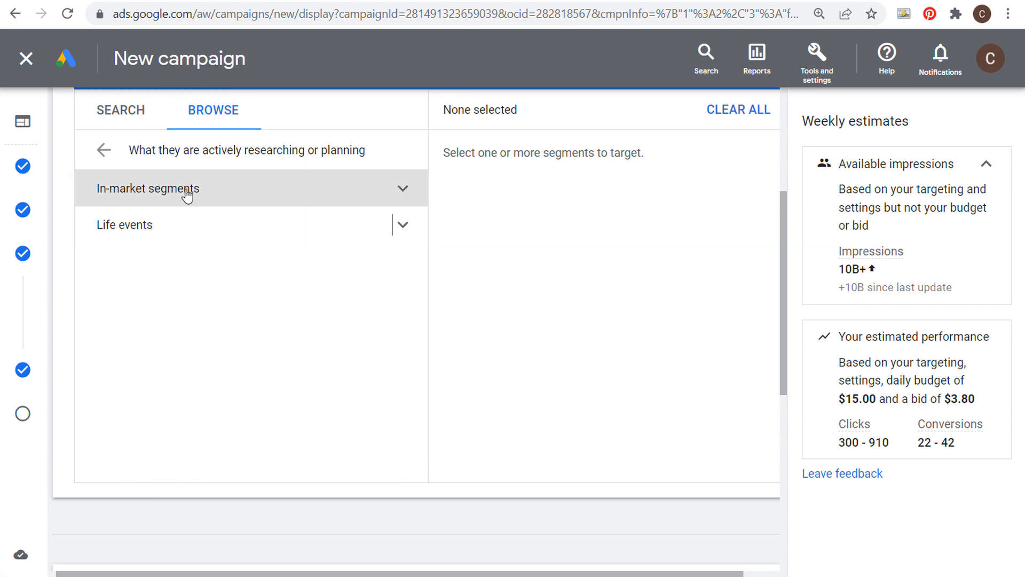
pyautogui.click(105, 150)
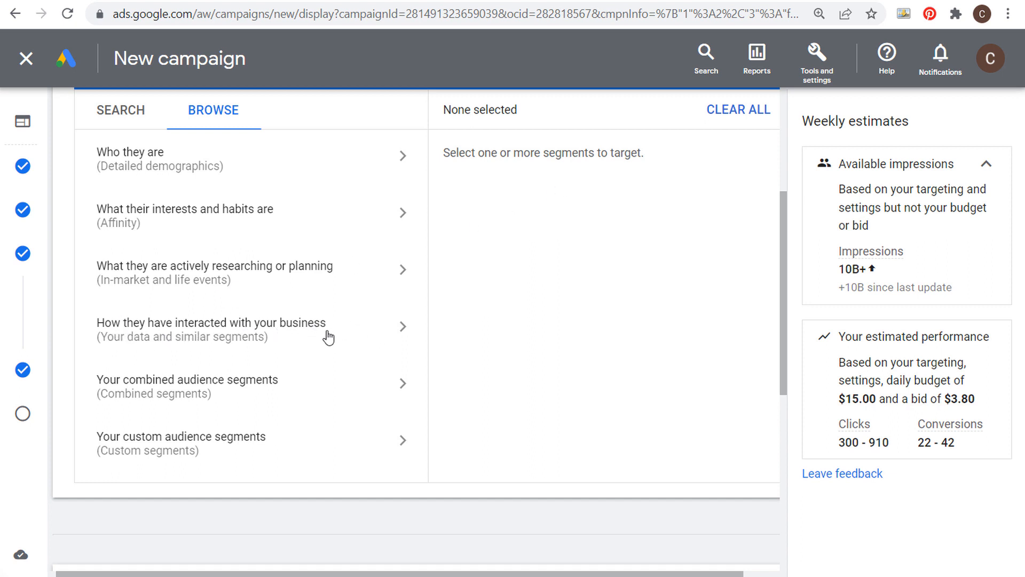
# - Examine the Similar segments list under How they have interacted with your business and collapse it
pyautogui.click(404, 333)
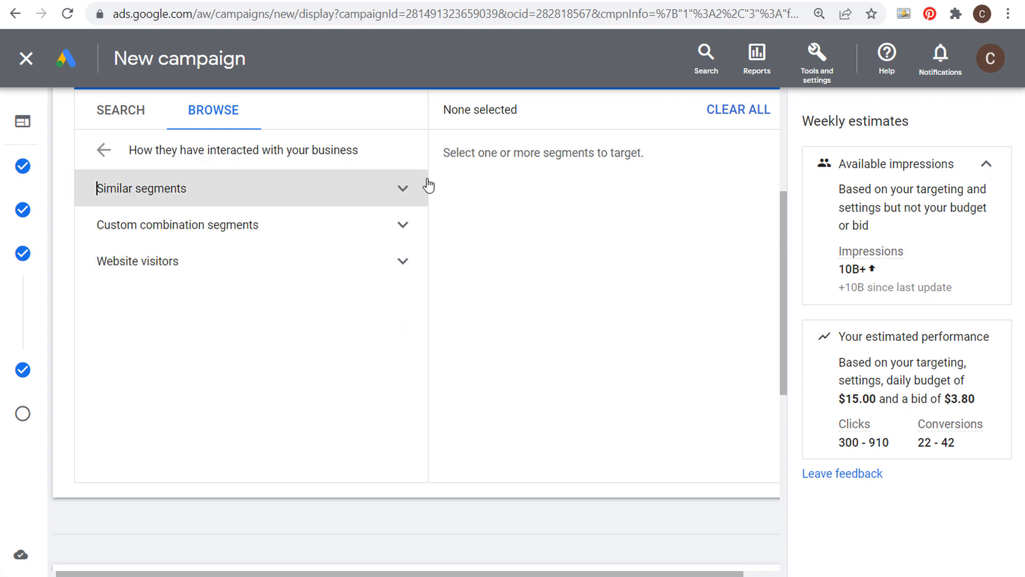
pyautogui.click(404, 194)
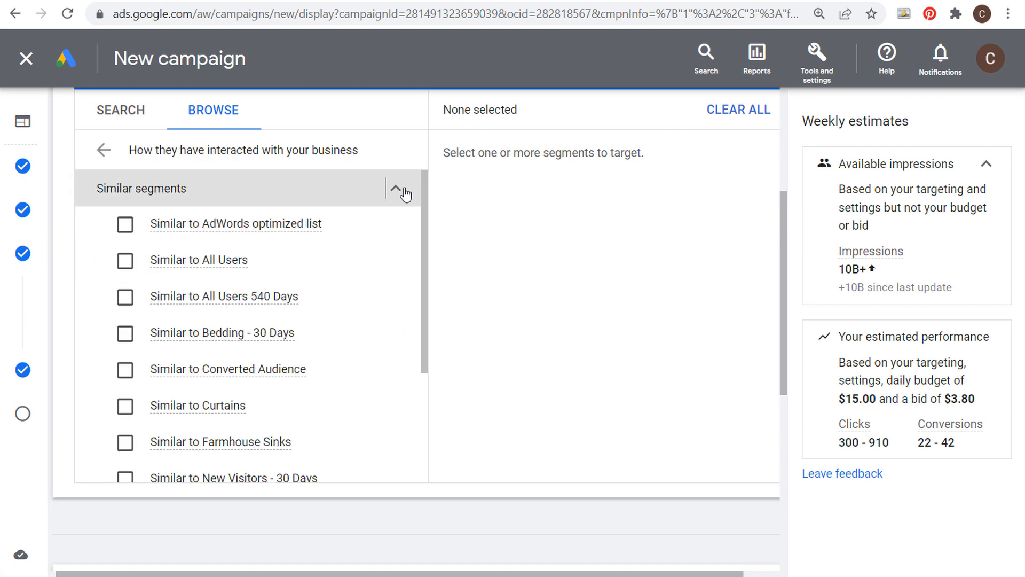
pyautogui.scroll(-3, 354, 339)
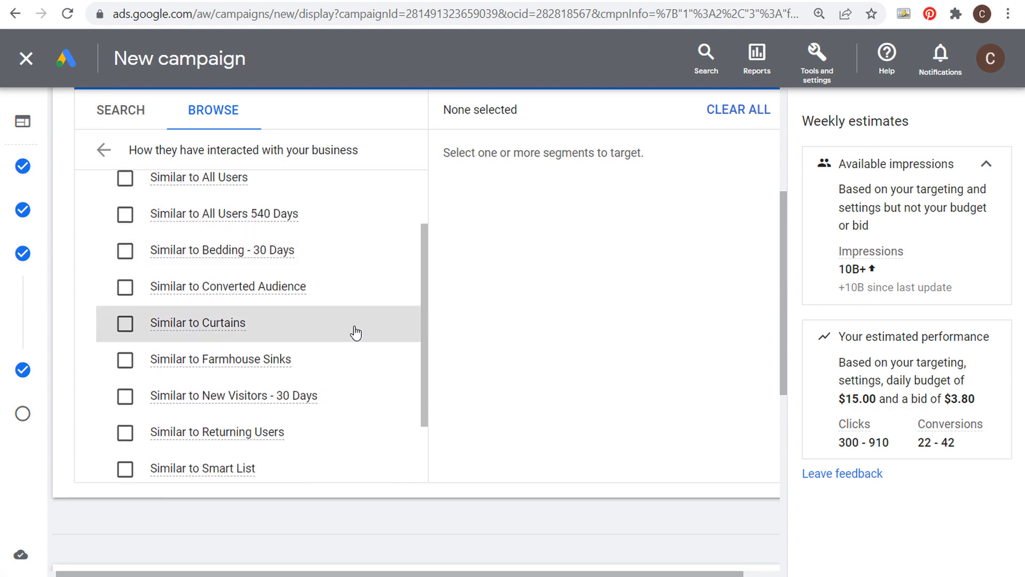
pyautogui.scroll(2, 356, 342)
pyautogui.scroll(2, 357, 336)
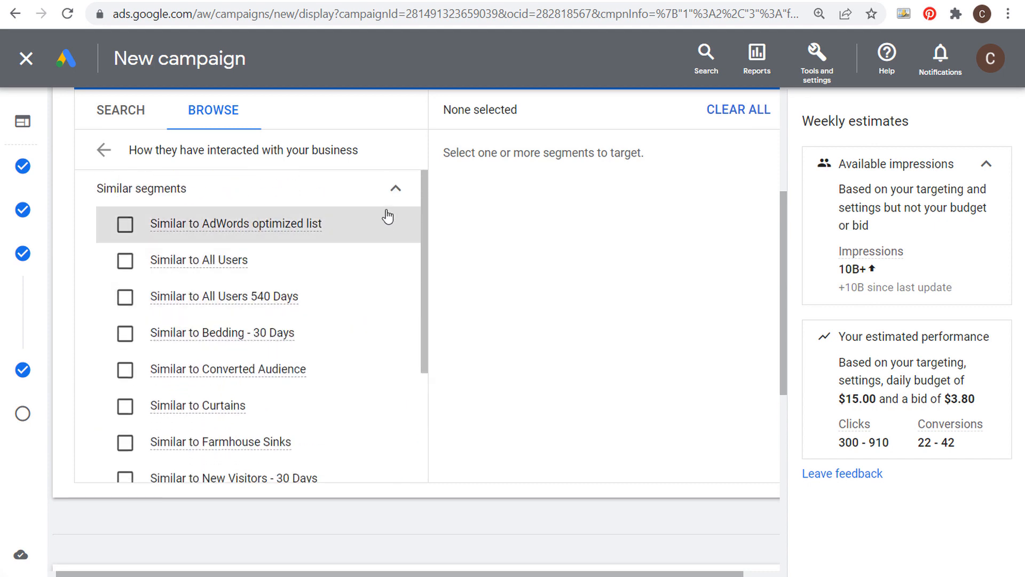
pyautogui.click(396, 192)
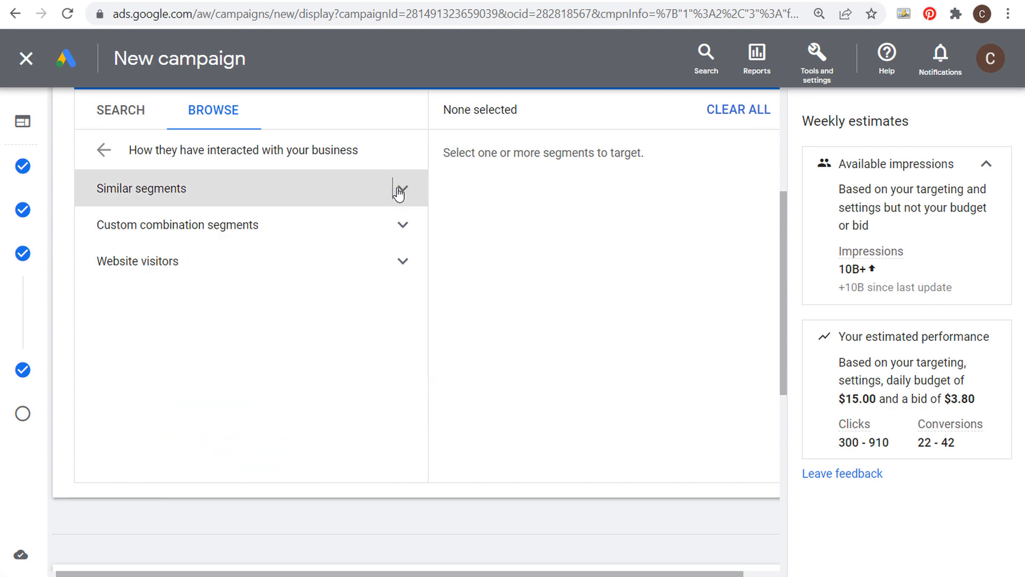
# - Examine the Website visitors segments and read the details of All Users 540 Days
pyautogui.click(403, 266)
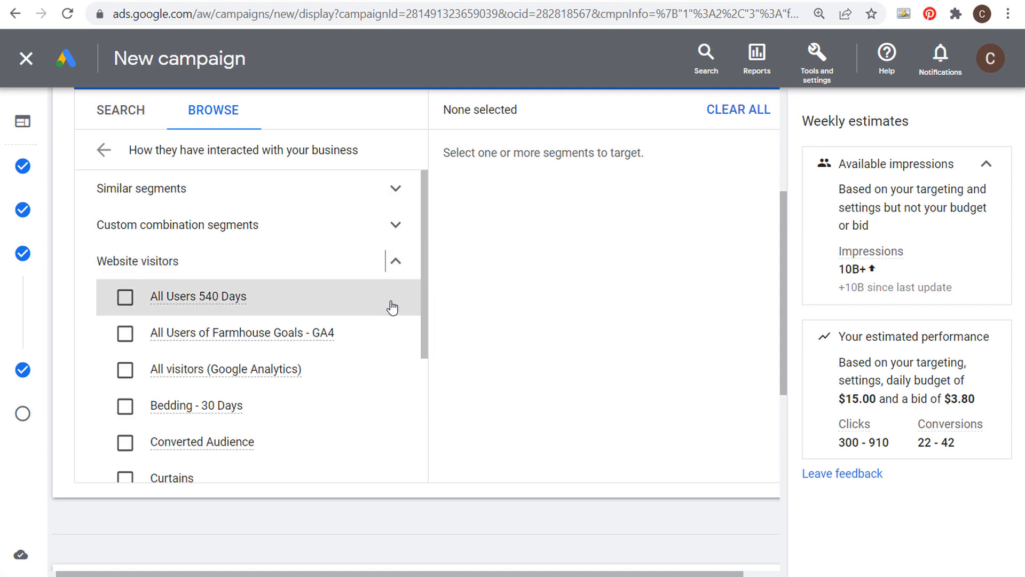
pyautogui.scroll(-2, 382, 288)
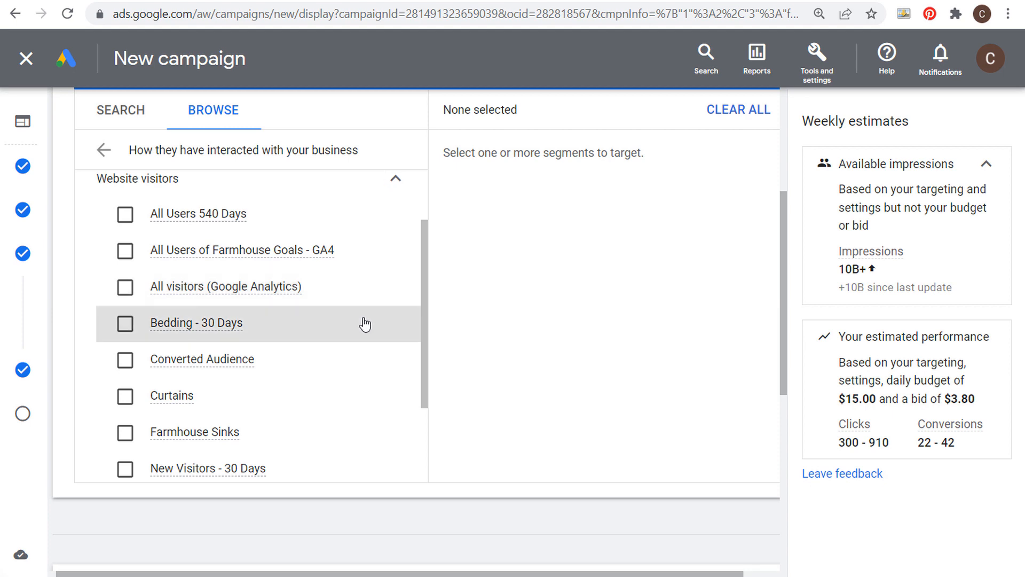
pyautogui.scroll(1, 382, 257)
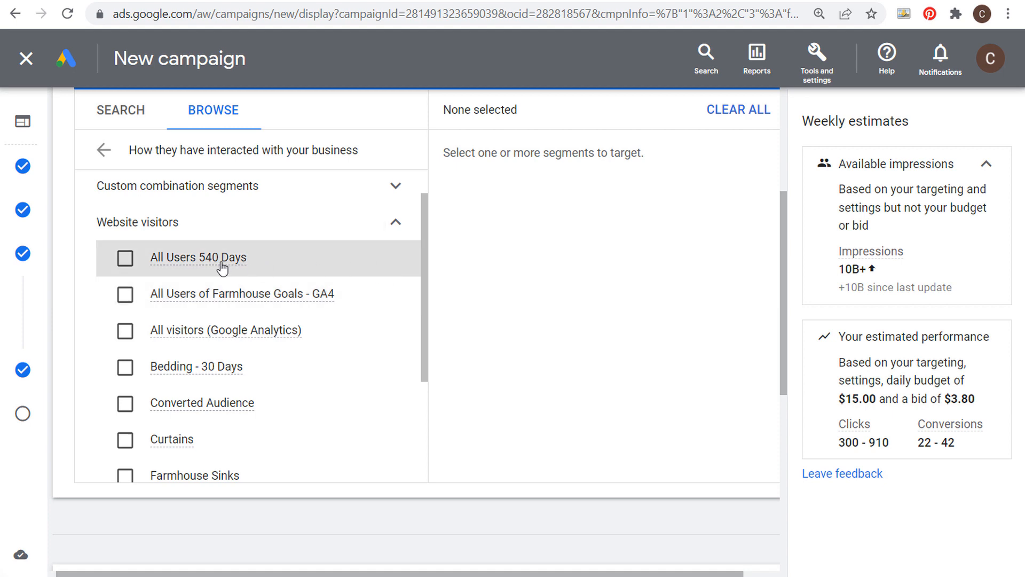
pyautogui.moveTo(211, 261)
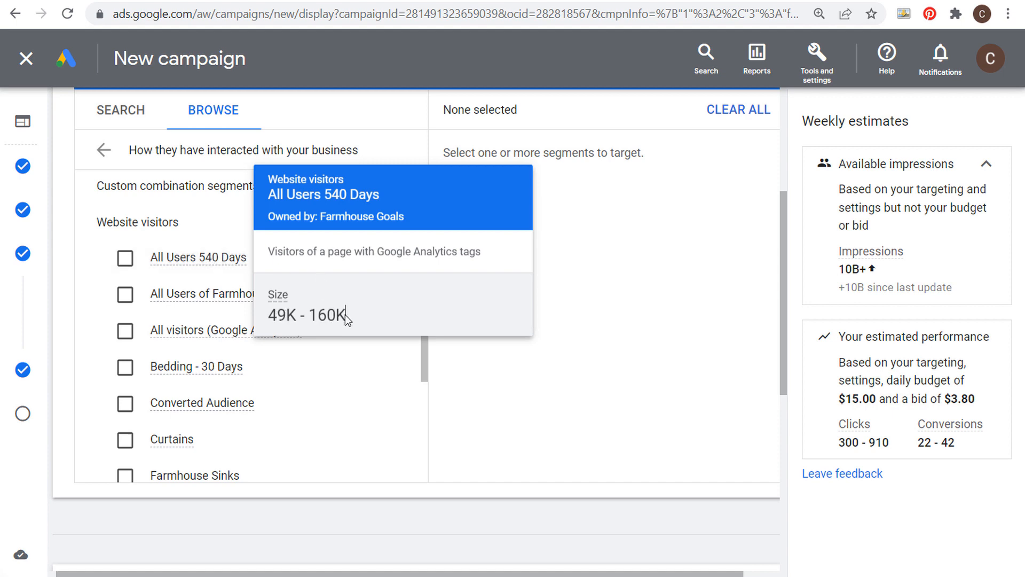
# - Review the full list of Website visitors segments under How they have interacted with your business and collapse it
pyautogui.moveTo(313, 315); pyautogui.dragTo(345, 310)
pyautogui.scroll(-2, 425, 246)
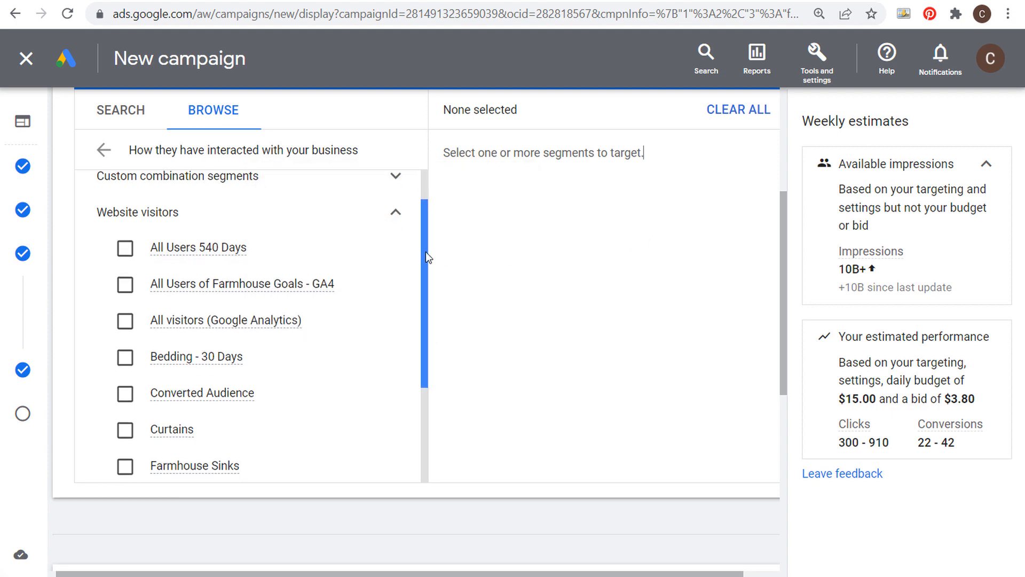
pyautogui.moveTo(426, 257); pyautogui.dragTo(430, 304)
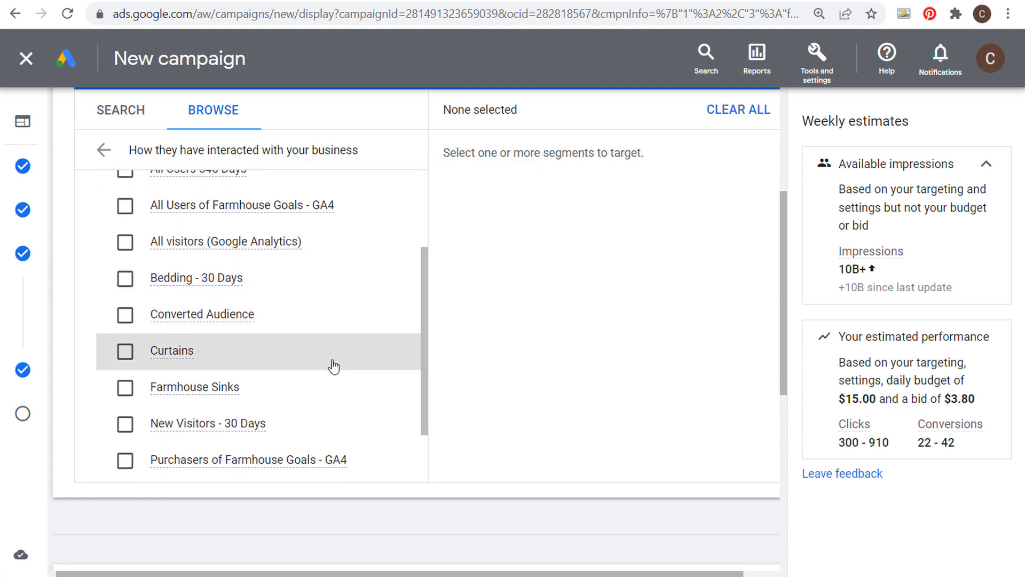
pyautogui.moveTo(425, 351); pyautogui.dragTo(377, 385)
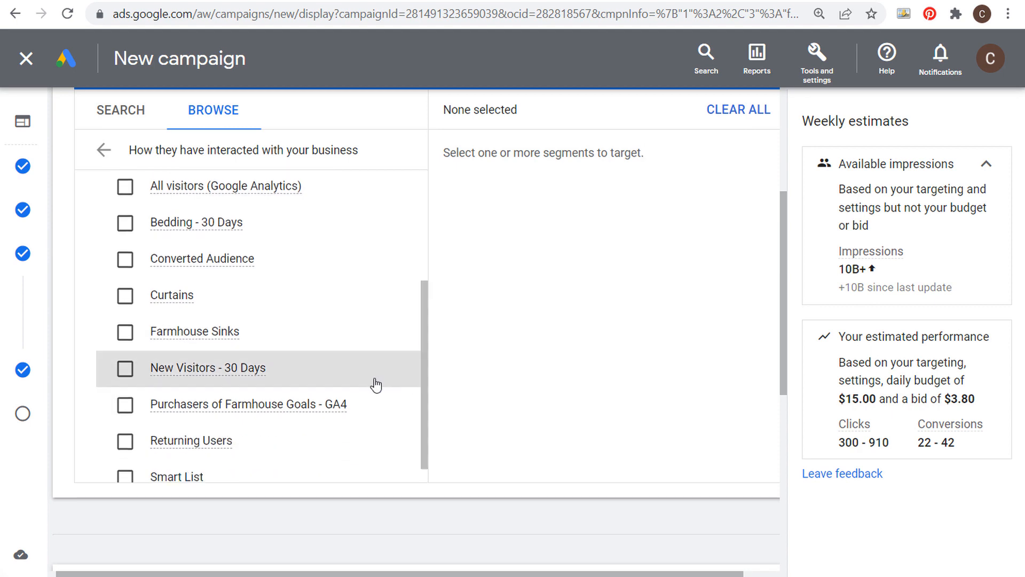
pyautogui.tripleClick(419, 404)
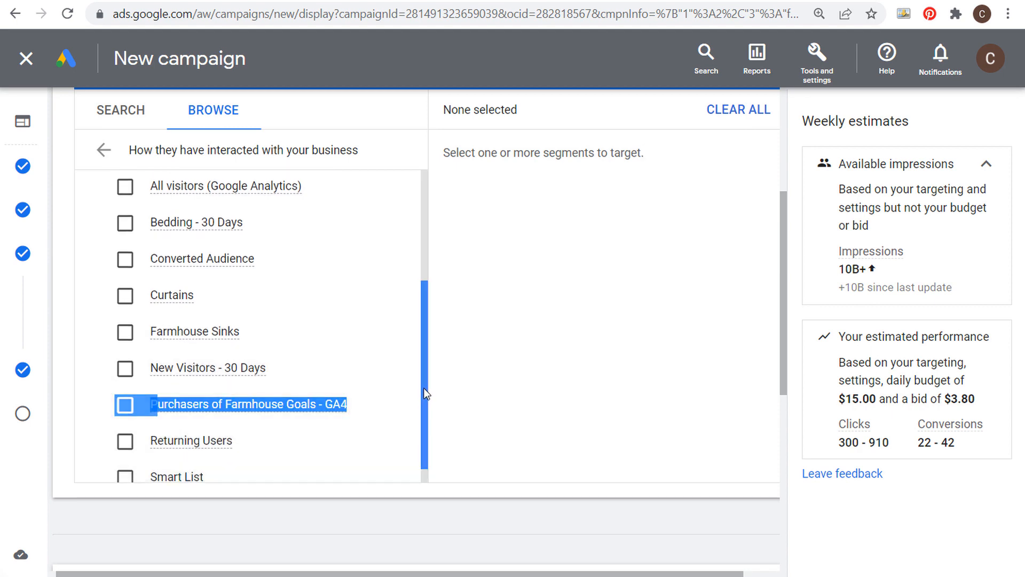
pyautogui.scroll(1, 425, 388)
pyautogui.click(479, 306)
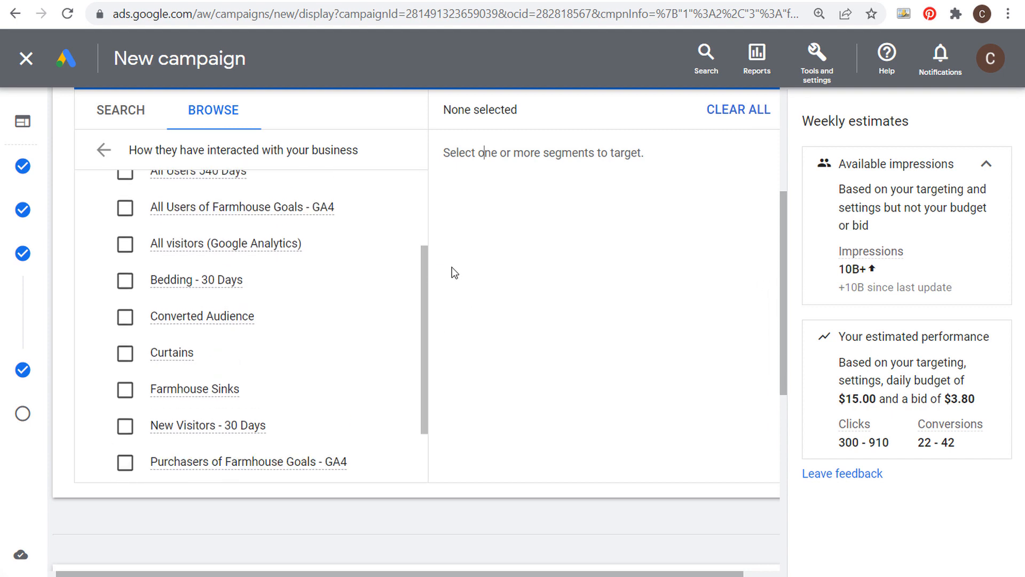
pyautogui.scroll(2, 502, 251)
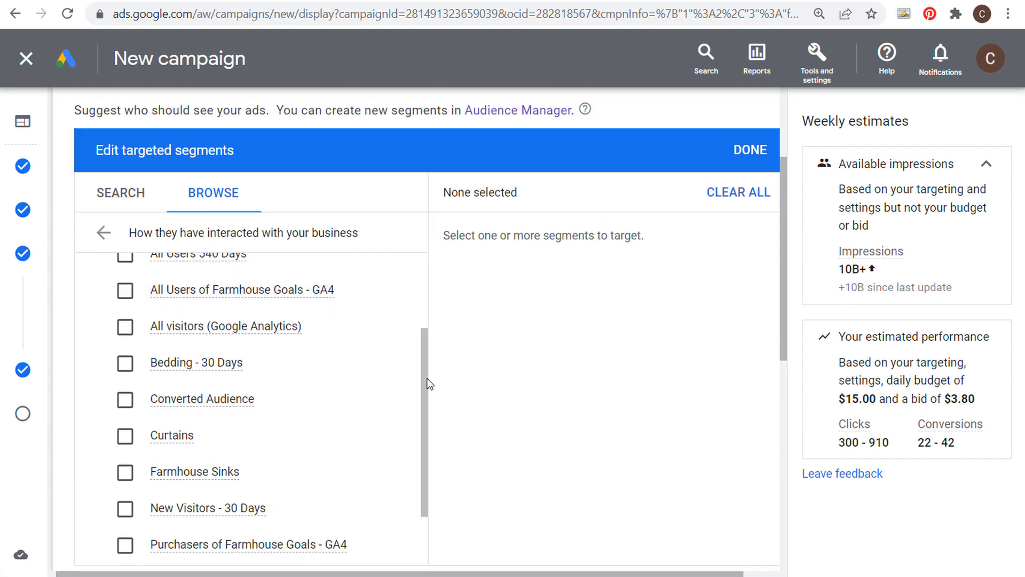
pyautogui.moveTo(427, 384); pyautogui.dragTo(426, 335)
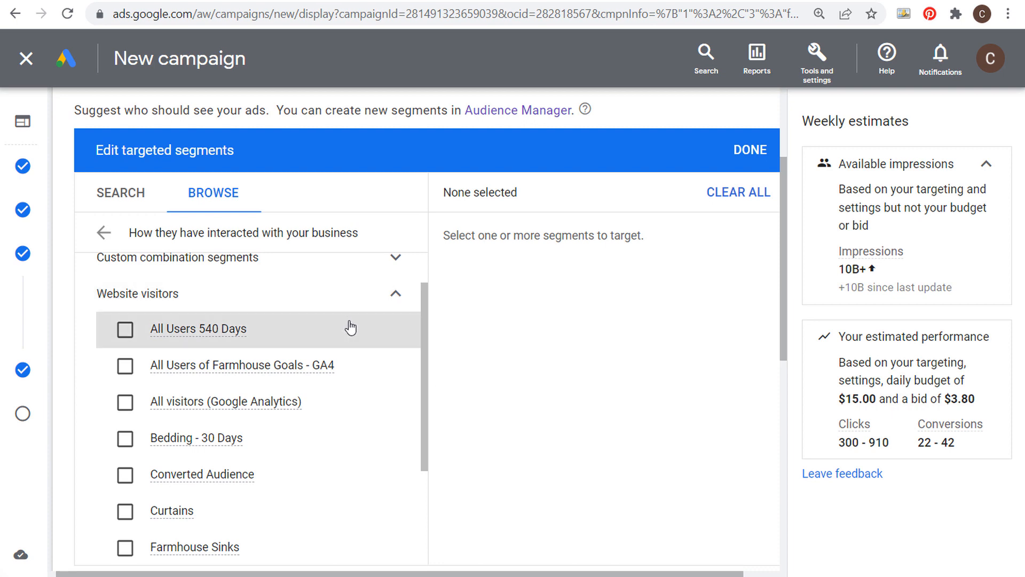
pyautogui.click(395, 299)
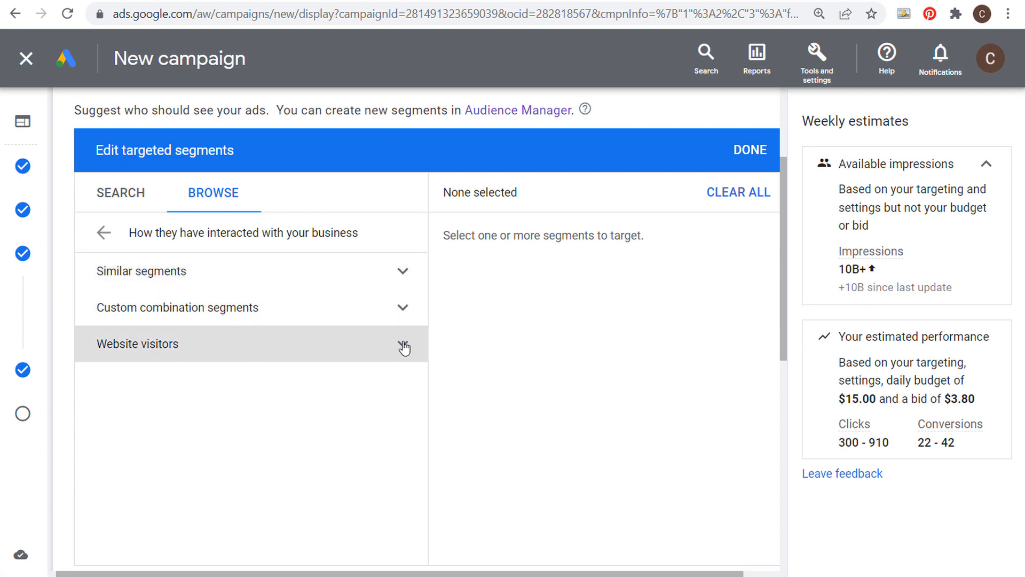
# - Look over the Similar segments again, including Similar to All Users 540 Days, and collapse the group
pyautogui.click(401, 272)
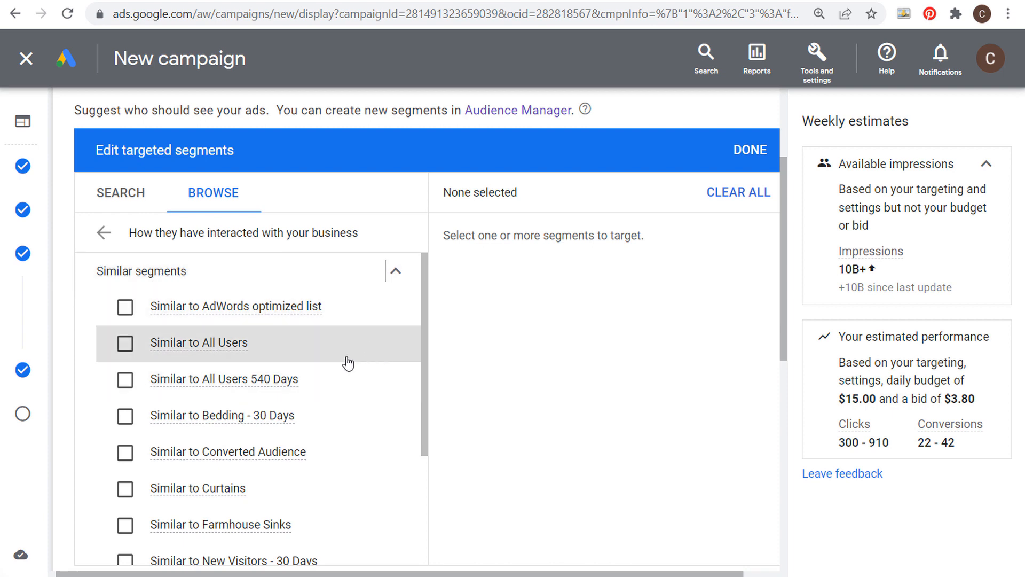
pyautogui.moveTo(232, 386)
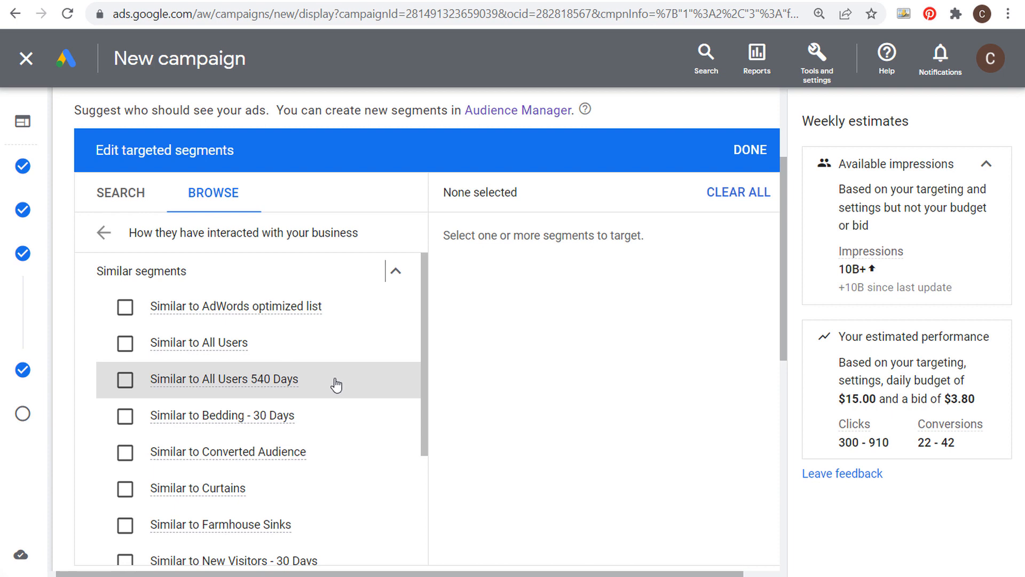
pyautogui.moveTo(283, 384)
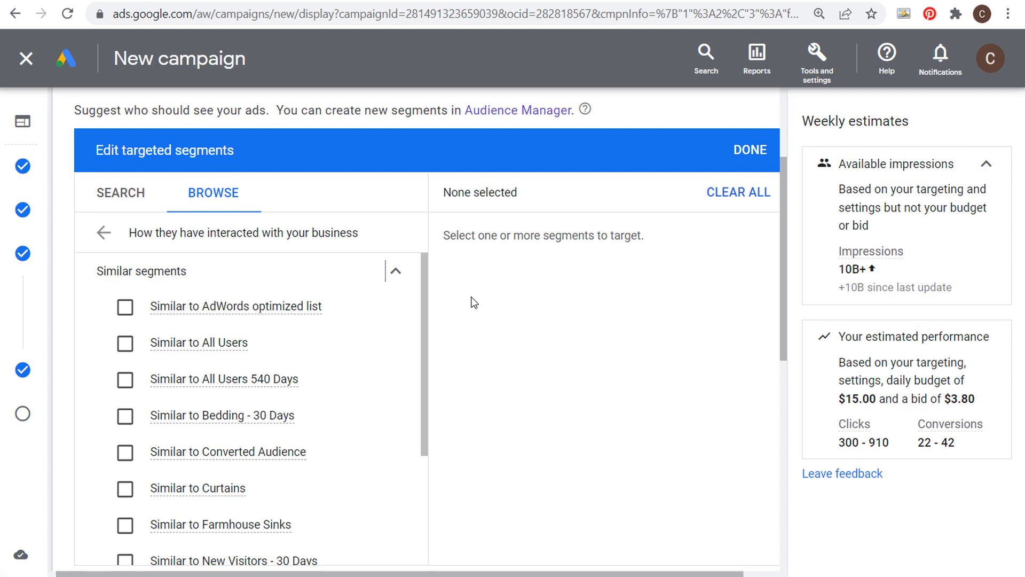
pyautogui.click(396, 271)
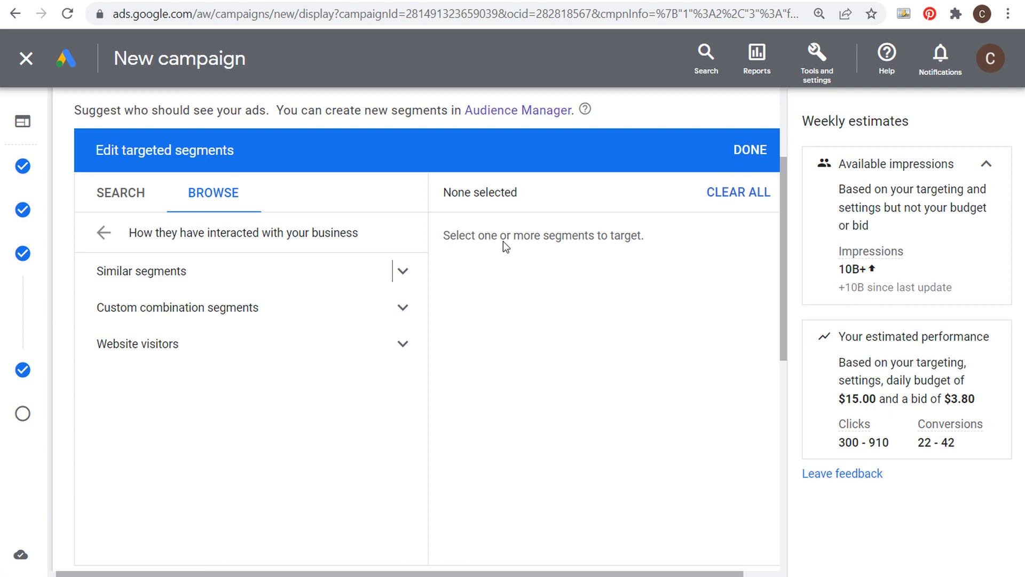
# - Target the Home Decor in-market segment under Home & Garden and finish editing the targeted segments
pyautogui.click(102, 234)
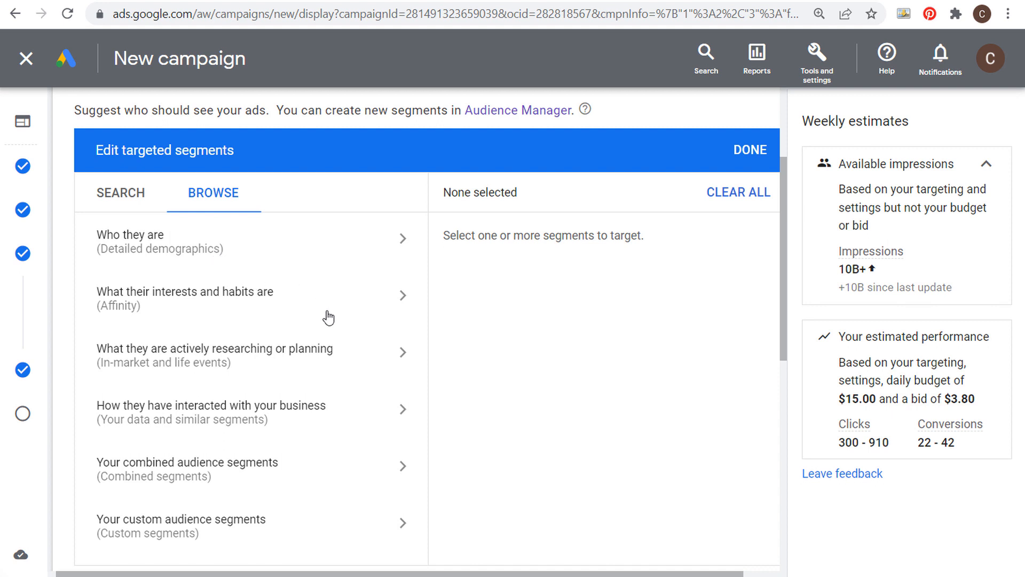
pyautogui.click(382, 359)
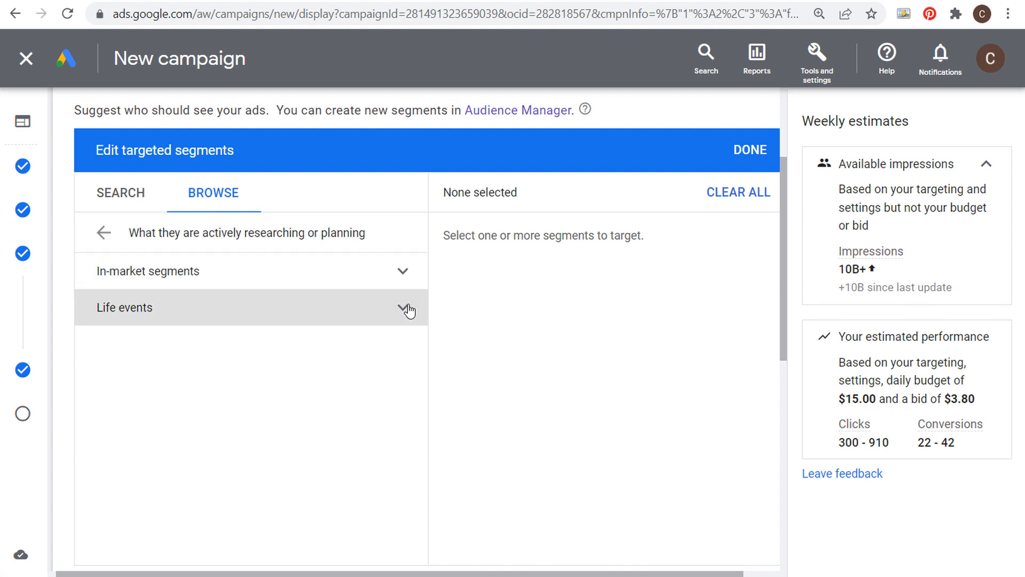
pyautogui.click(397, 273)
pyautogui.scroll(-7, 355, 400)
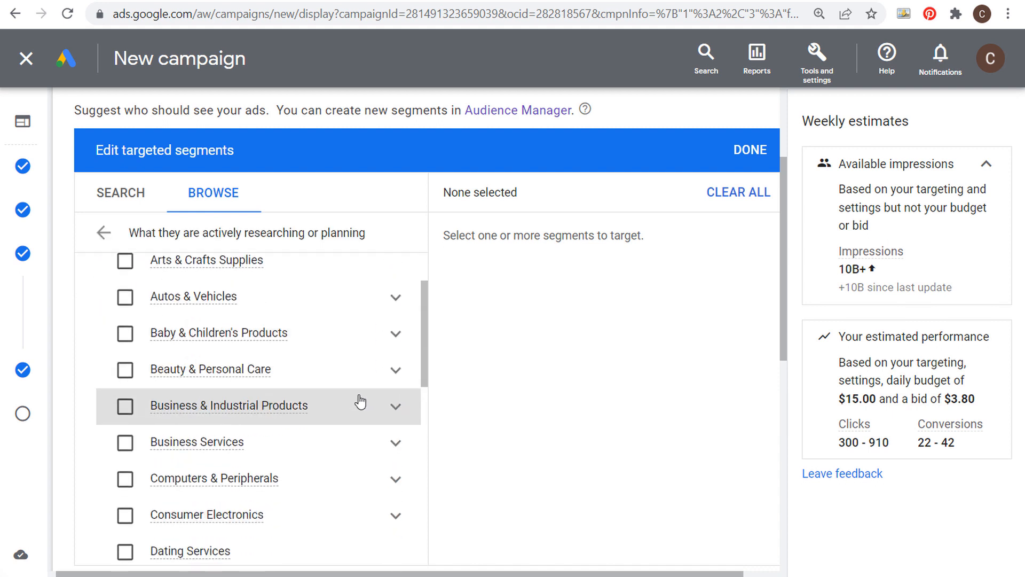
pyautogui.click(263, 355)
pyautogui.scroll(-3, 287, 355)
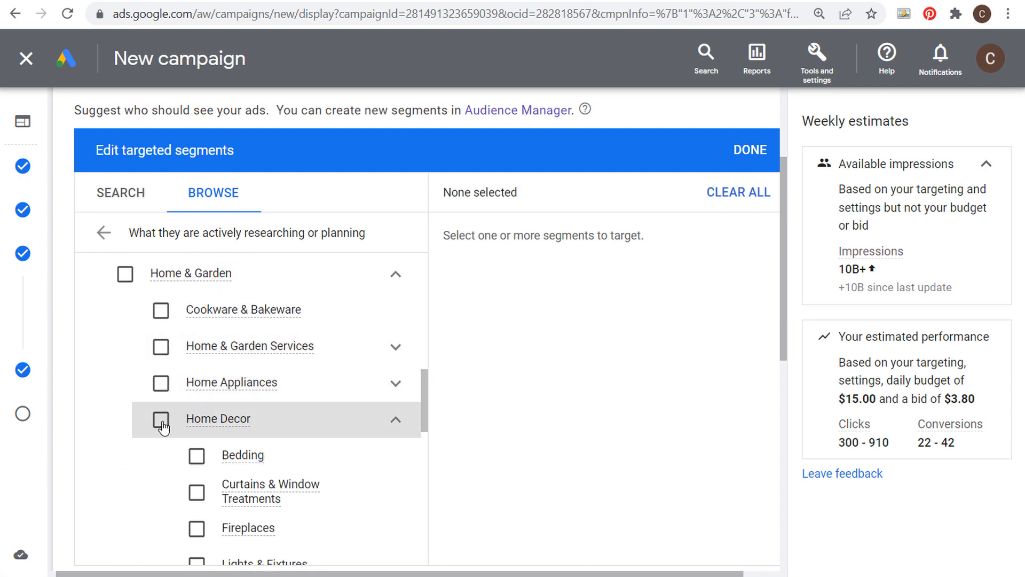
pyautogui.click(161, 420)
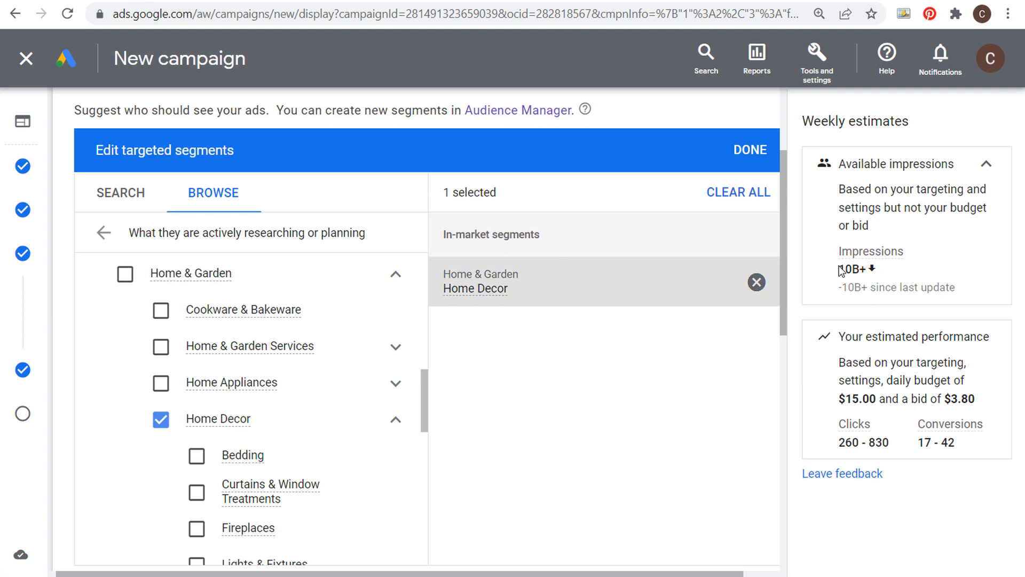
pyautogui.click(746, 151)
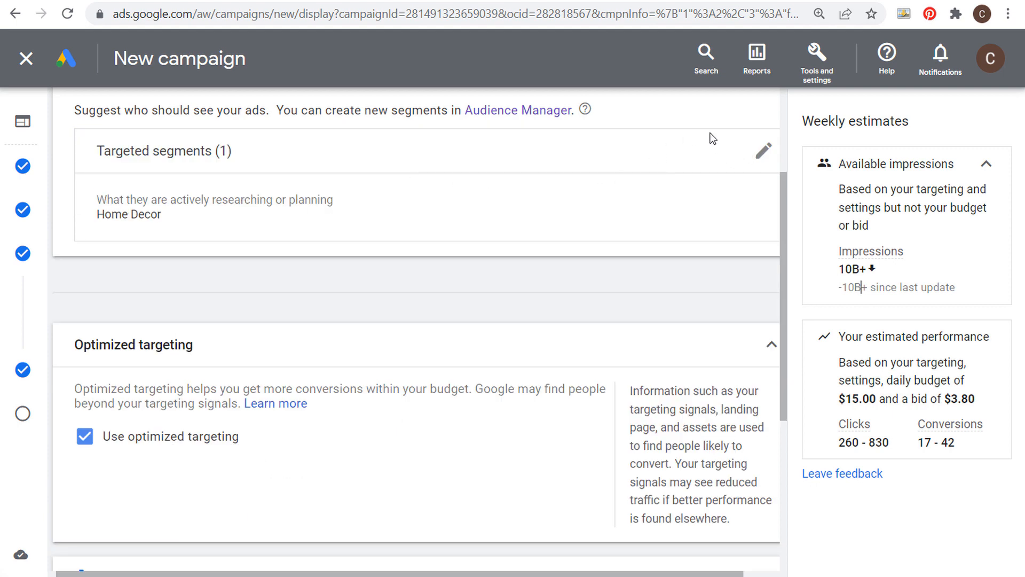
# - Reopen the targeted segments for editing and show the list of custom audience segments
pyautogui.click(762, 151)
pyautogui.click(103, 234)
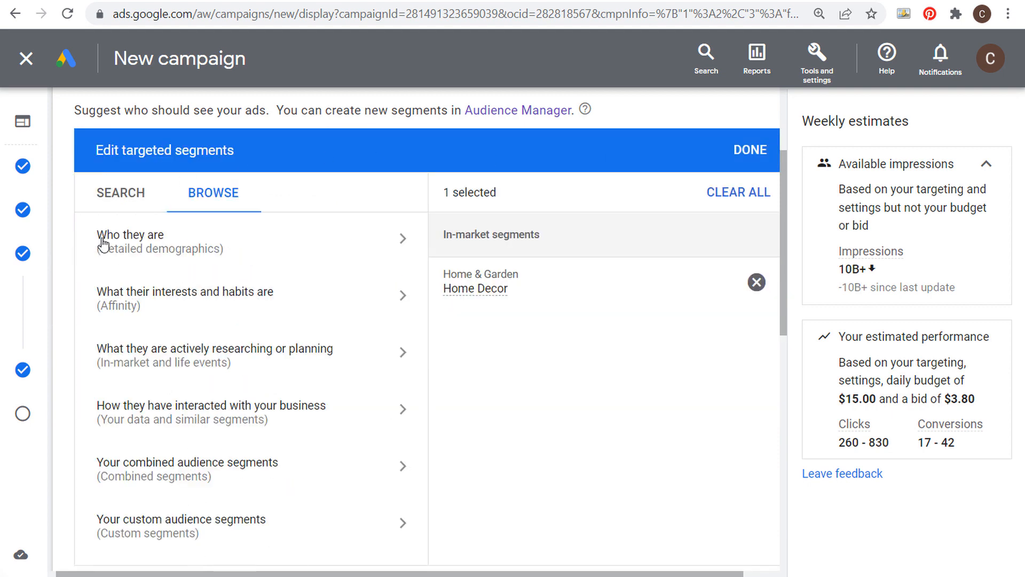
pyautogui.scroll(-2, 299, 470)
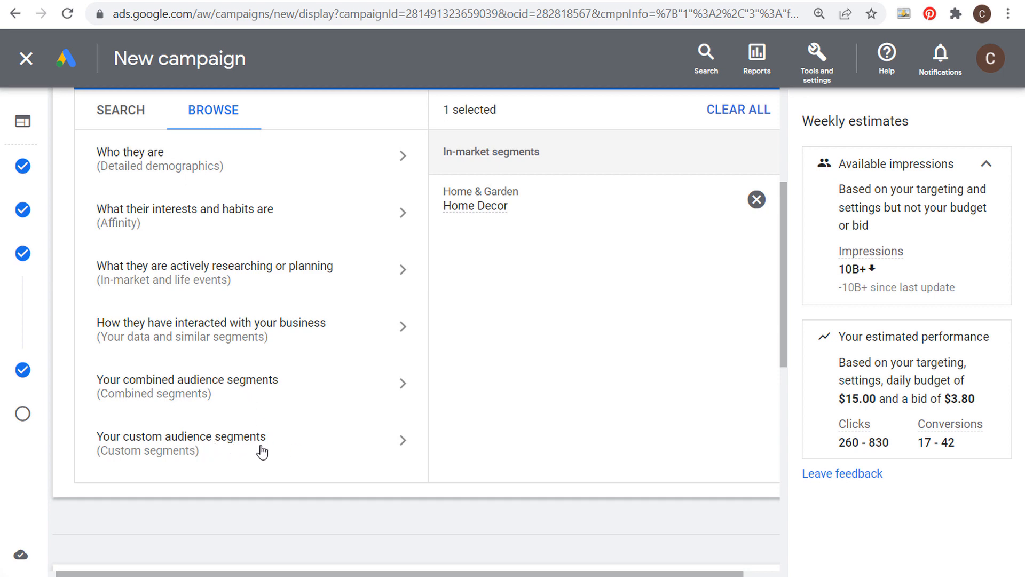
pyautogui.click(344, 448)
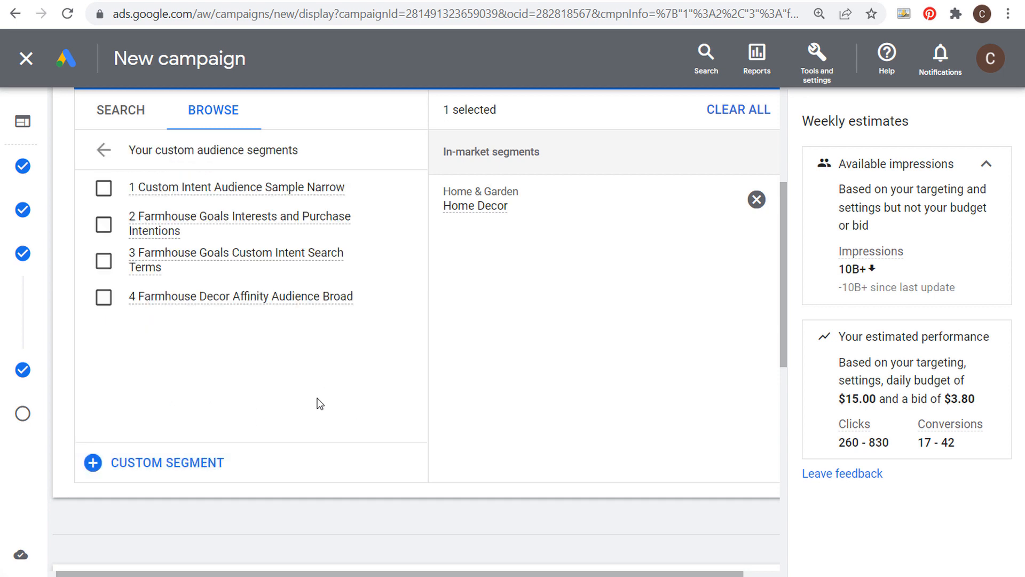
# - Examine the details of the existing custom segments, from 1 Custom Intent Audience Sample Narrow to 4 Farmhouse Decor Affinity Audience Broad
pyautogui.moveTo(202, 196)
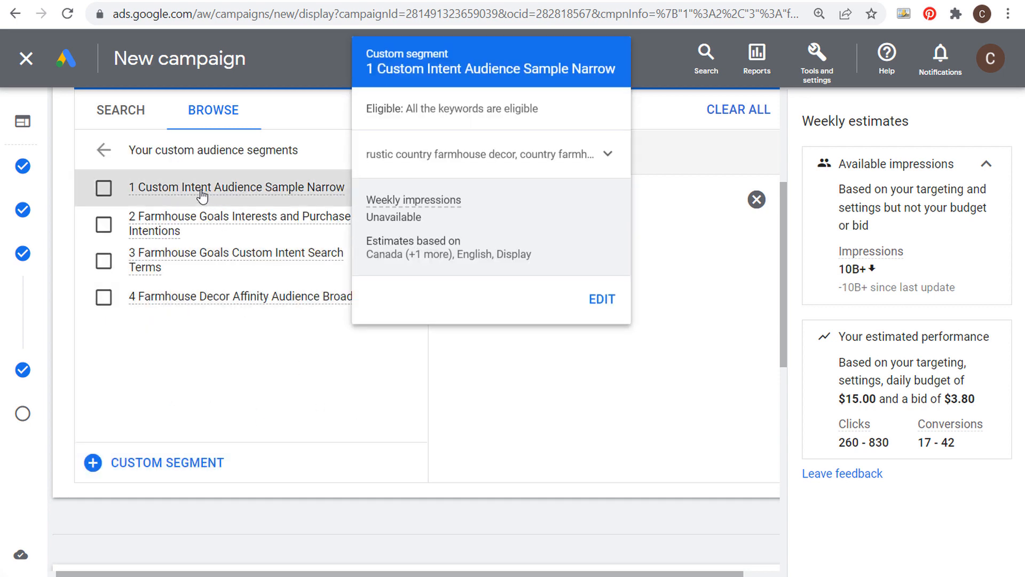
pyautogui.moveTo(198, 228)
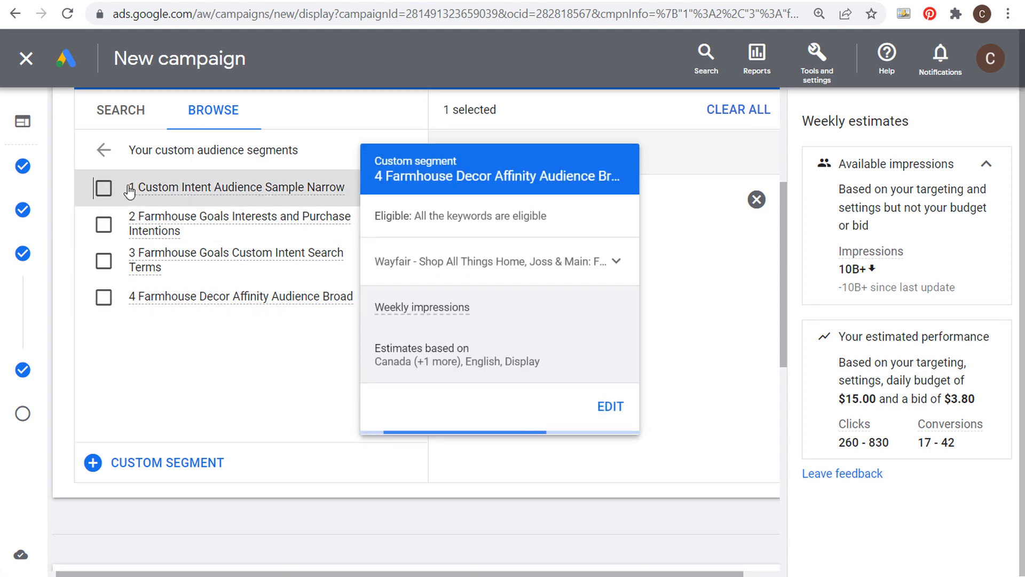
pyautogui.click(227, 297)
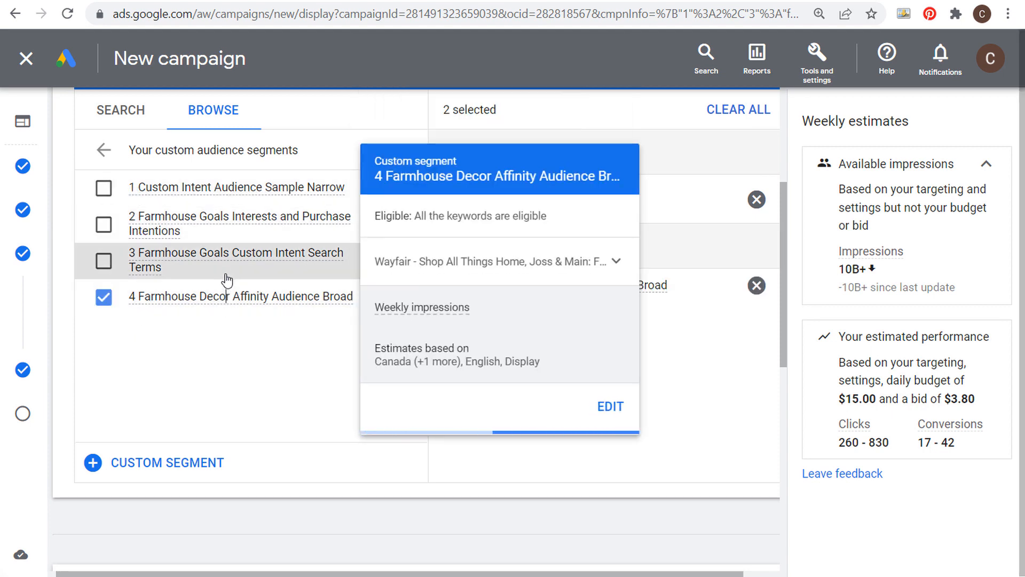
pyautogui.click(102, 296)
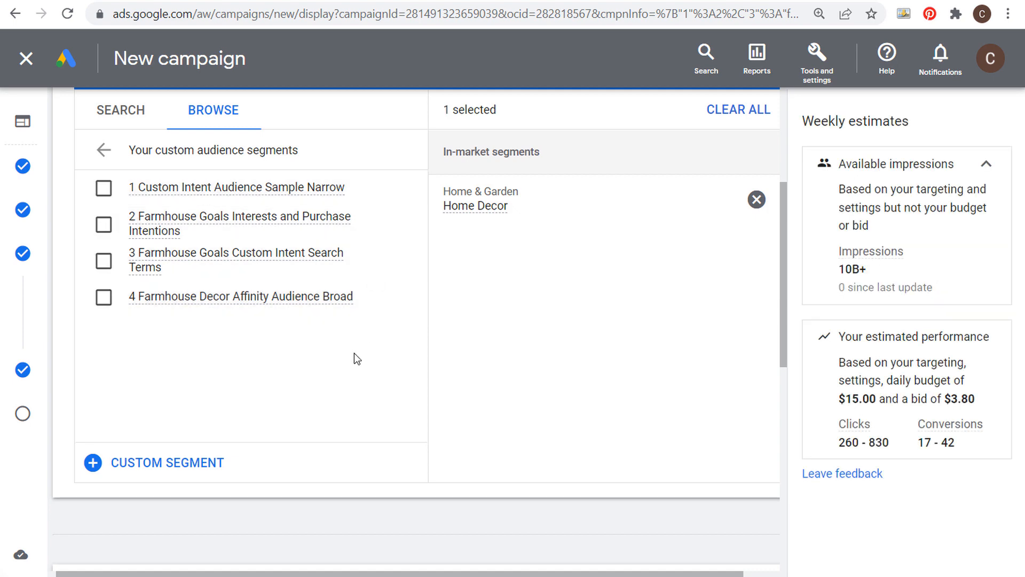
# - Start a new custom segment and name it Example
pyautogui.click(94, 459)
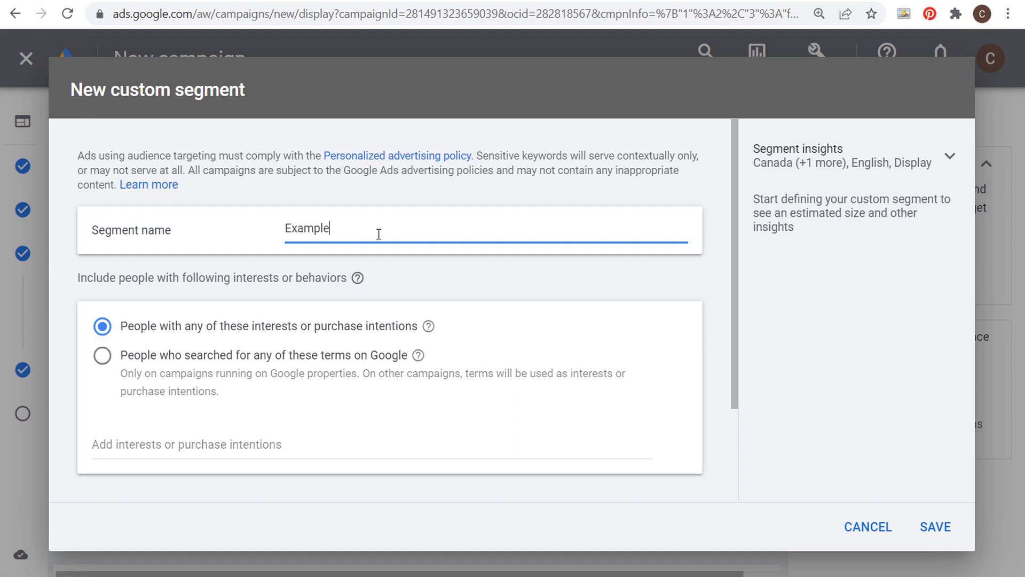
pyautogui.click(447, 270)
pyautogui.scroll(-2, 422, 269)
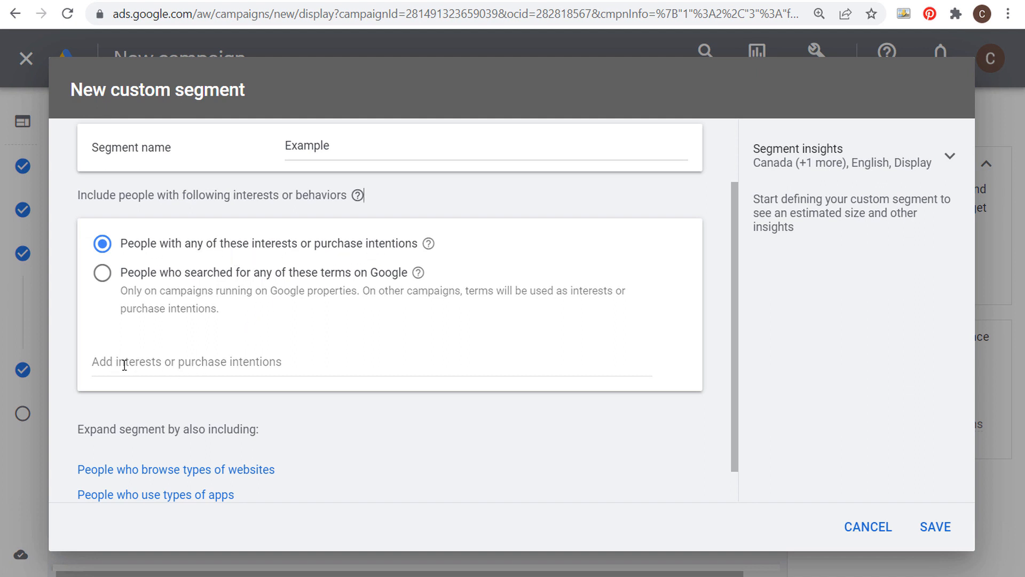
# - Browse the suggested ideas and add "farmhouse decor" and "farmhouse bedding" as the custom segment's interests or purchase intentions
pyautogui.click(329, 362)
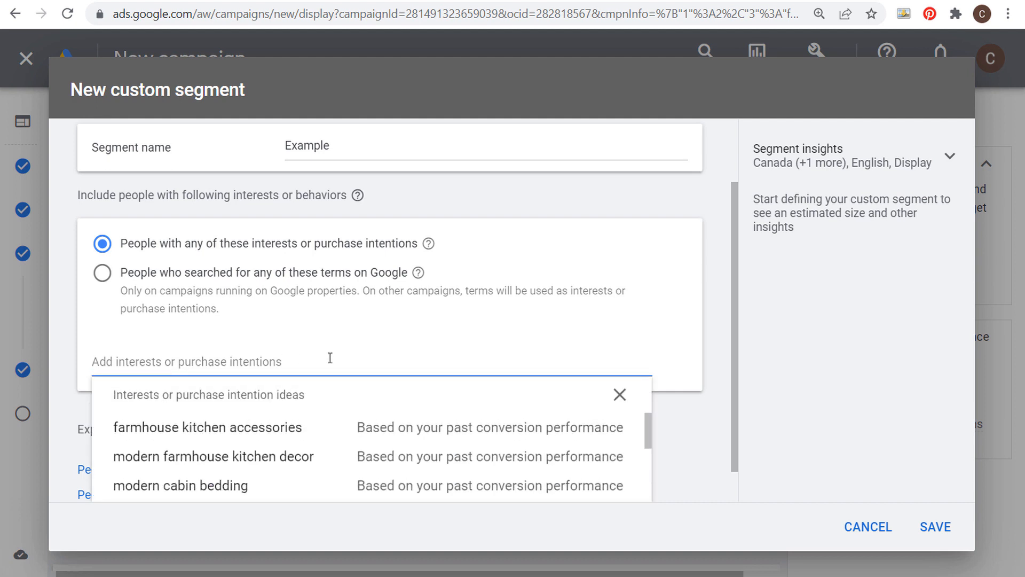
pyautogui.scroll(-2, 637, 322)
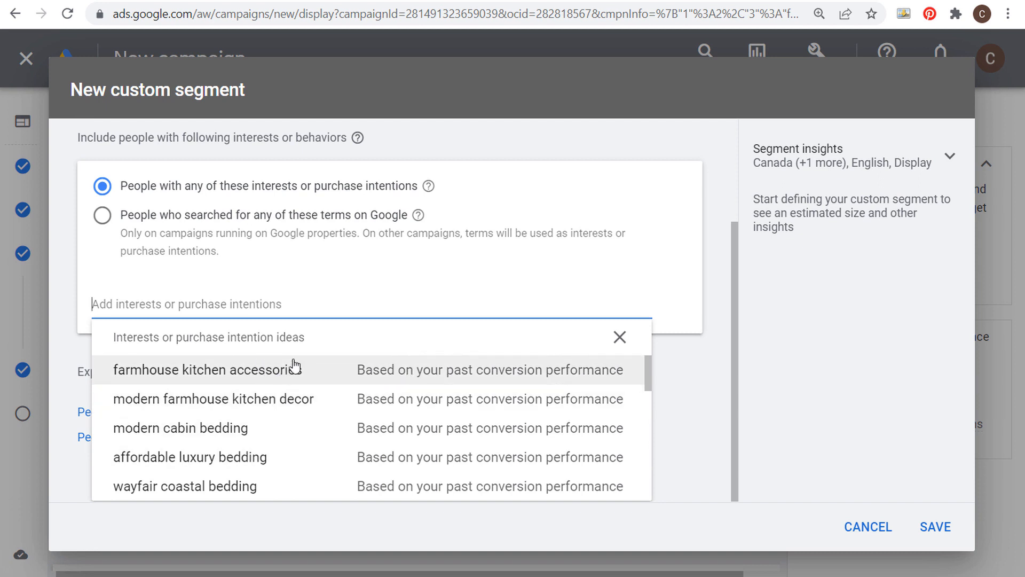
pyautogui.scroll(-2, 293, 398)
pyautogui.scroll(-1, 294, 398)
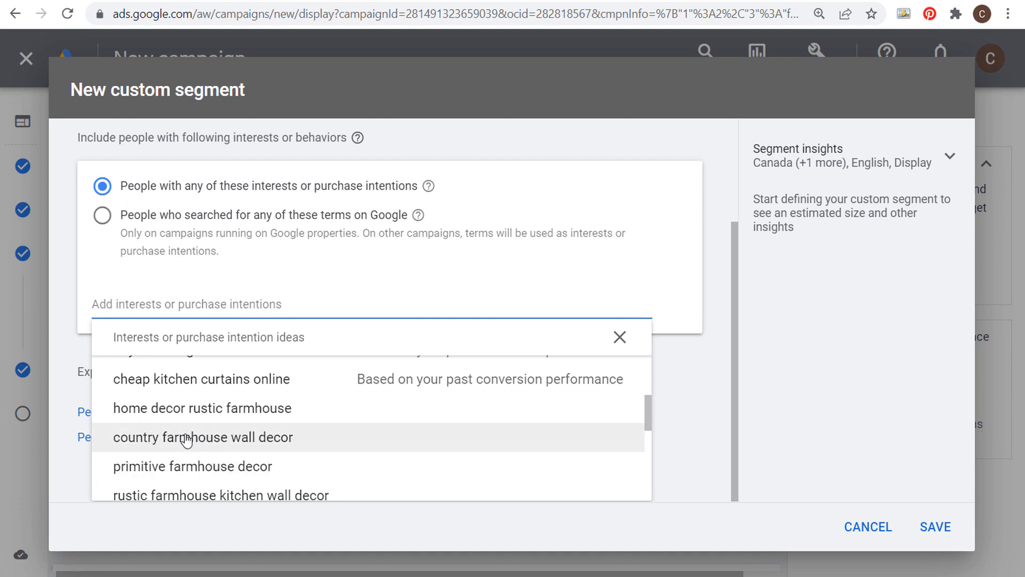
pyautogui.write('f')
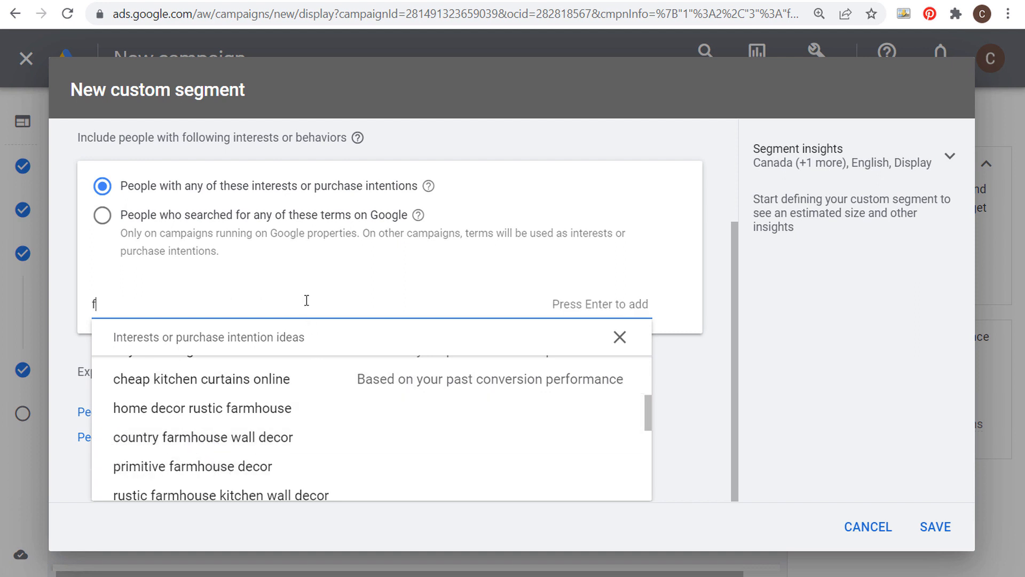
pyautogui.write('armhouse decor')
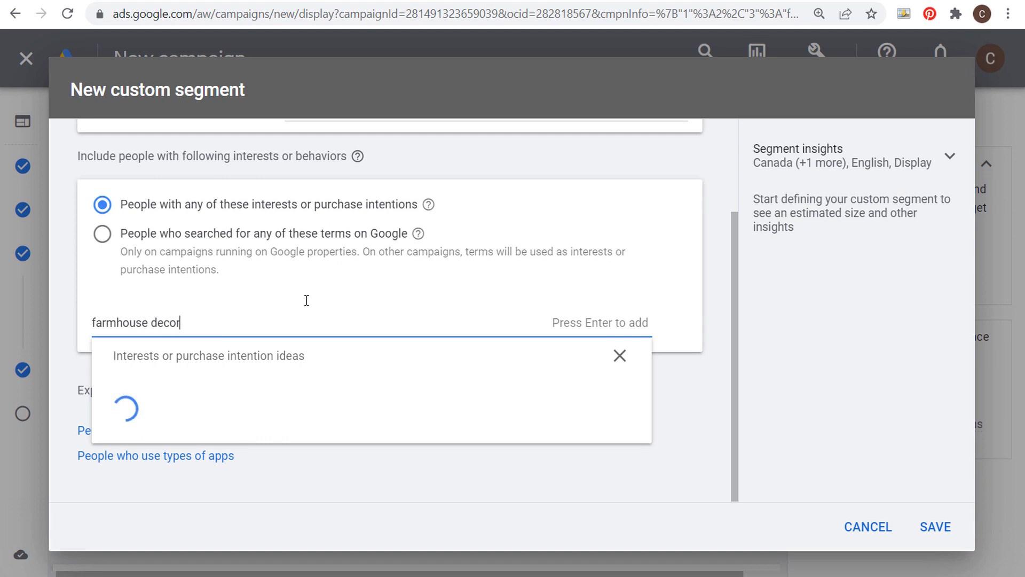
pyautogui.press('Return')
pyautogui.write('fa')
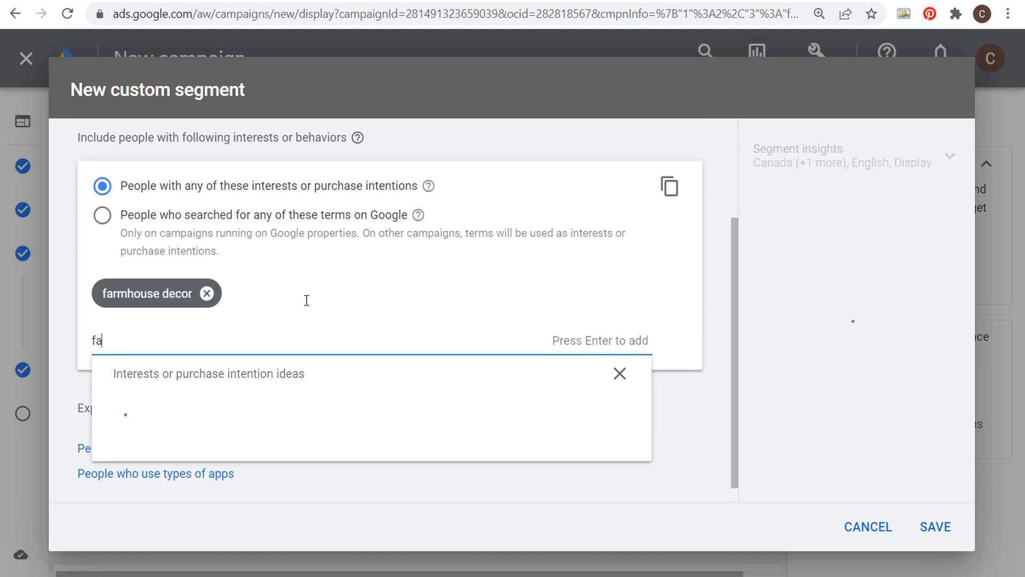
pyautogui.write('rmhouse bedding')
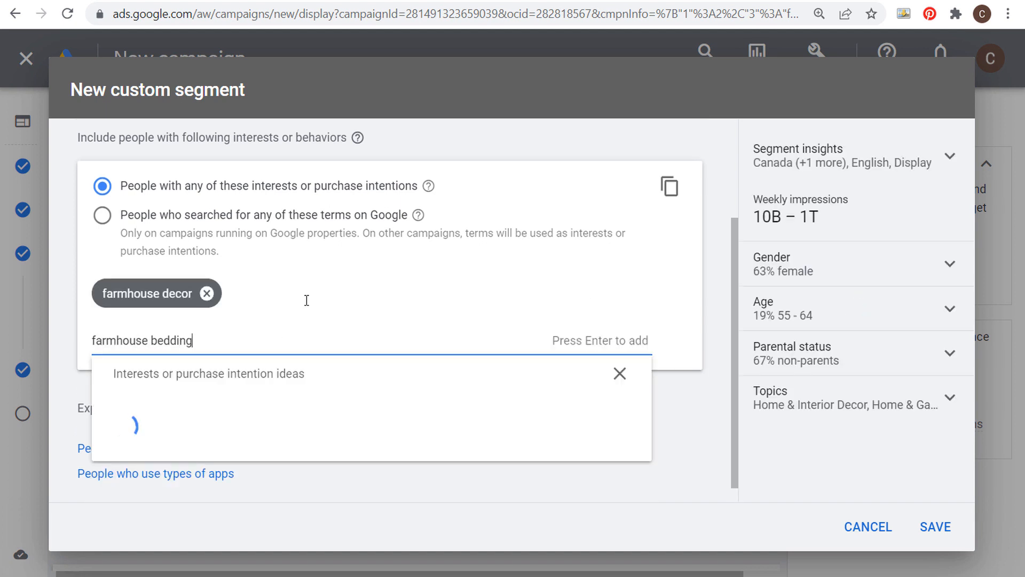
pyautogui.press('Return')
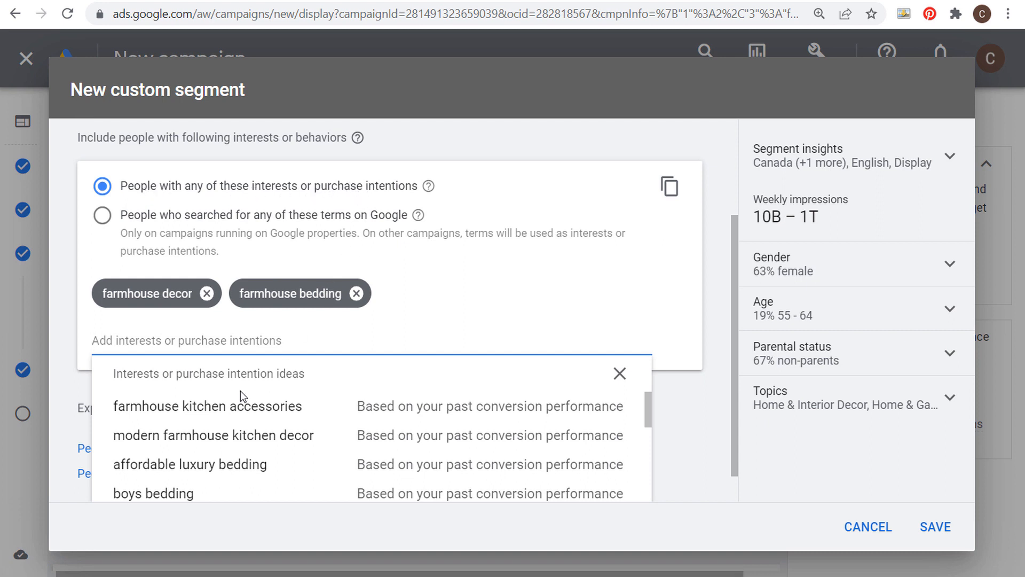
# - Try defining the custom segment by the Google search terms "farmhouse decor" and "farmhouse bedding" instead of interests, and discard the segment
pyautogui.click(206, 294)
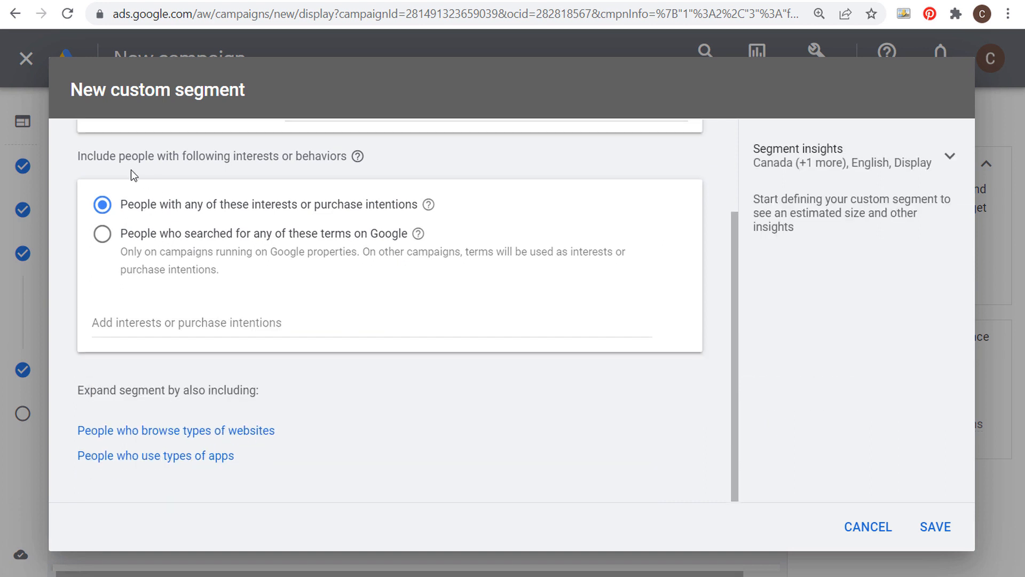
pyautogui.click(102, 235)
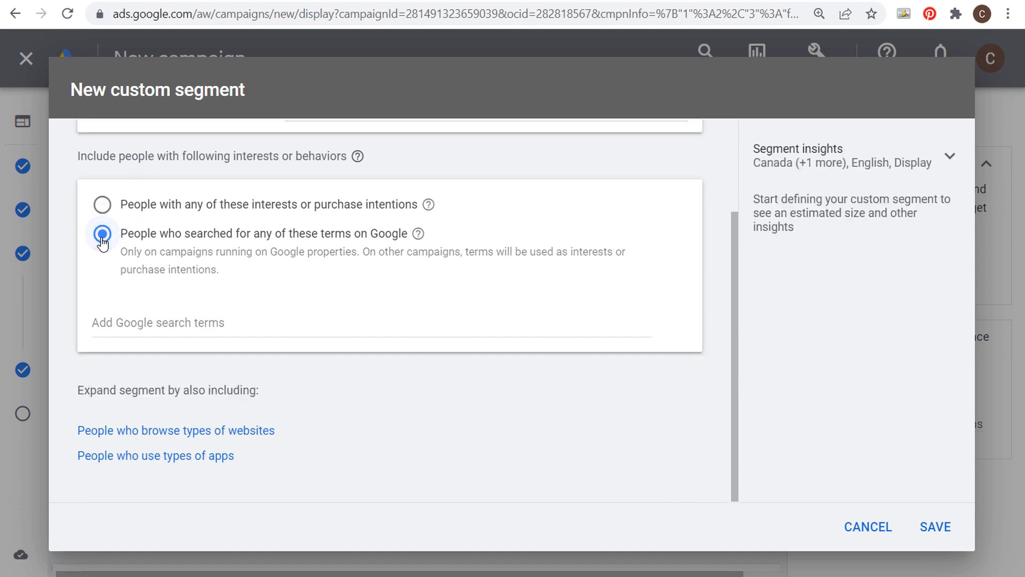
pyautogui.click(247, 323)
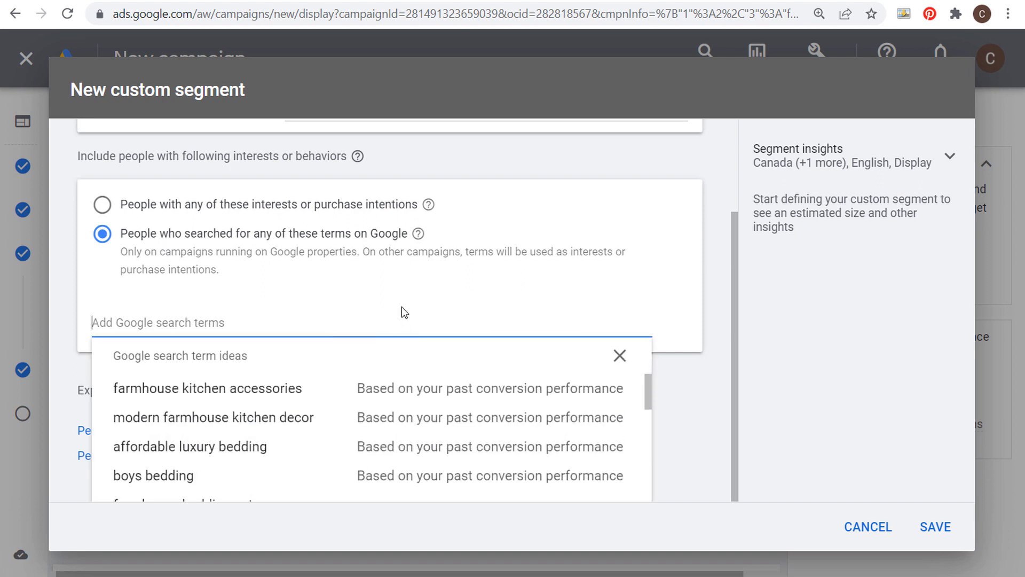
pyautogui.write('farmhouse dec')
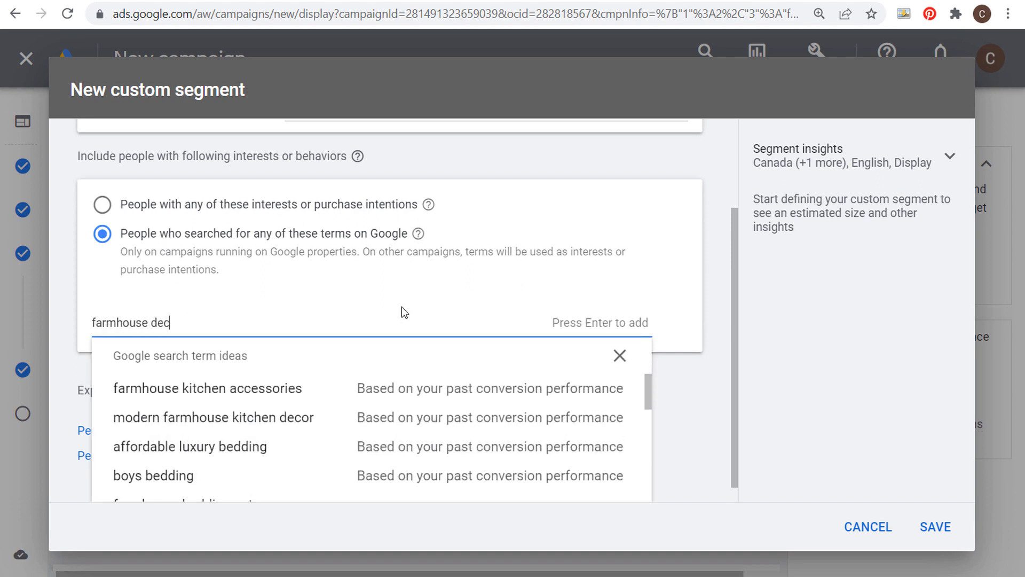
pyautogui.write('or')
pyautogui.press('Return')
pyautogui.write('farmhouse d')
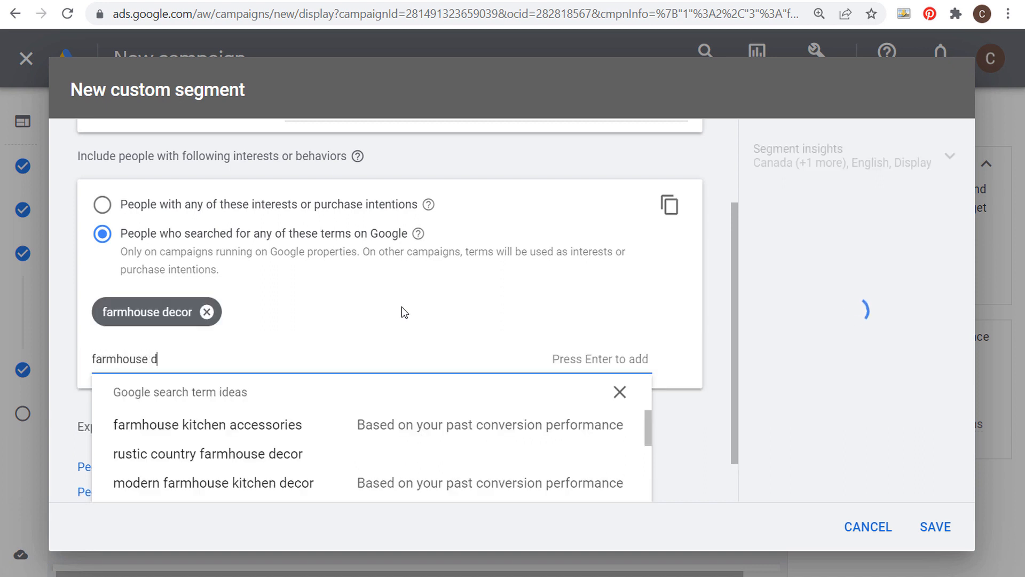
pyautogui.write('ecor')
pyautogui.press('Return')
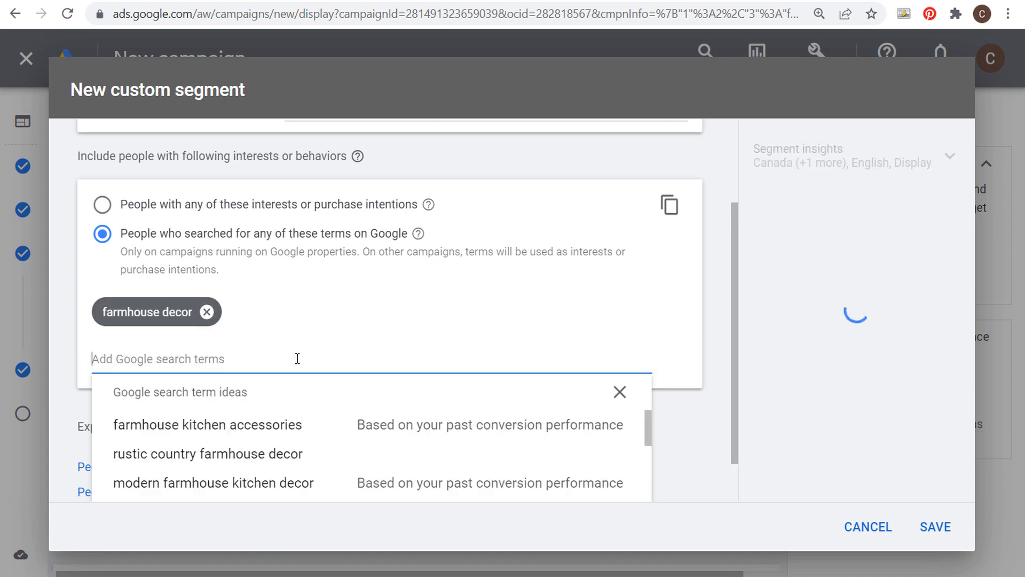
pyautogui.write('farmhouse beddin')
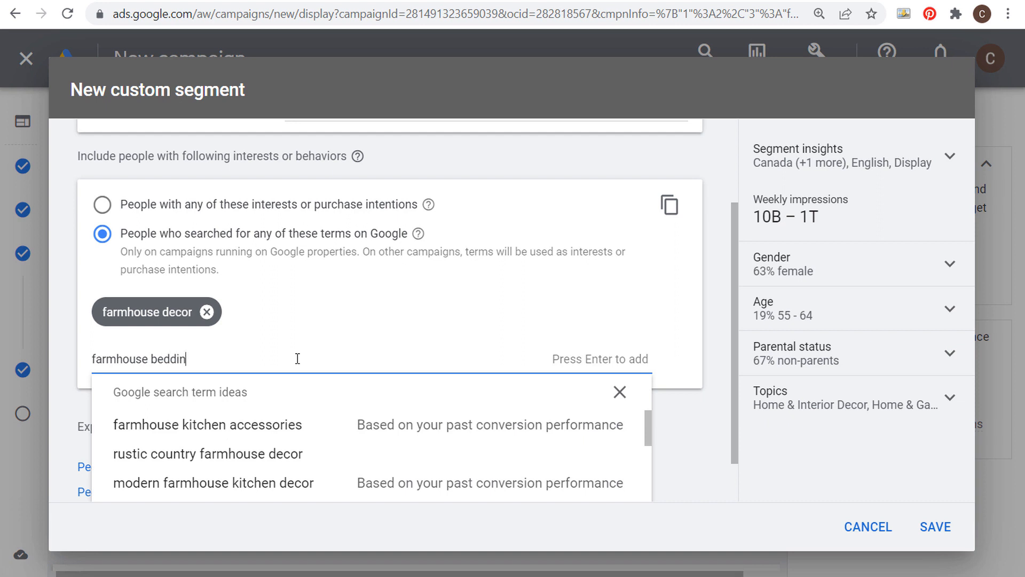
pyautogui.write('g')
pyautogui.press('Return')
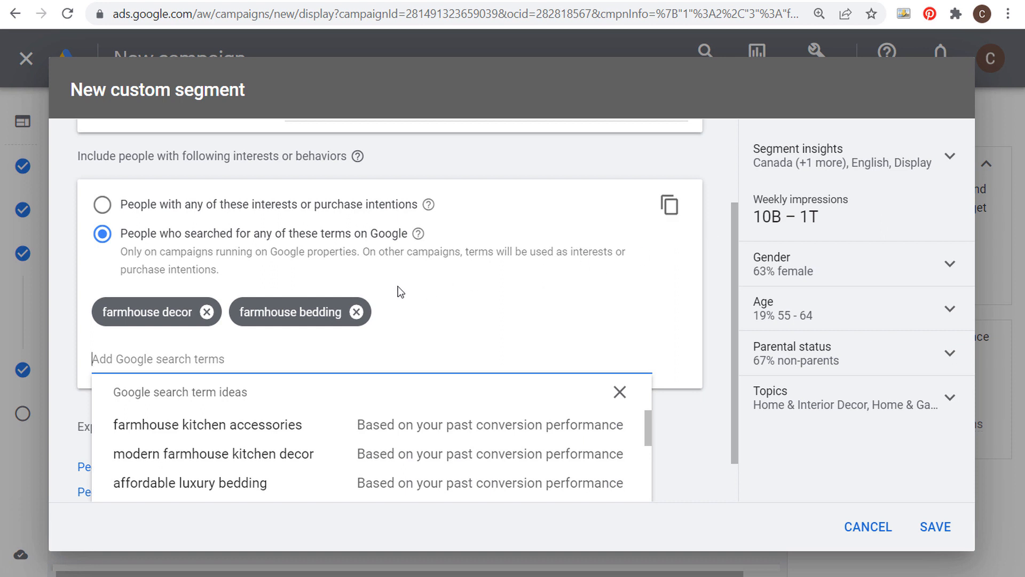
pyautogui.click(473, 300)
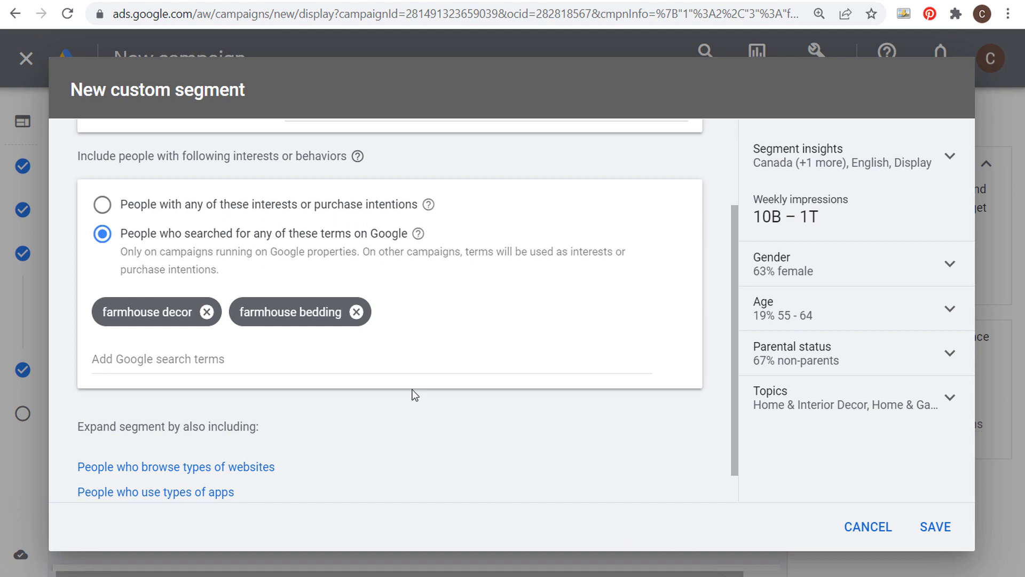
pyautogui.click(870, 525)
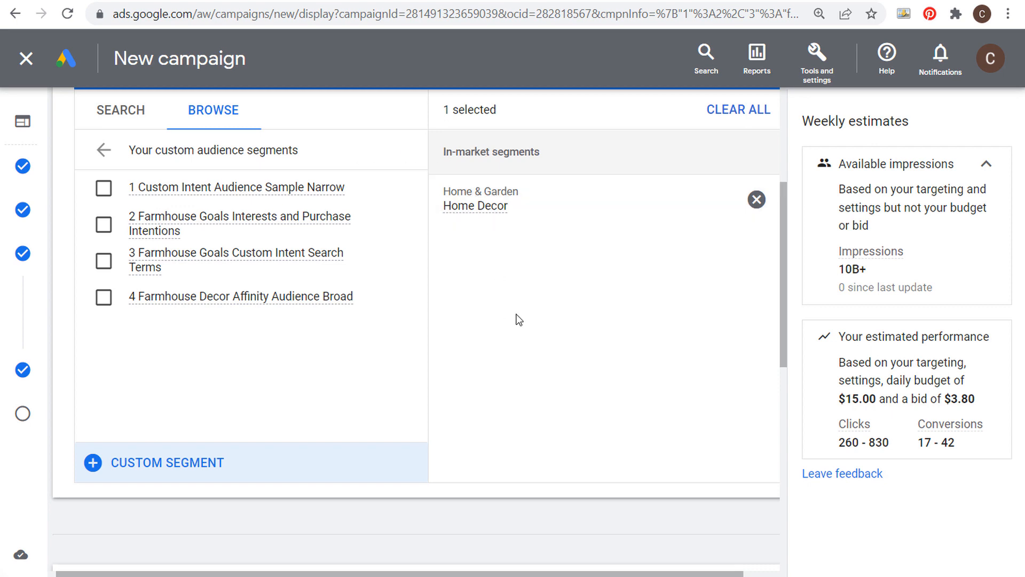
# - Add the custom segments 1 Custom Intent Audience Sample Narrow and 2 Farmhouse Goals Interests and Purchase Intentions to the targeted segments
pyautogui.scroll(2, 514, 299)
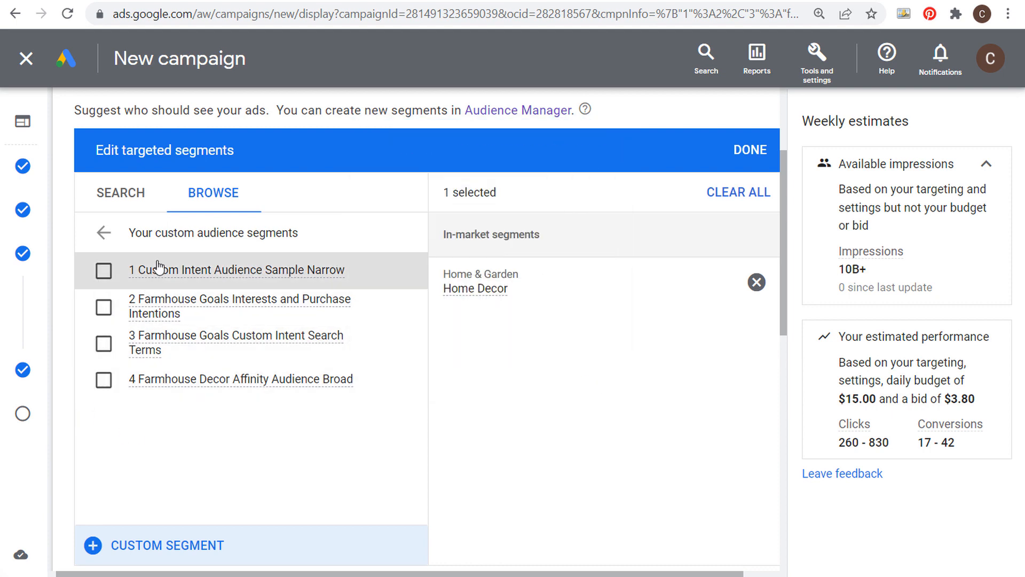
pyautogui.click(104, 275)
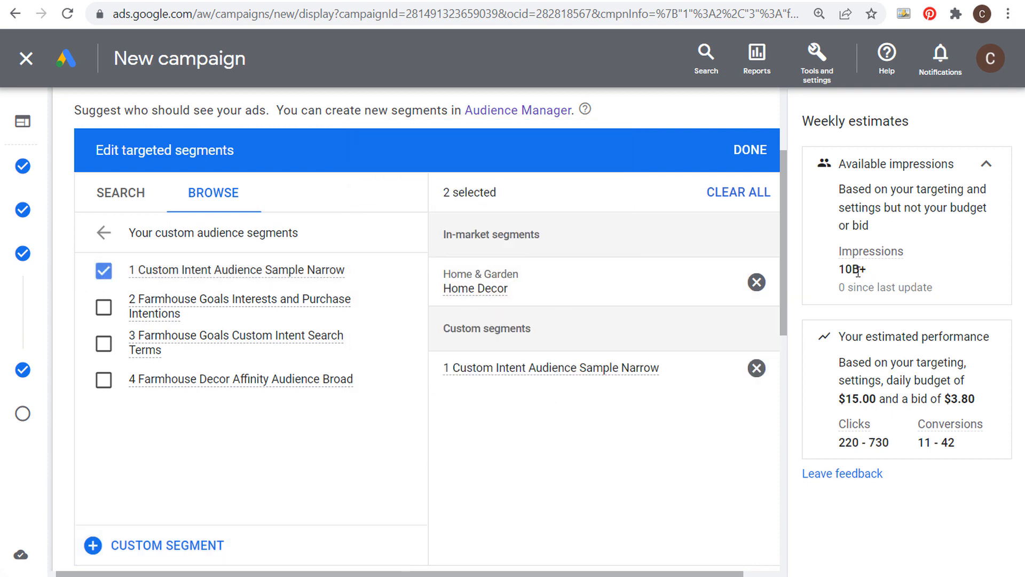
pyautogui.doubleClick(904, 288)
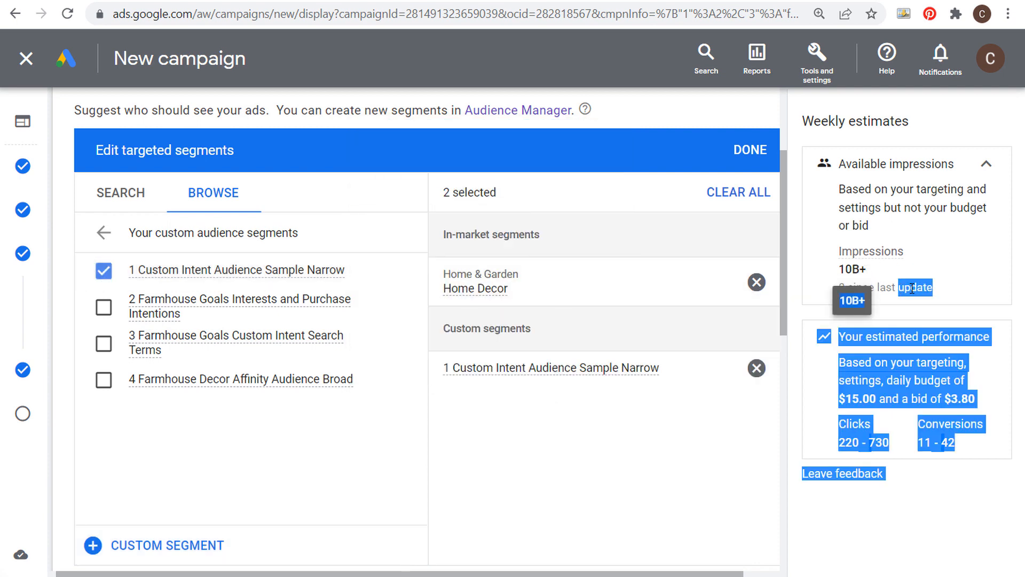
pyautogui.click(908, 290)
pyautogui.click(104, 308)
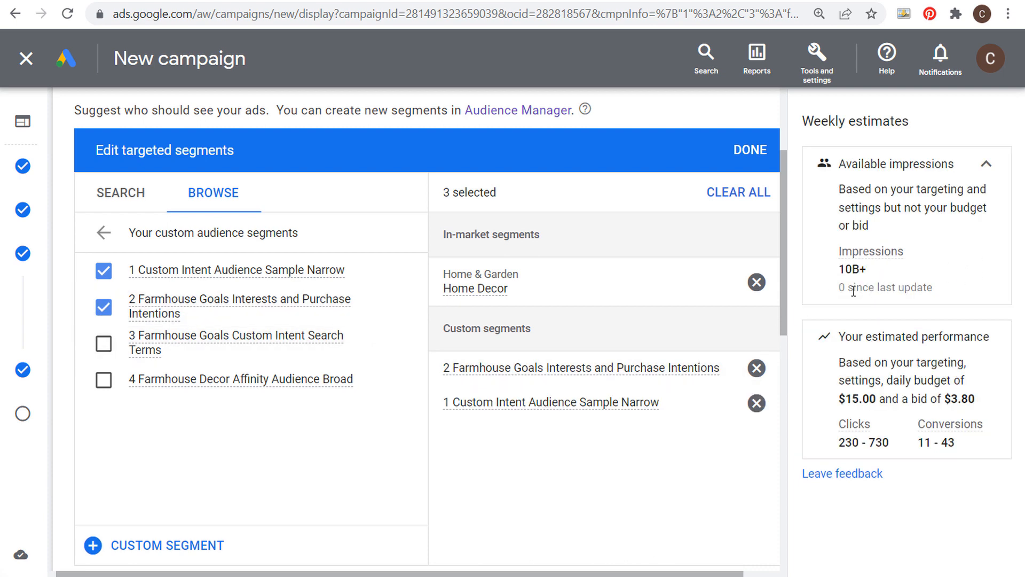
# - Remove the Home Decor in-market segment from the selection and finish editing the targeted segments
pyautogui.click(757, 282)
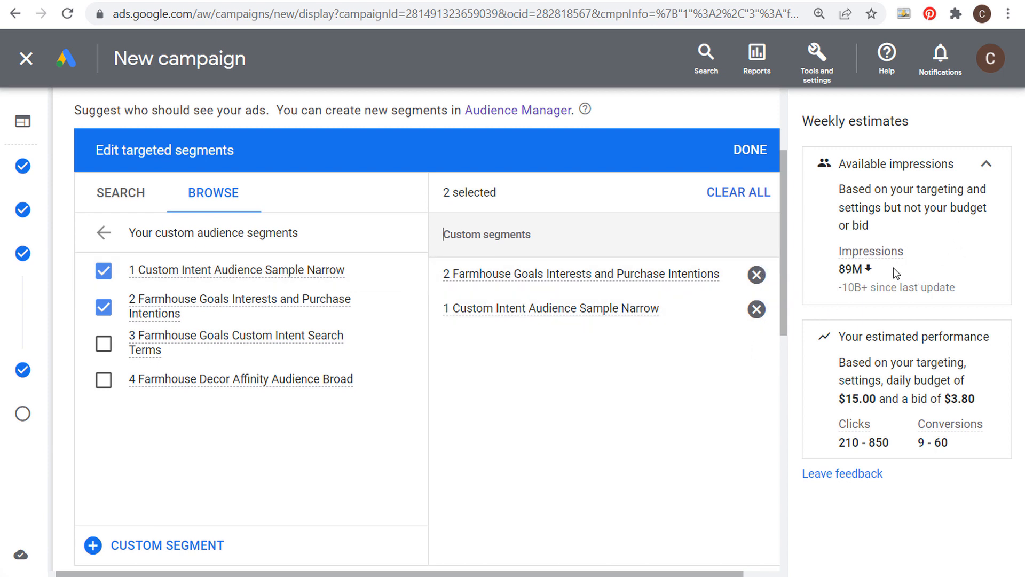
pyautogui.moveTo(880, 262)
pyautogui.click(750, 152)
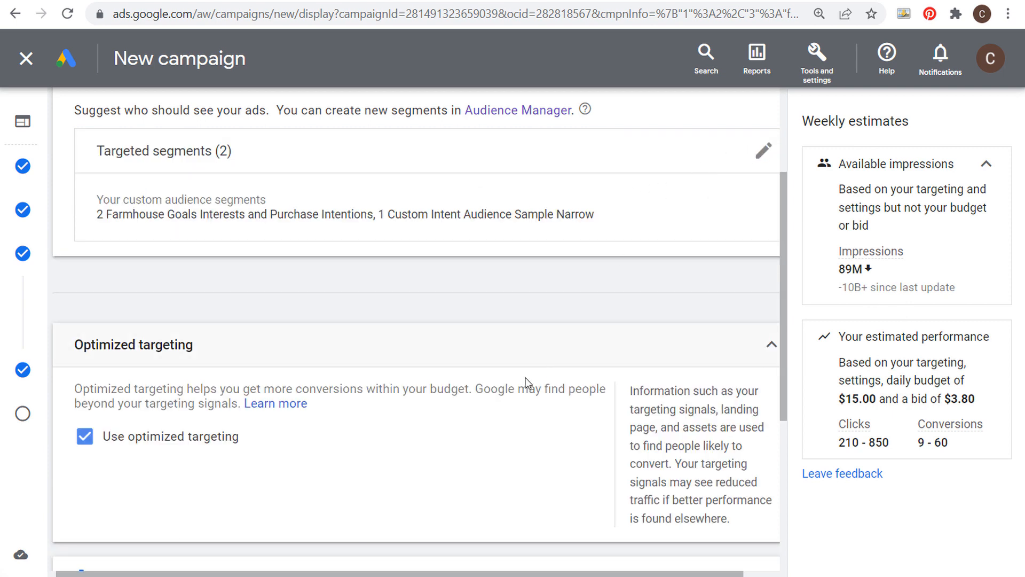
# - Review the targeted custom audience segments and collapse the Optimized targeting and Audience Segments sections
pyautogui.scroll(-2, 577, 236)
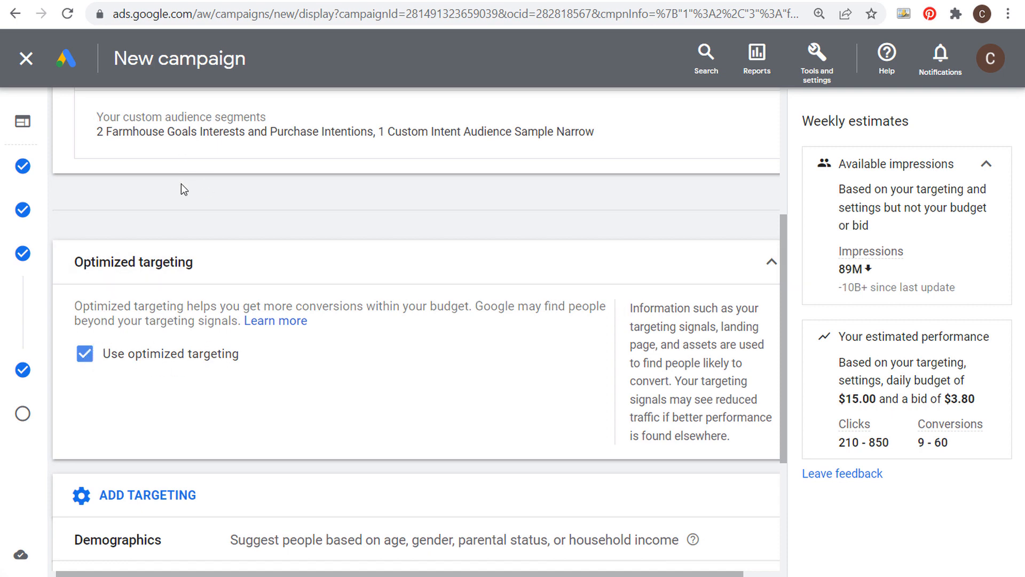
pyautogui.moveTo(103, 117); pyautogui.dragTo(268, 120)
pyautogui.click(368, 130)
pyautogui.tripleClick(369, 130)
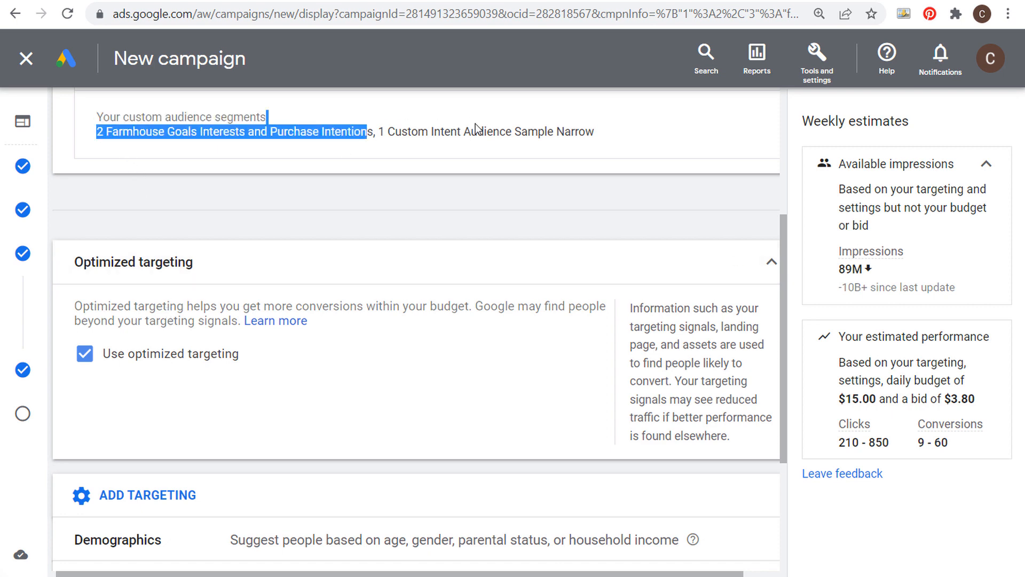
pyautogui.click(494, 130)
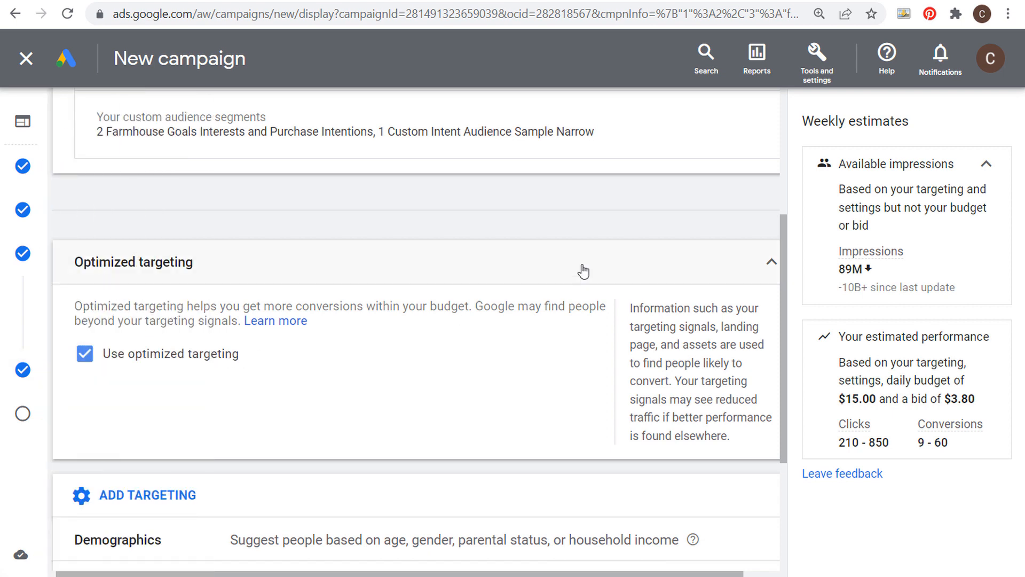
pyautogui.click(772, 266)
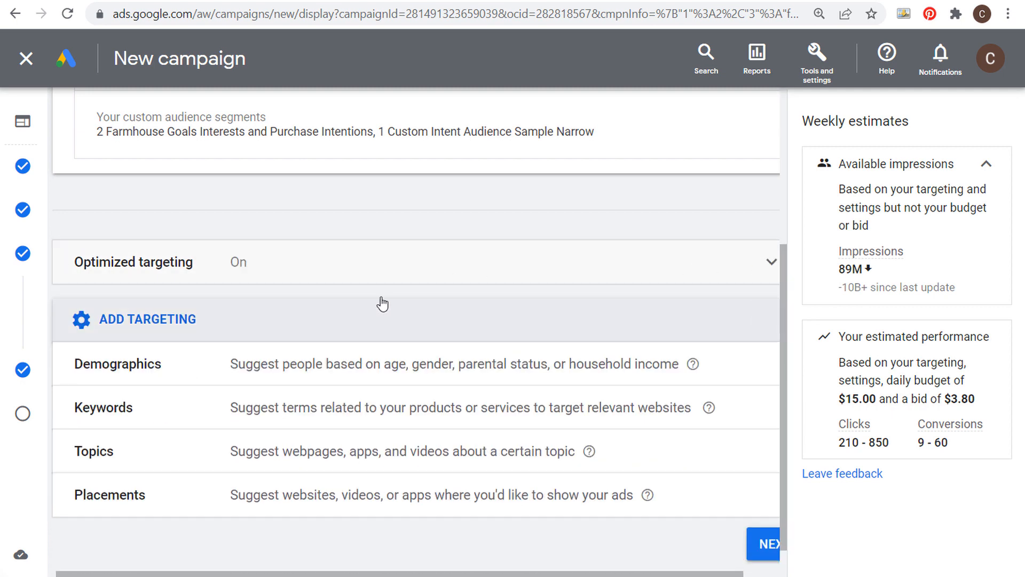
pyautogui.scroll(2, 379, 300)
pyautogui.scroll(2, 596, 267)
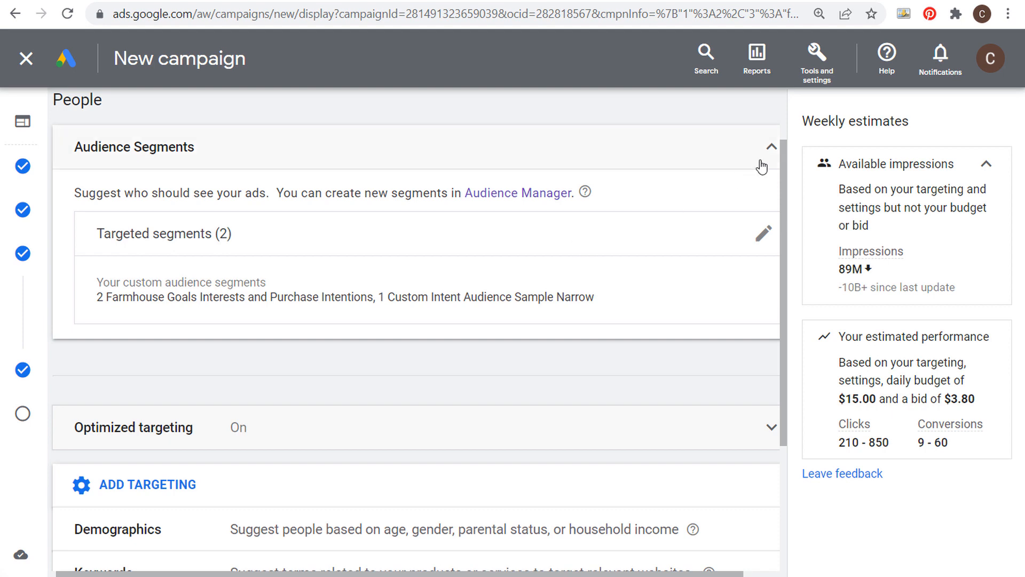
pyautogui.click(772, 148)
pyautogui.scroll(-1, 480, 197)
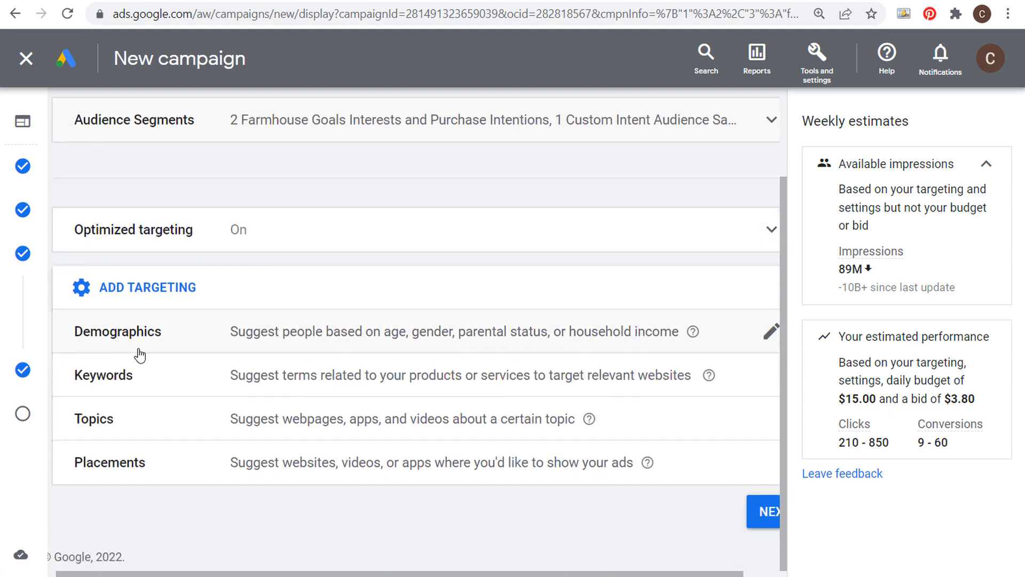
# - Open the demographics targeting and limit it to the Female gender and the age ranges from 25 to 64
pyautogui.click(770, 334)
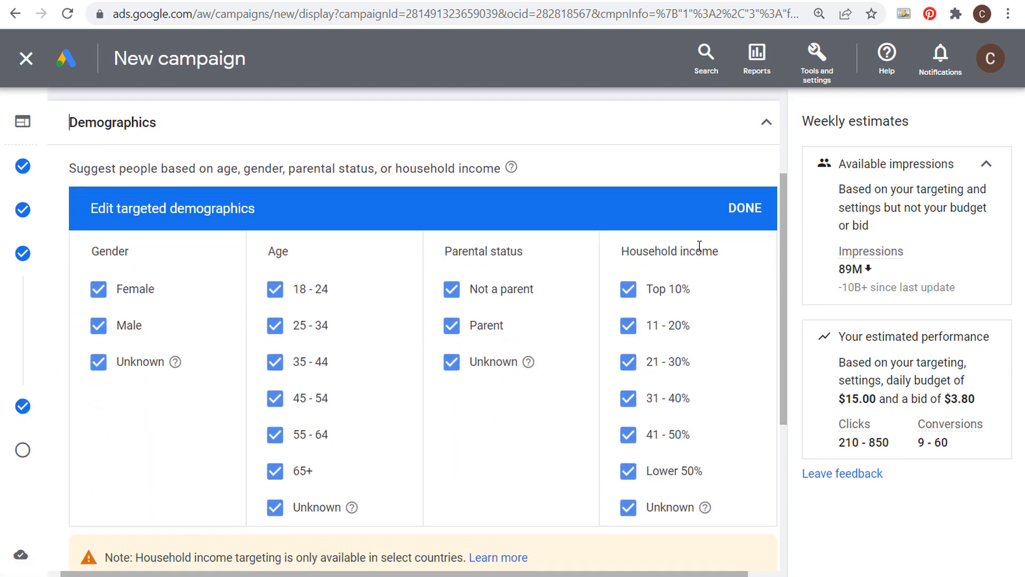
pyautogui.scroll(-2, 459, 201)
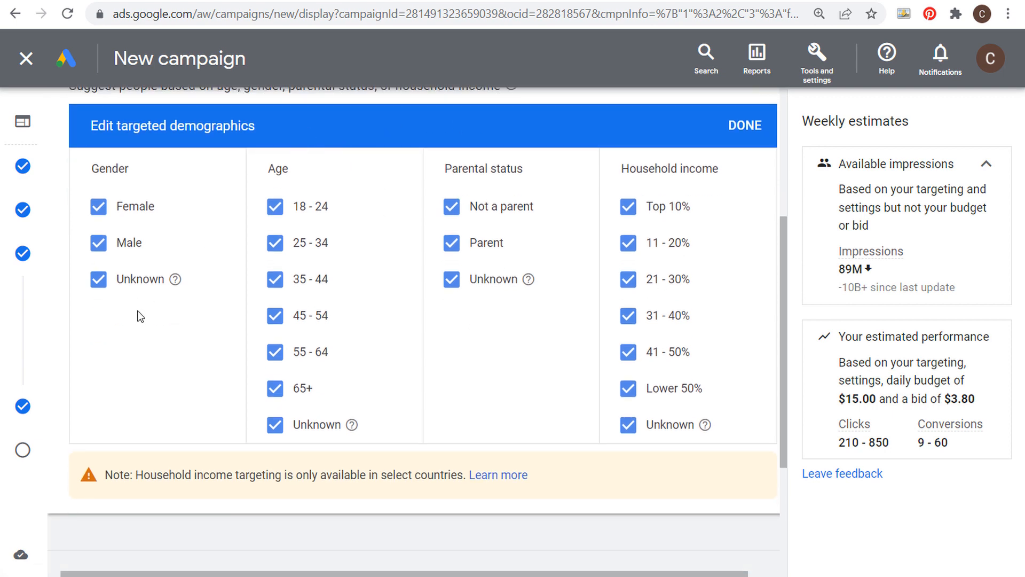
pyautogui.click(98, 245)
pyautogui.click(99, 278)
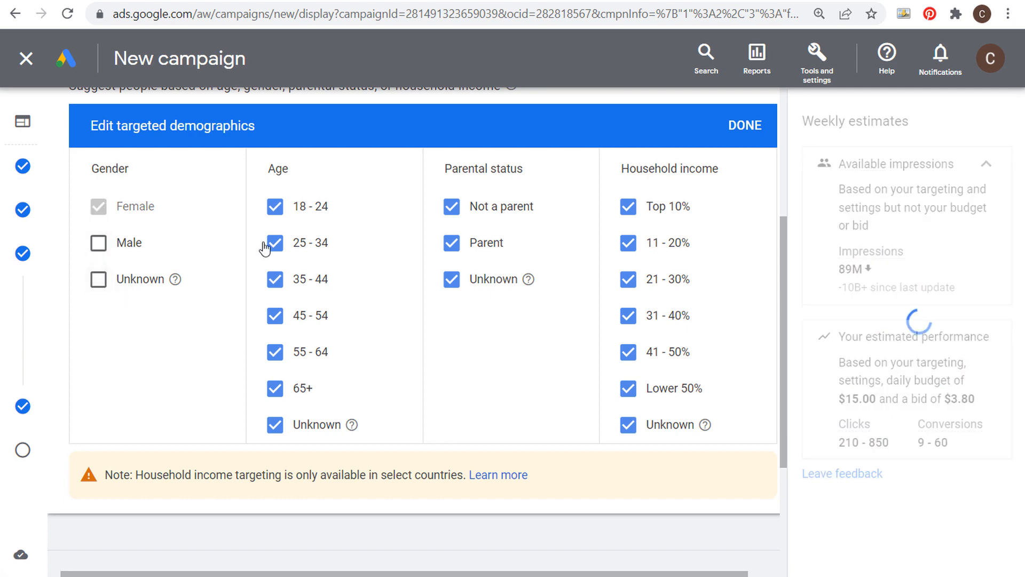
pyautogui.click(274, 207)
pyautogui.click(275, 388)
pyautogui.click(275, 427)
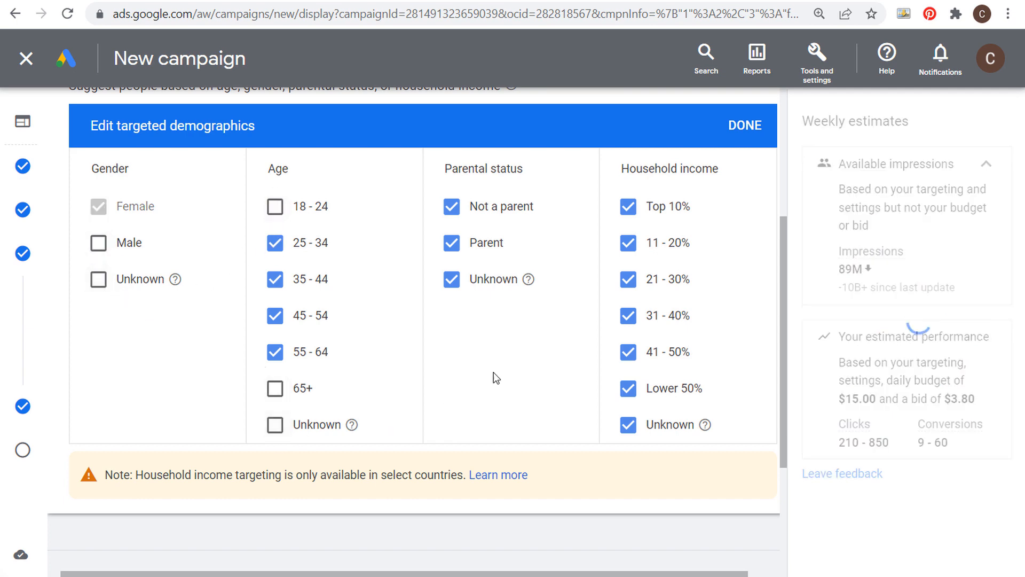
# - Limit the targeted parental status to Parent by excluding Not a parent and Unknown
pyautogui.click(452, 214)
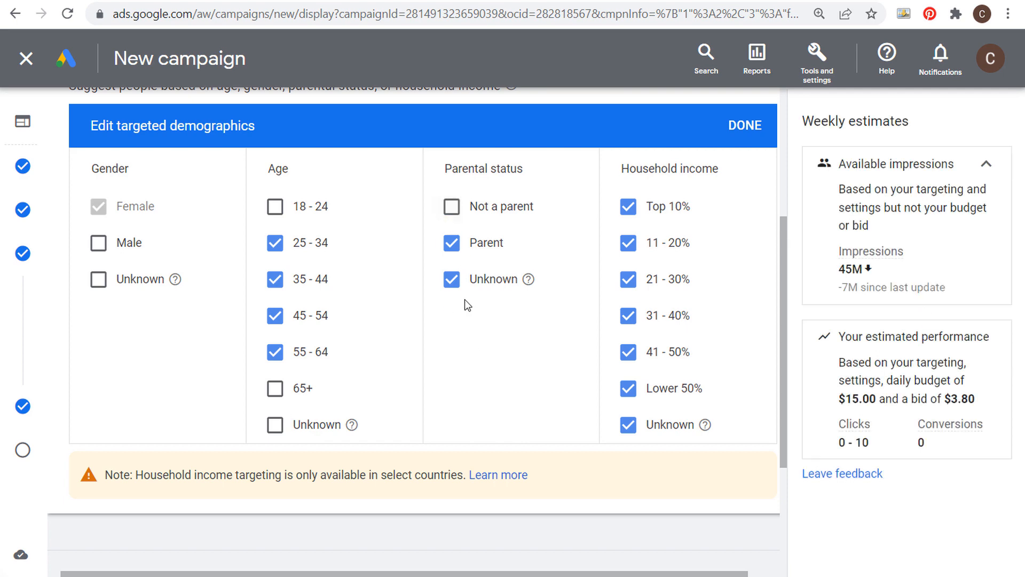
pyautogui.click(453, 282)
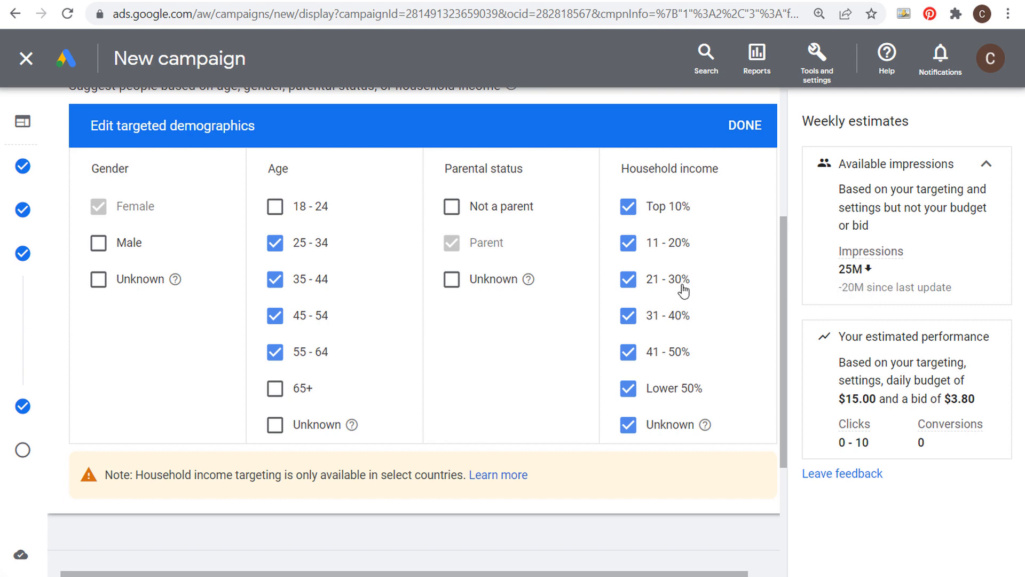
pyautogui.moveTo(434, 316); pyautogui.dragTo(487, 323)
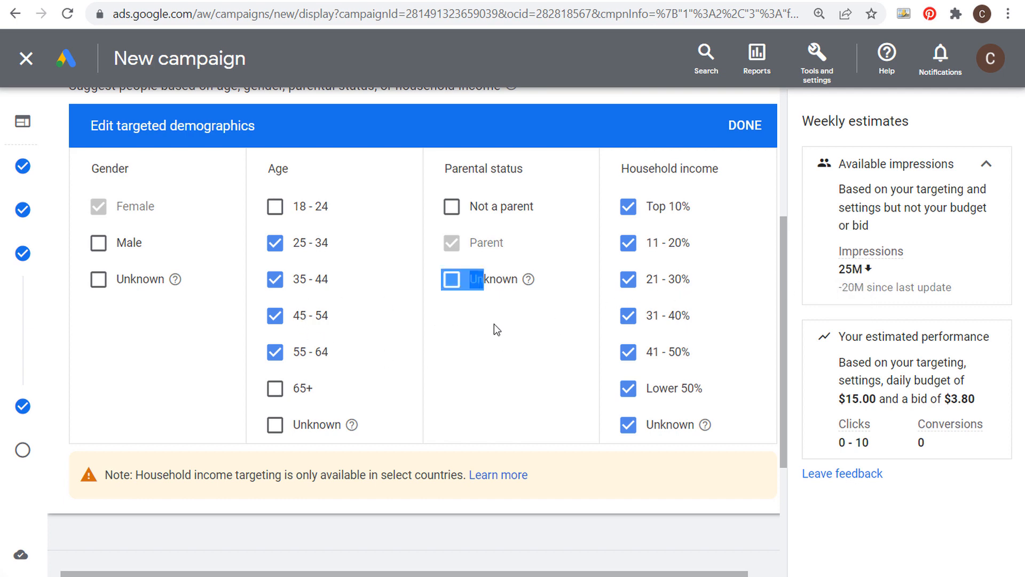
pyautogui.click(502, 329)
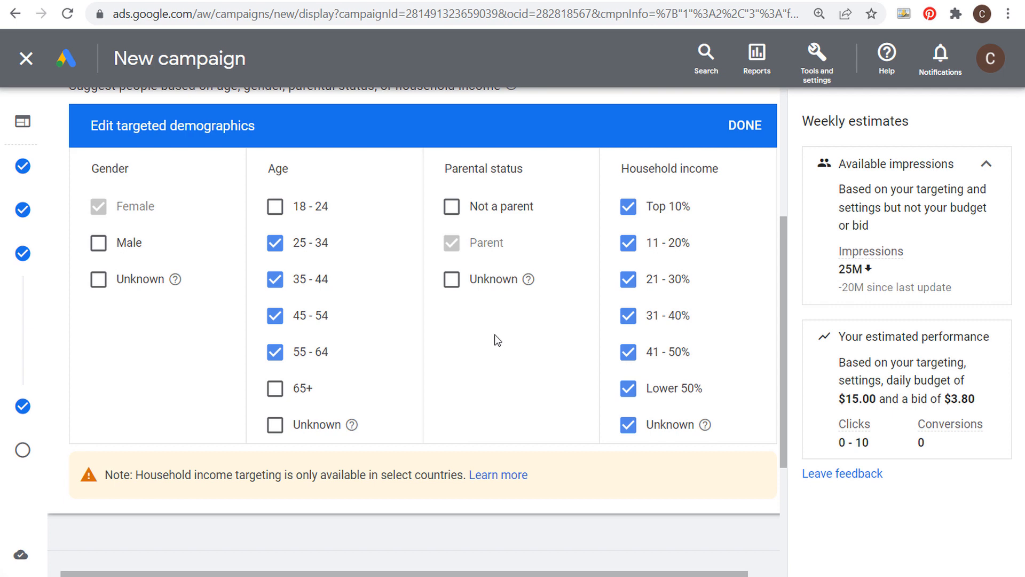
# - Include all gender, age and parental status options again and finish editing the targeted demographics
pyautogui.click(98, 243)
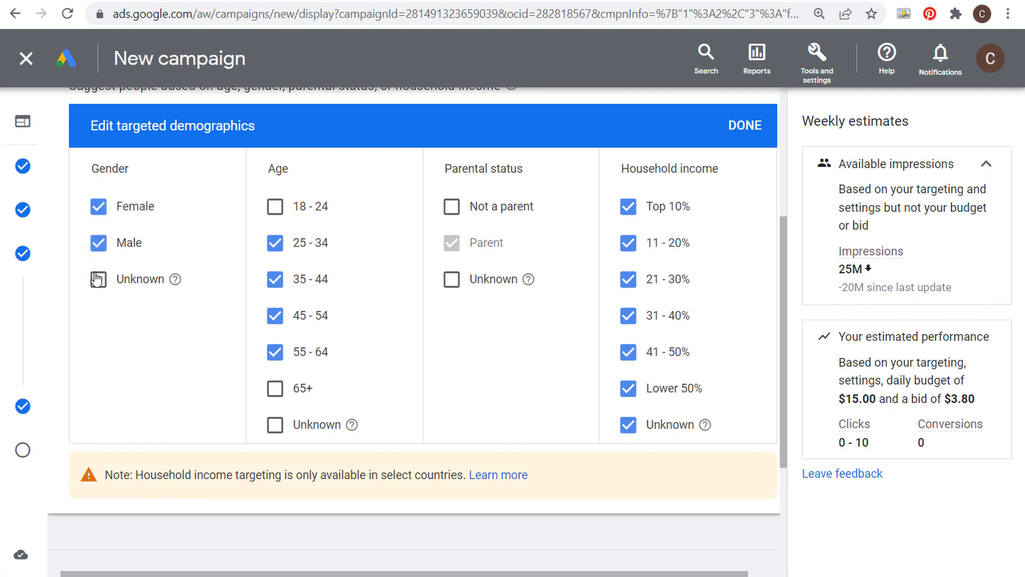
pyautogui.click(97, 280)
pyautogui.click(275, 206)
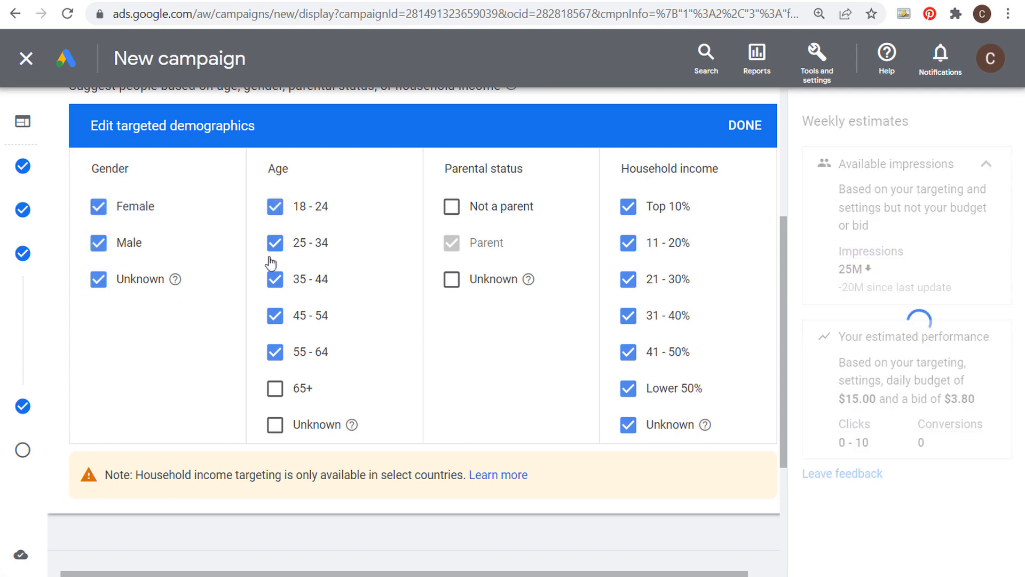
pyautogui.click(275, 388)
pyautogui.click(275, 425)
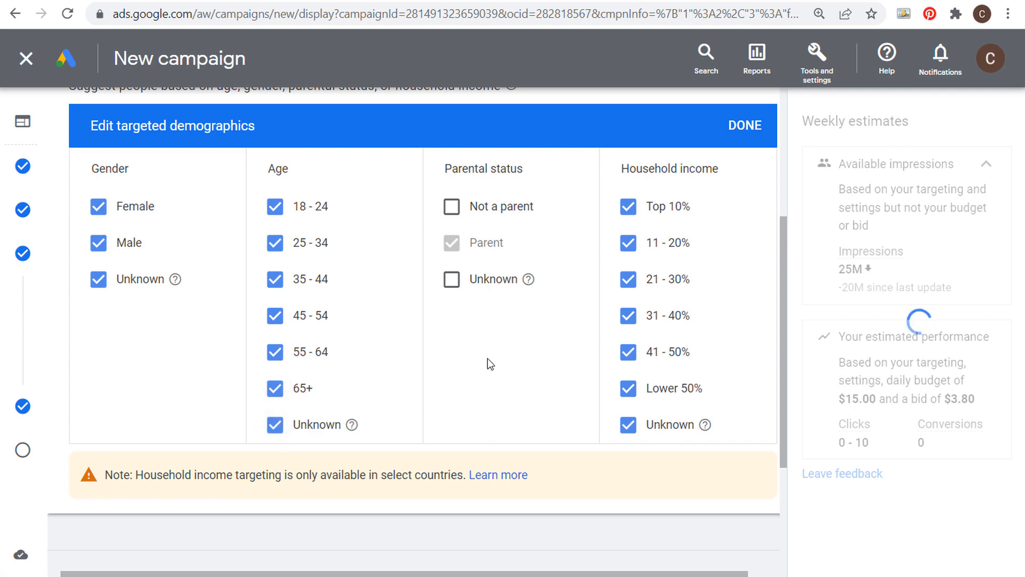
pyautogui.click(452, 206)
pyautogui.click(452, 279)
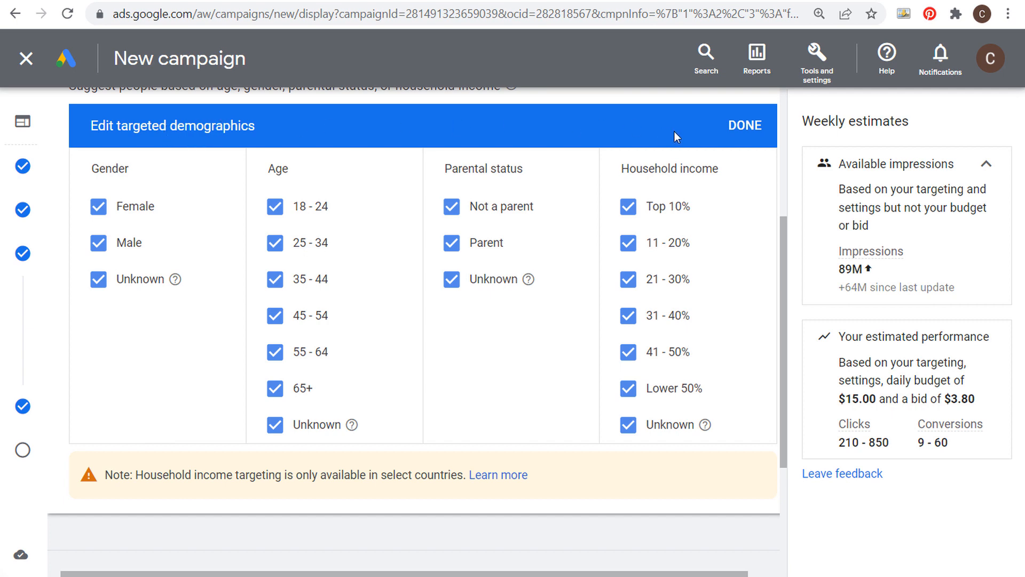
pyautogui.click(739, 125)
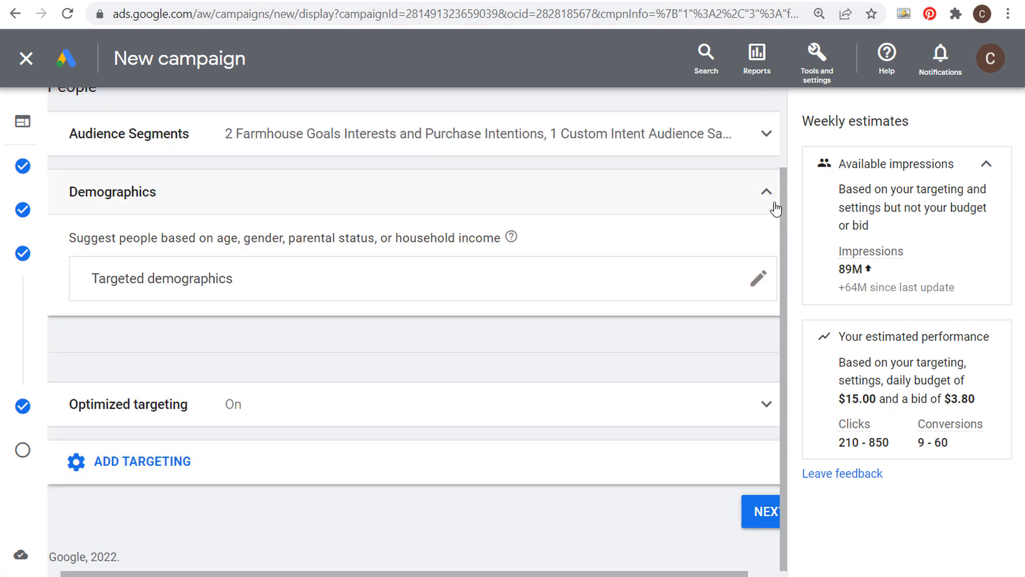
# - Collapse the Demographics section and switch optimized targeting off and back on twice to compare the weekly estimates
pyautogui.click(774, 207)
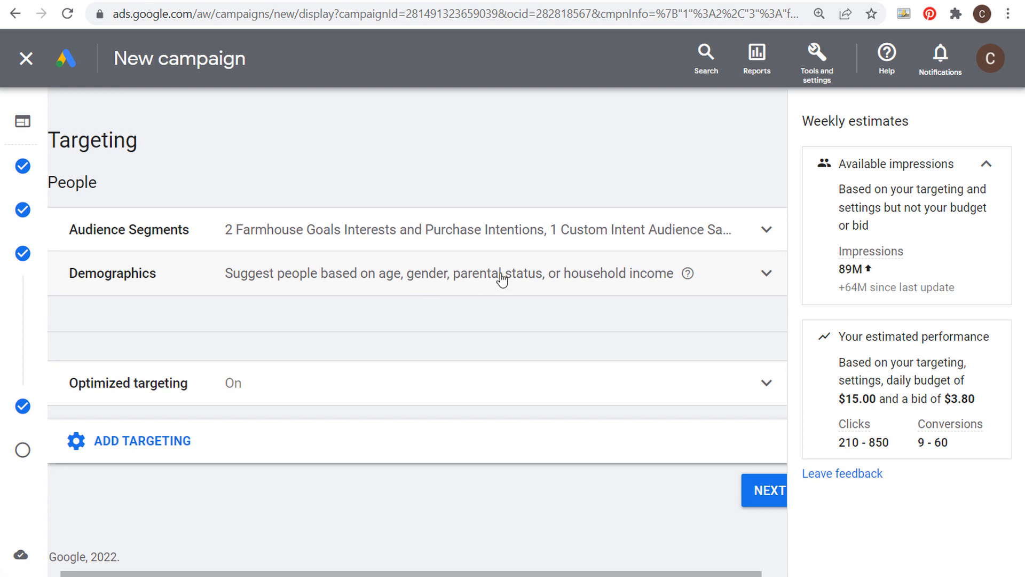
pyautogui.click(766, 383)
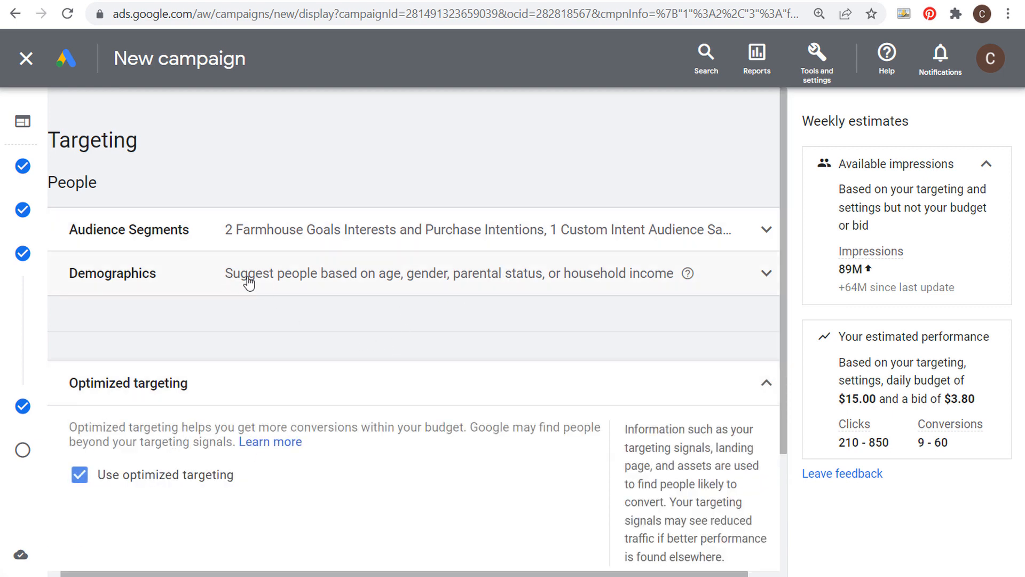
pyautogui.click(79, 474)
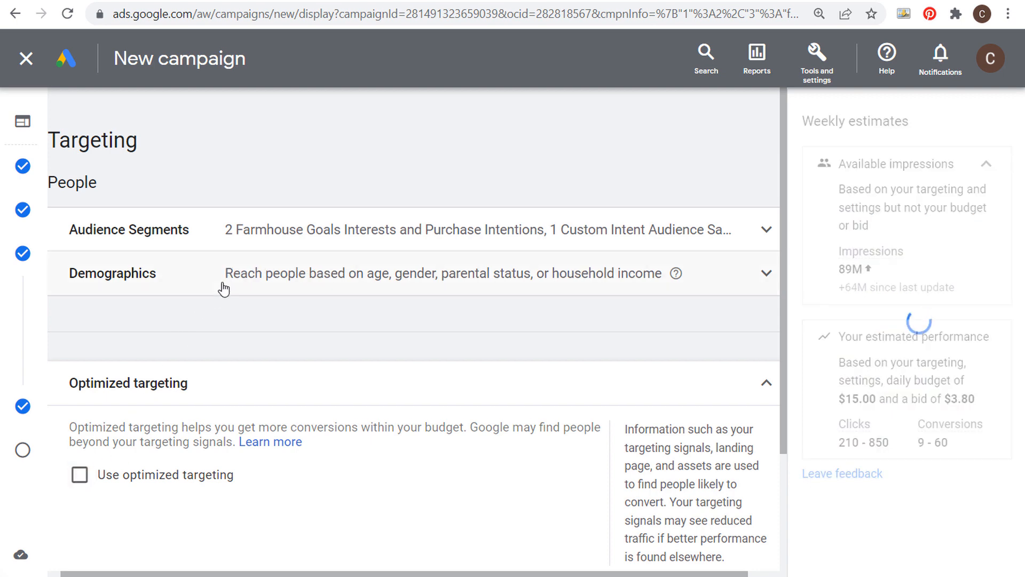
pyautogui.click(80, 478)
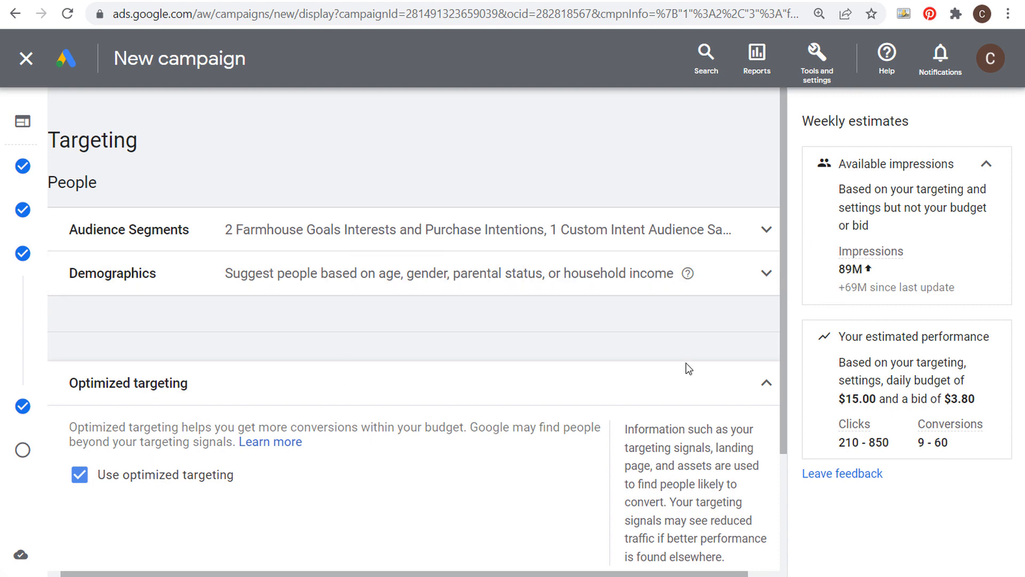
pyautogui.click(80, 477)
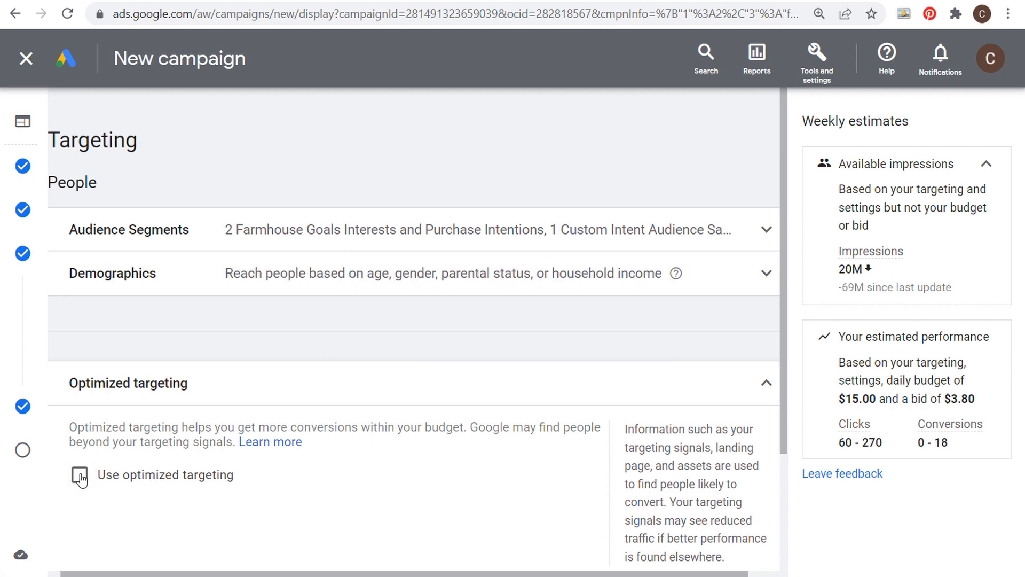
pyautogui.click(81, 477)
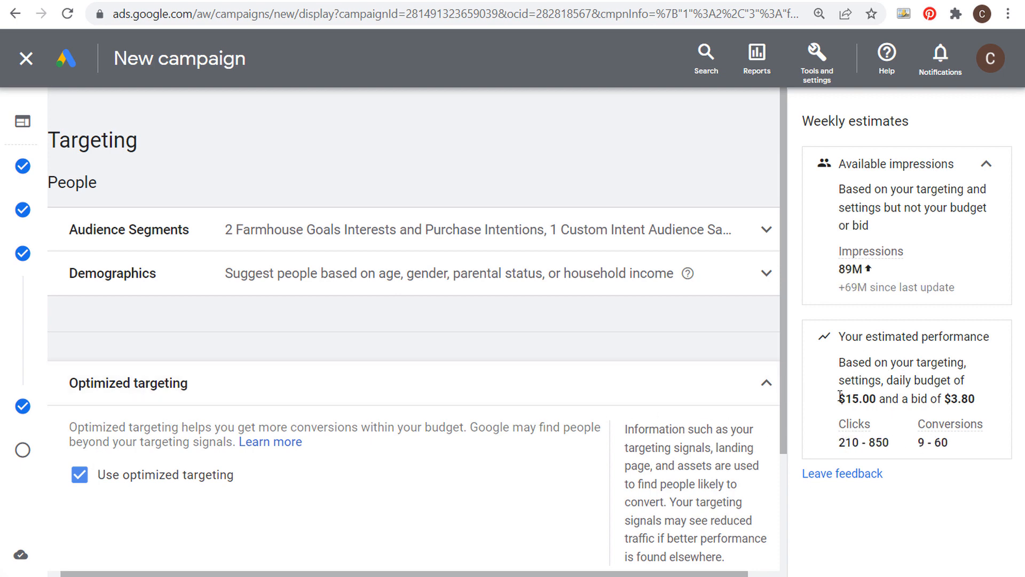
# - Review the daily budget and bid in the estimated performance, and collapse the Optimized targeting section
pyautogui.moveTo(839, 398); pyautogui.dragTo(977, 402)
pyautogui.click(917, 399)
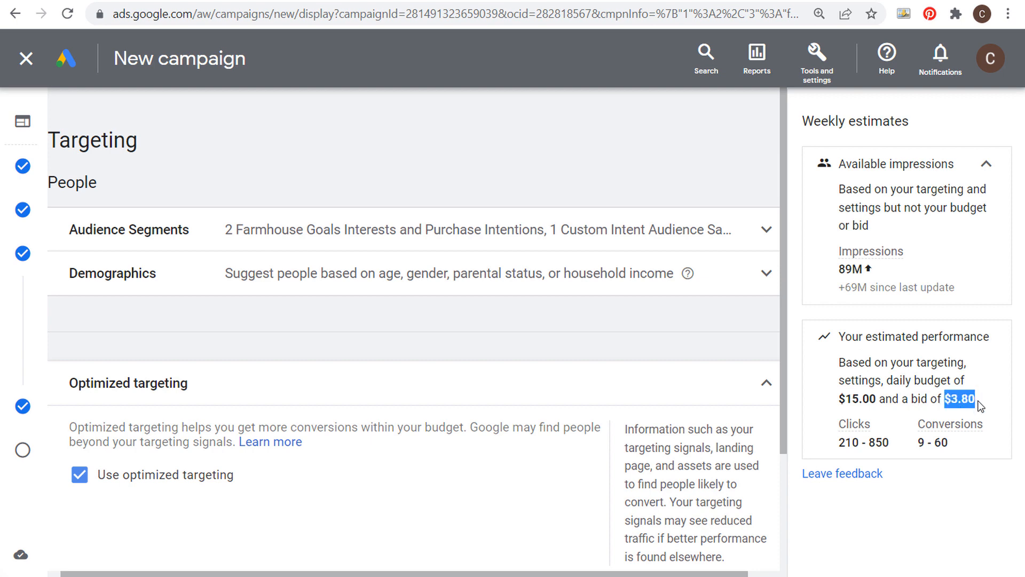
pyautogui.click(956, 404)
pyautogui.click(767, 384)
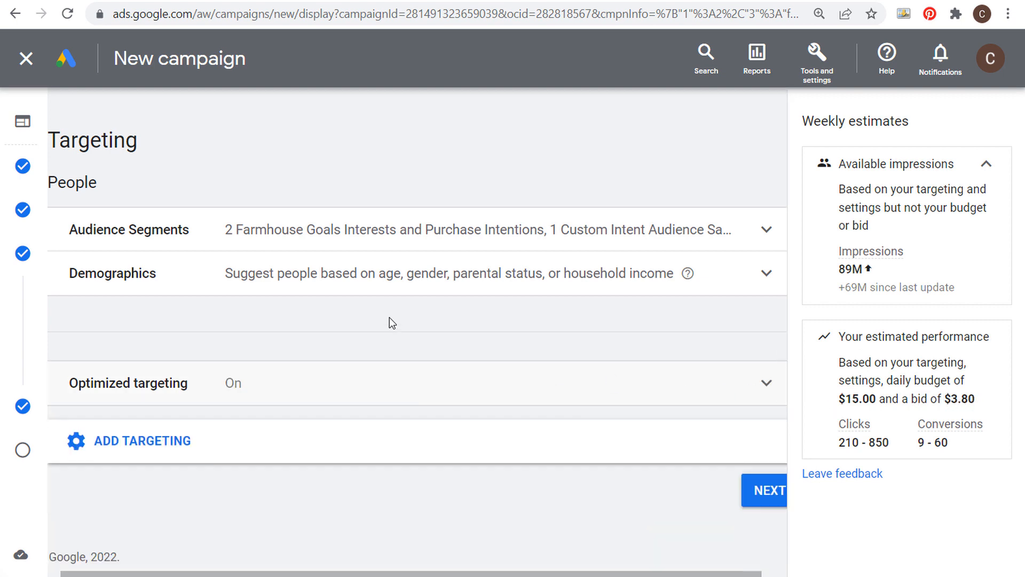
# - Add keyword targeting to the campaign and enter the keywords farmhouse decor and farmhouse furniture on separate lines
pyautogui.click(161, 440)
pyautogui.scroll(-2, 297, 407)
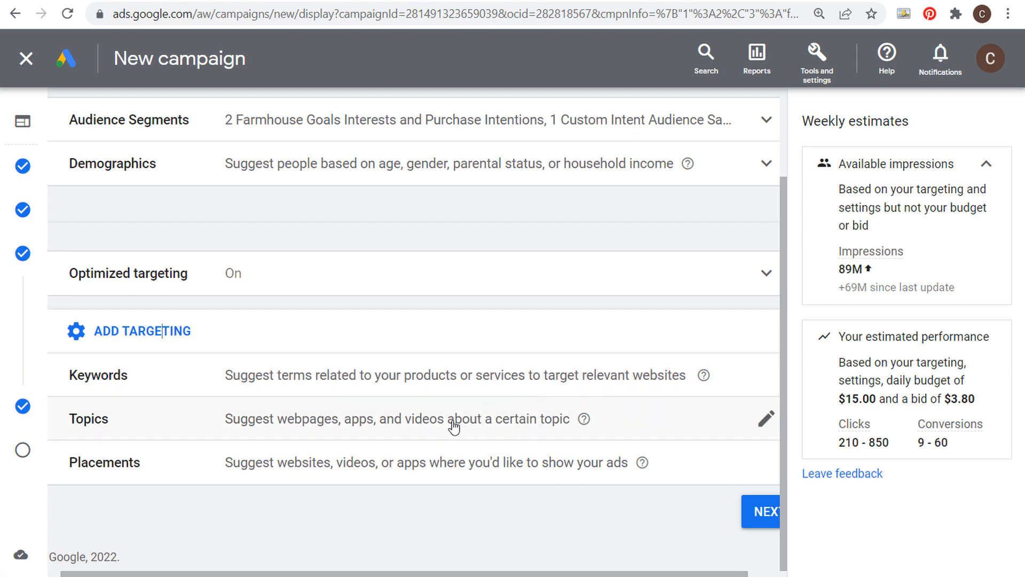
pyautogui.click(636, 378)
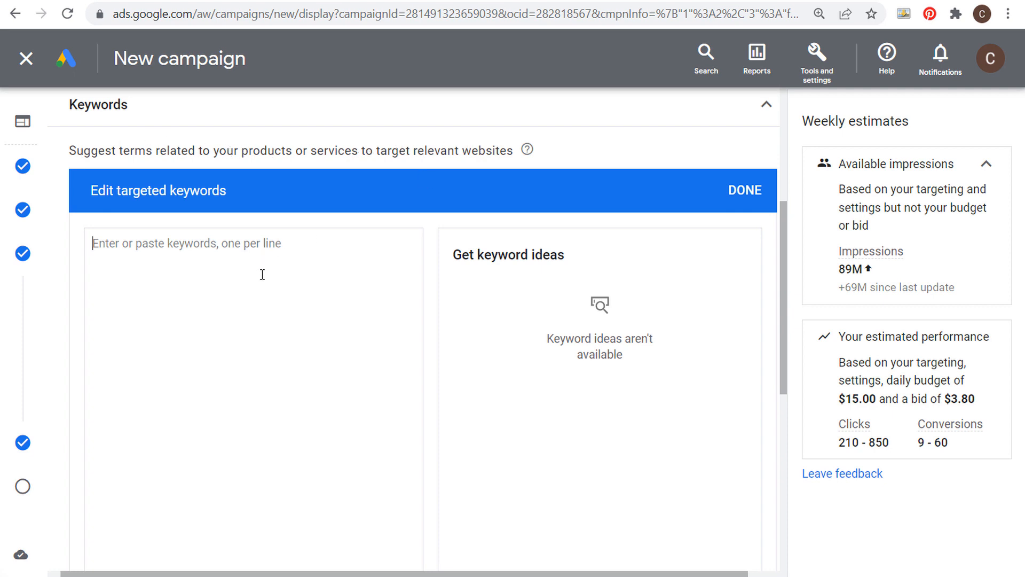
pyautogui.write('farmhouse decor')
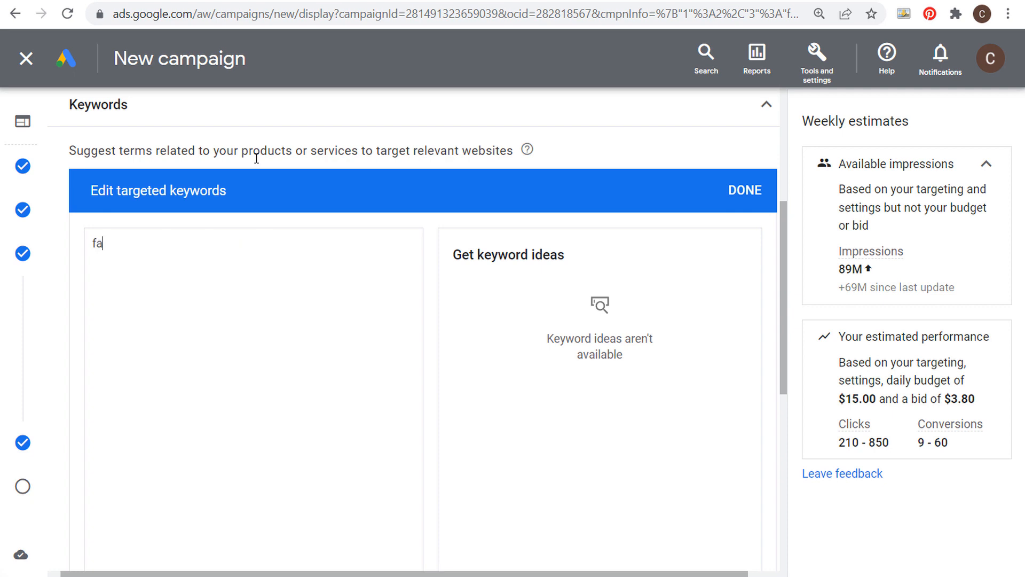
pyautogui.press('Return')
pyautogui.write('far')
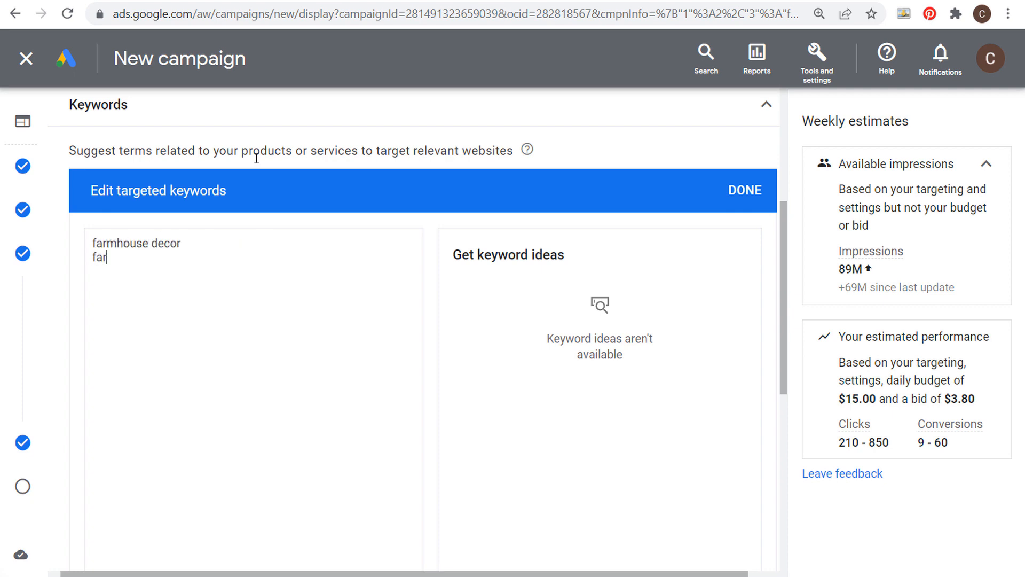
pyautogui.write('mhouse furnitu')
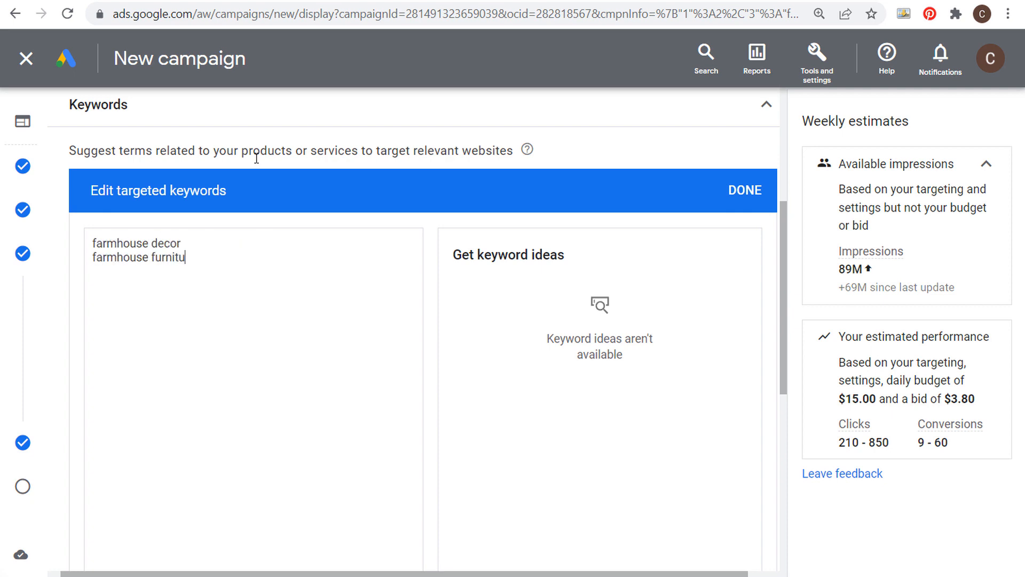
pyautogui.write('re')
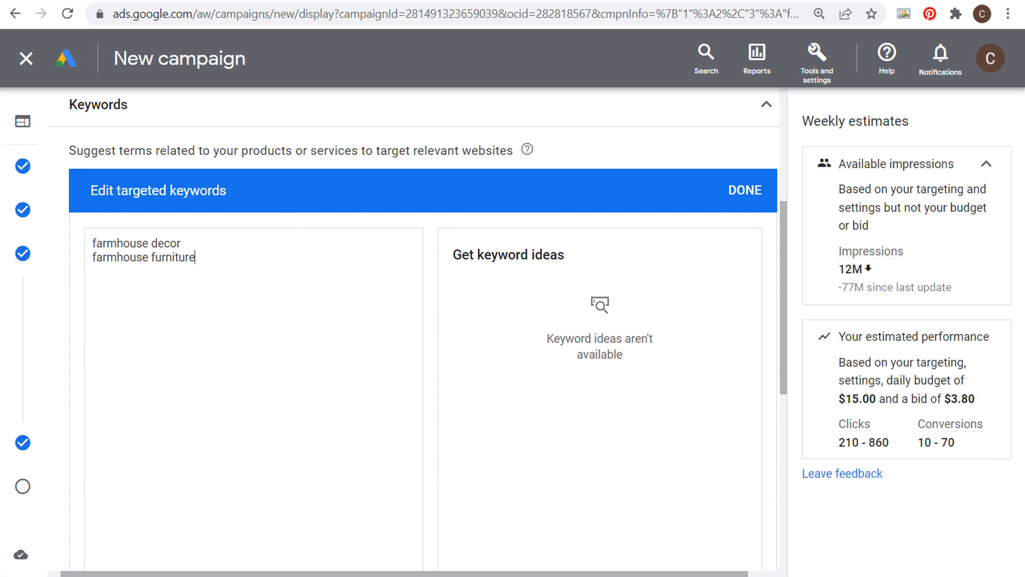
# - Add the keywords auto parts and floor jacks, checking the list against the farmhouse decorations article on farmhousegoals.com
pyautogui.click(124, 1)
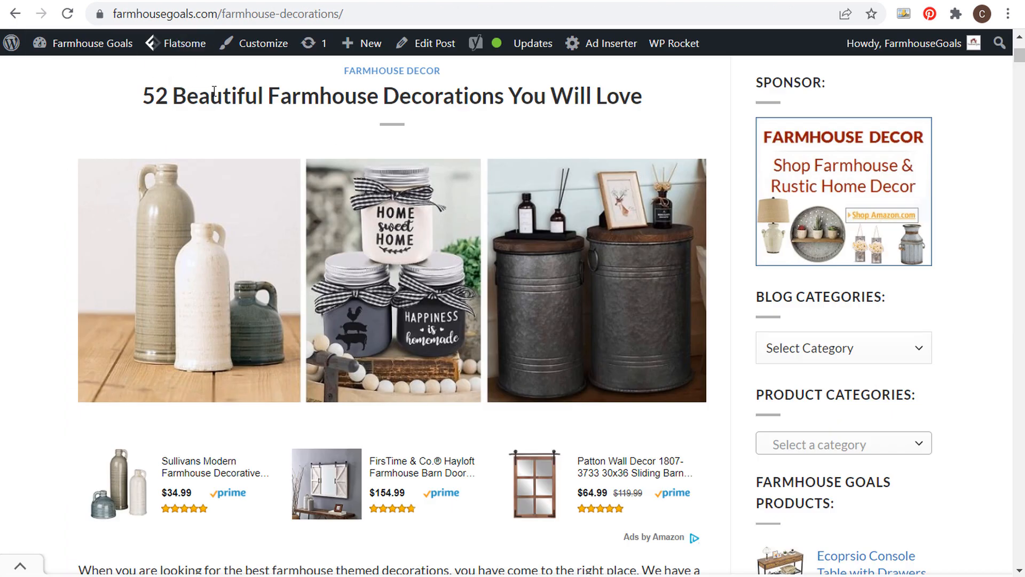
pyautogui.click(85, 1)
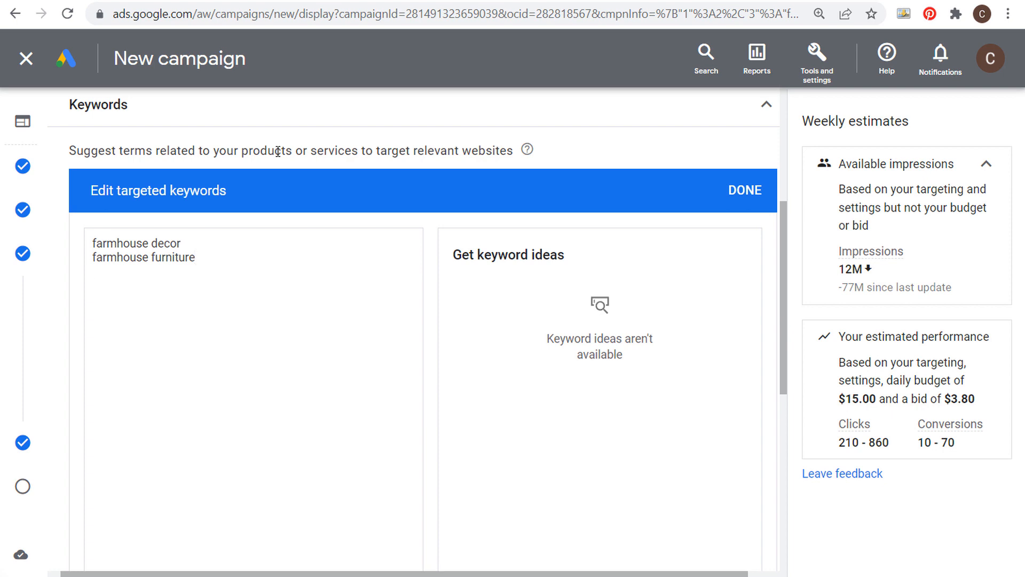
pyautogui.write('uto parts floor jacks')
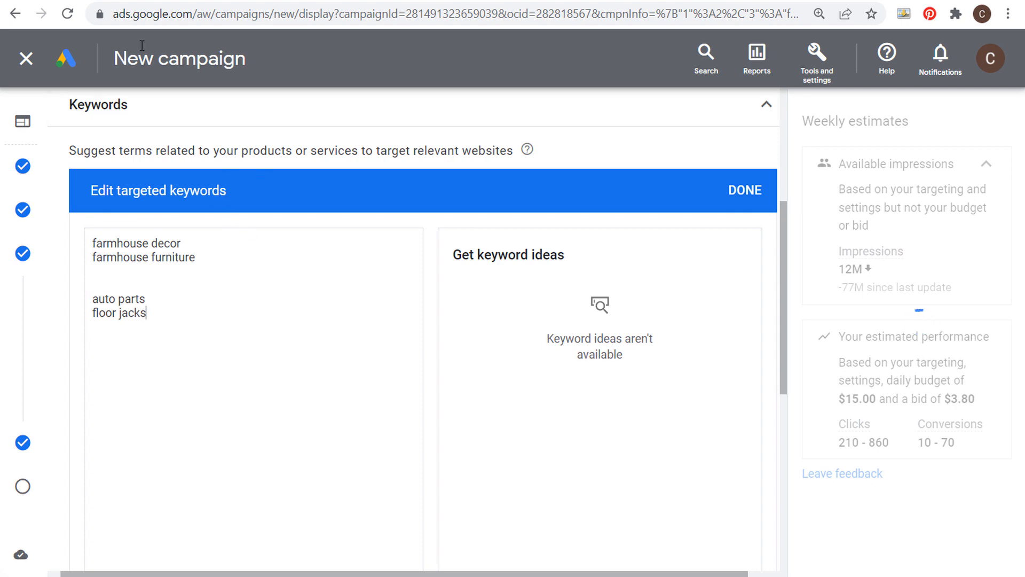
pyautogui.click(136, 5)
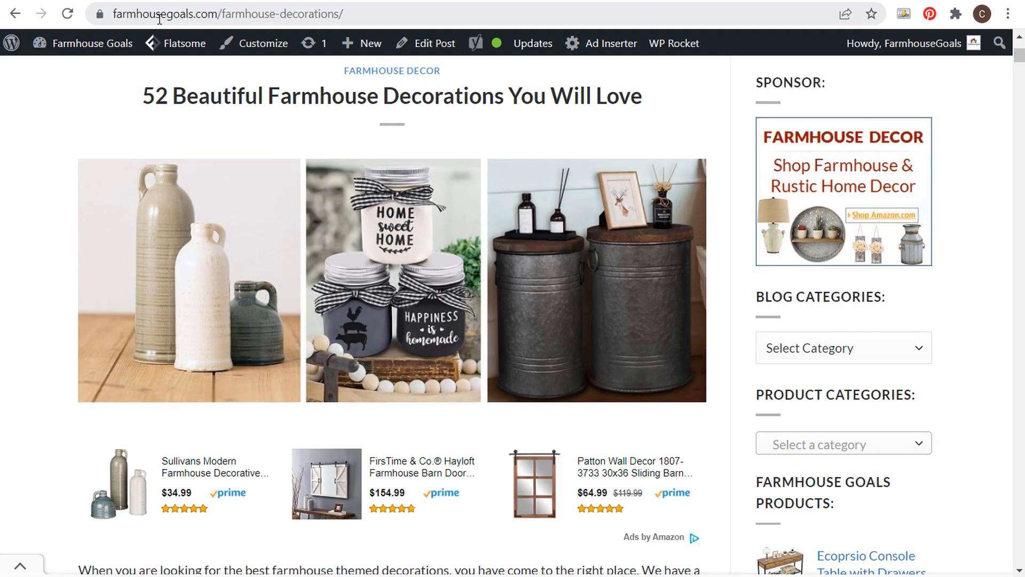
pyautogui.hotkey('ctrl', 'Tab')
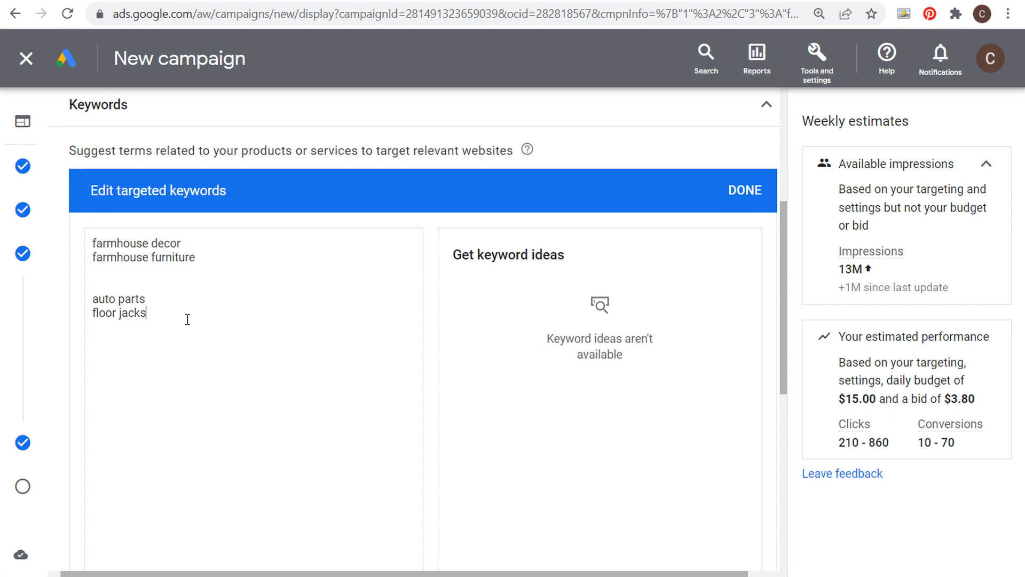
# - Delete all the entered keywords and finish editing the targeted keywords
pyautogui.moveTo(188, 320); pyautogui.dragTo(154, 246)
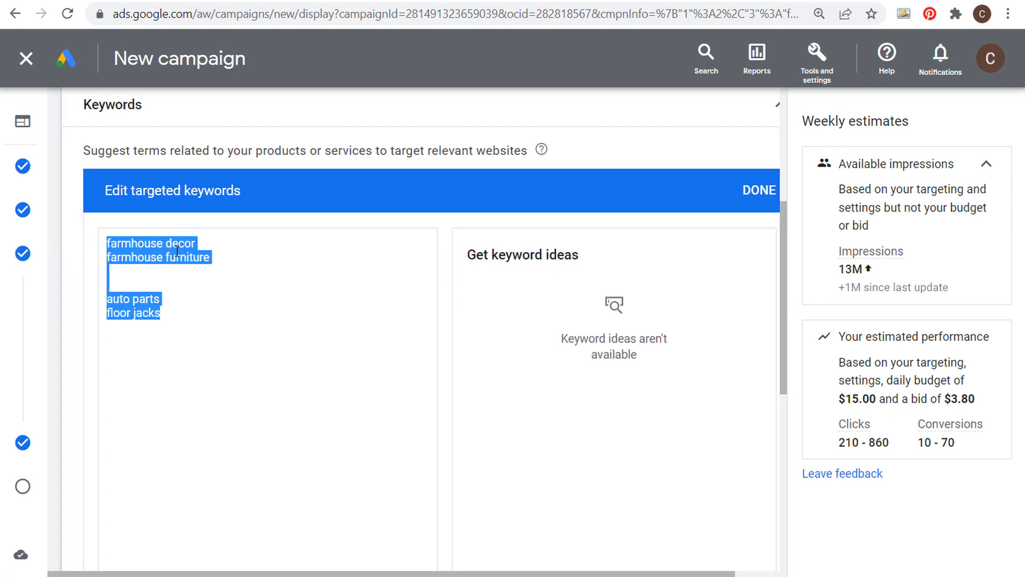
pyautogui.press('BackSpace')
pyautogui.click(755, 194)
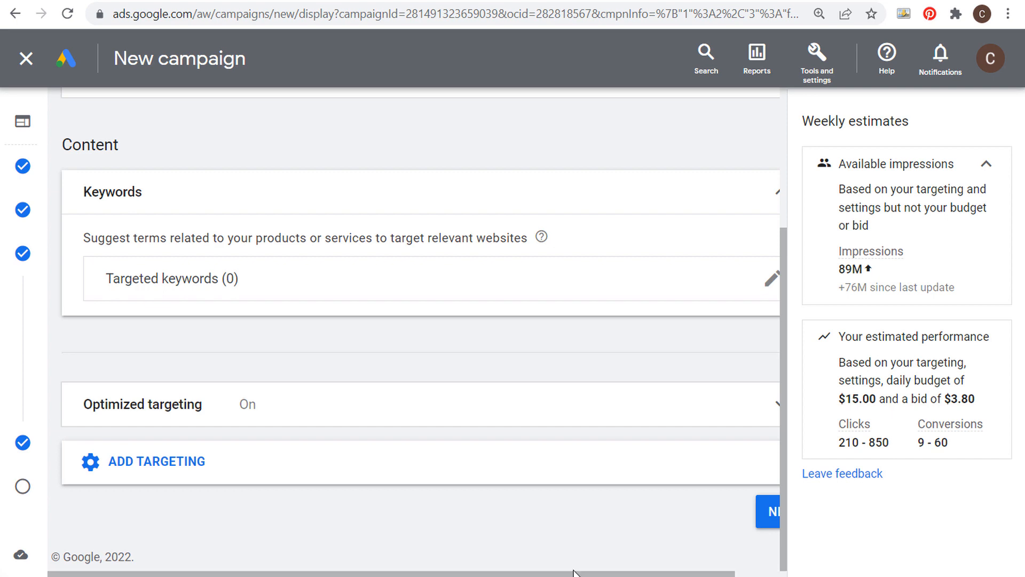
# - Read the keyword targeting description, reopen the targeted keywords and enter farmhouse decor and farmhouse bedding
pyautogui.moveTo(574, 573); pyautogui.dragTo(579, 570)
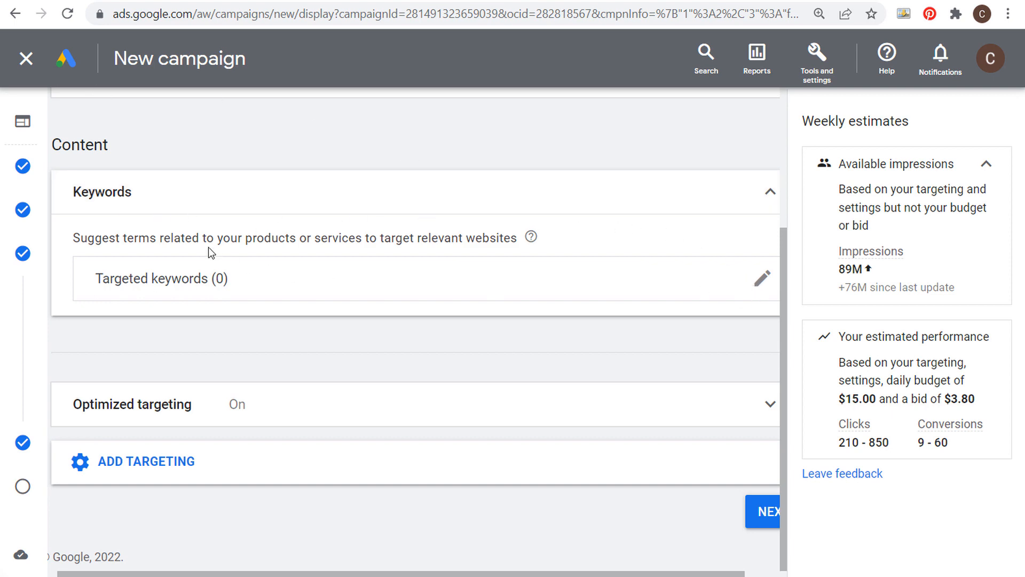
pyautogui.moveTo(138, 238); pyautogui.dragTo(224, 239)
pyautogui.click(279, 240)
pyautogui.click(412, 239)
pyautogui.click(758, 278)
pyautogui.write('farmhouse decor')
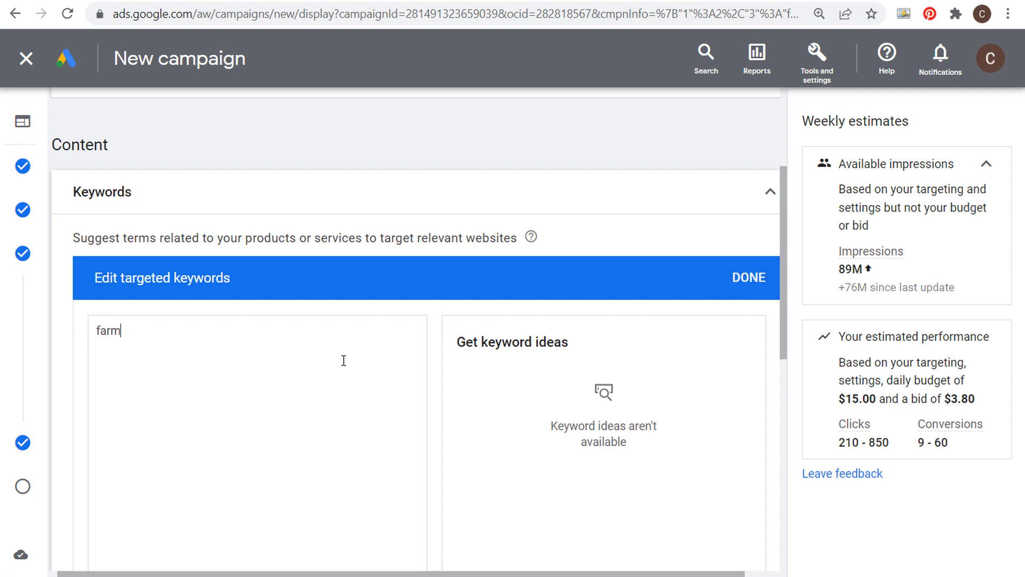
pyautogui.press('Return')
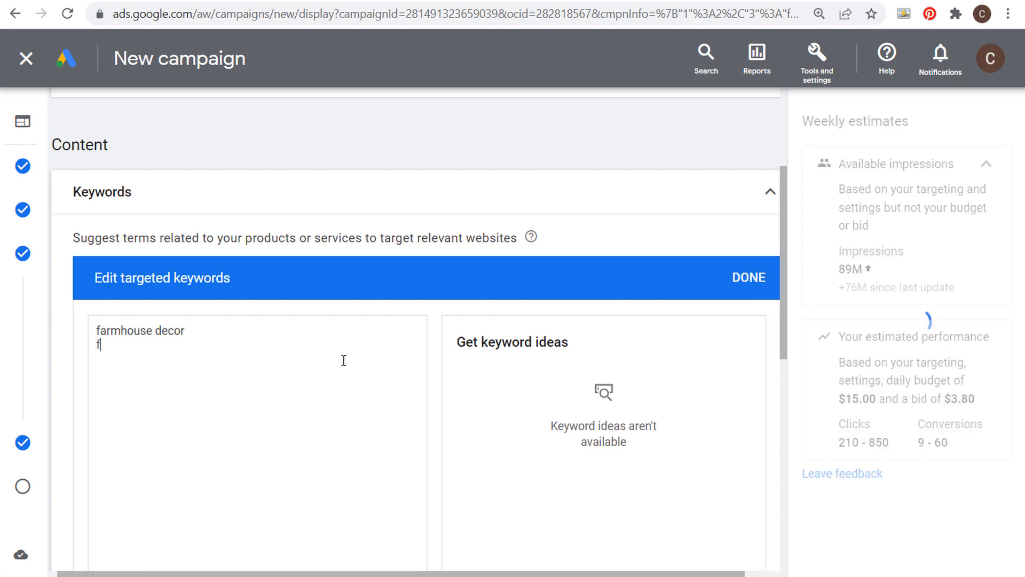
pyautogui.write('farmhouse bedding')
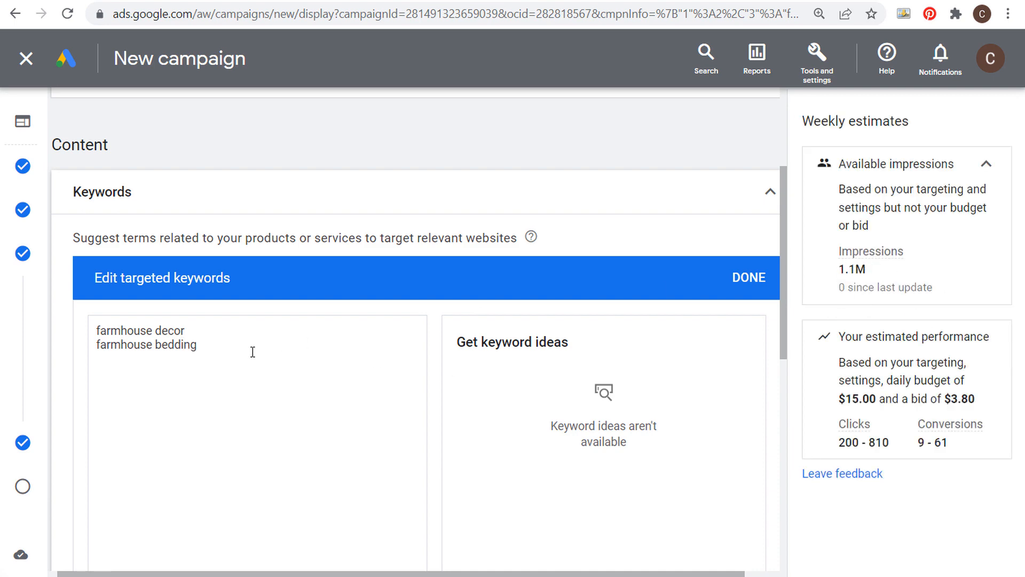
# - Check the available impressions estimate, clear both farmhouse keywords and close the keyword targeting
pyautogui.moveTo(97, 352); pyautogui.dragTo(1, 329)
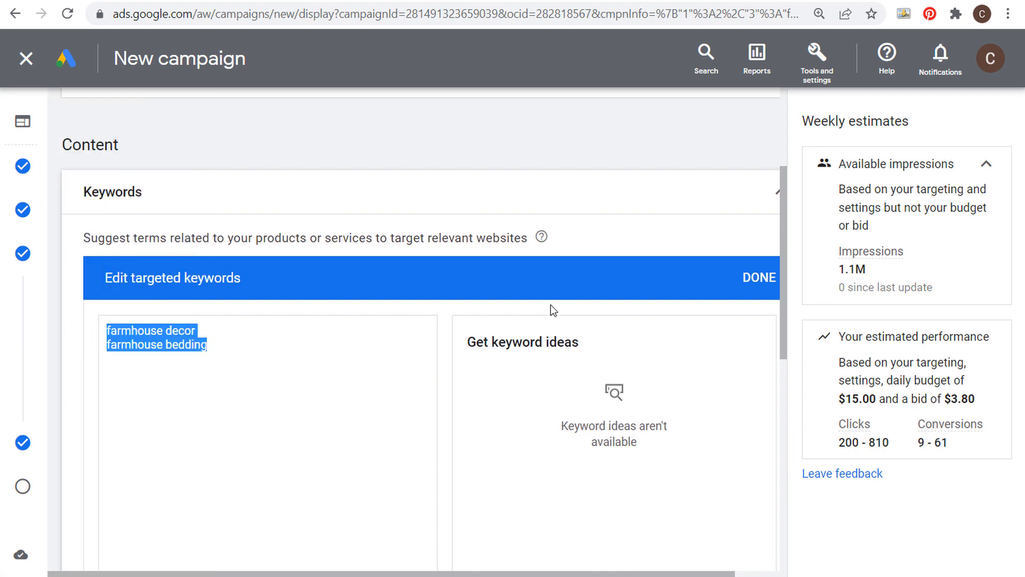
pyautogui.moveTo(862, 255)
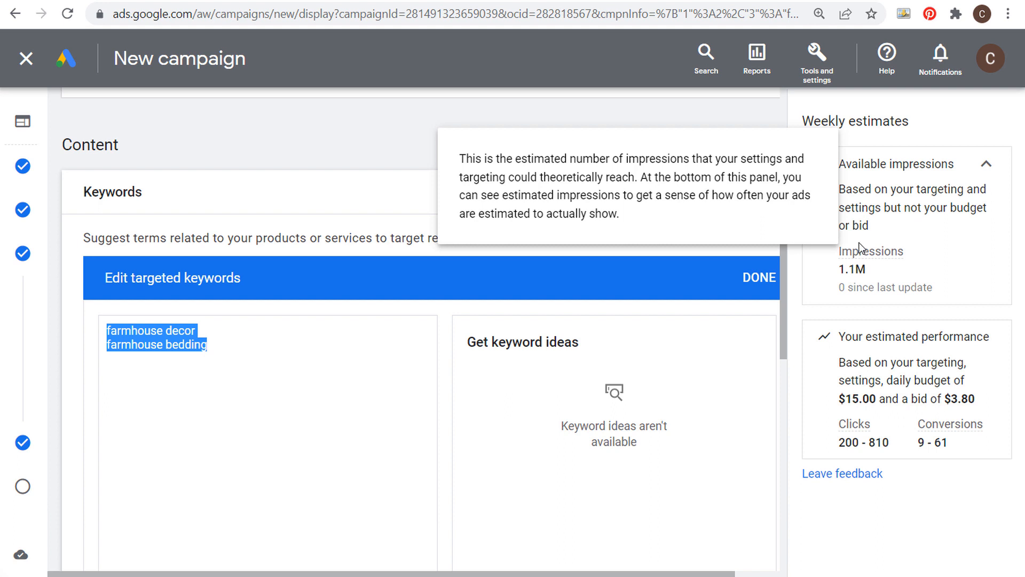
pyautogui.press('Delete')
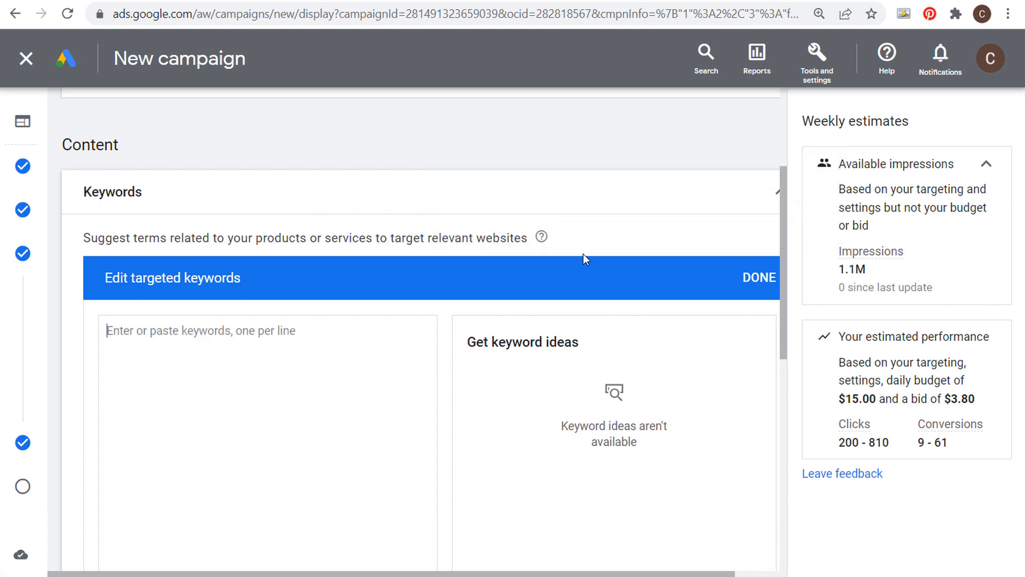
pyautogui.click(756, 276)
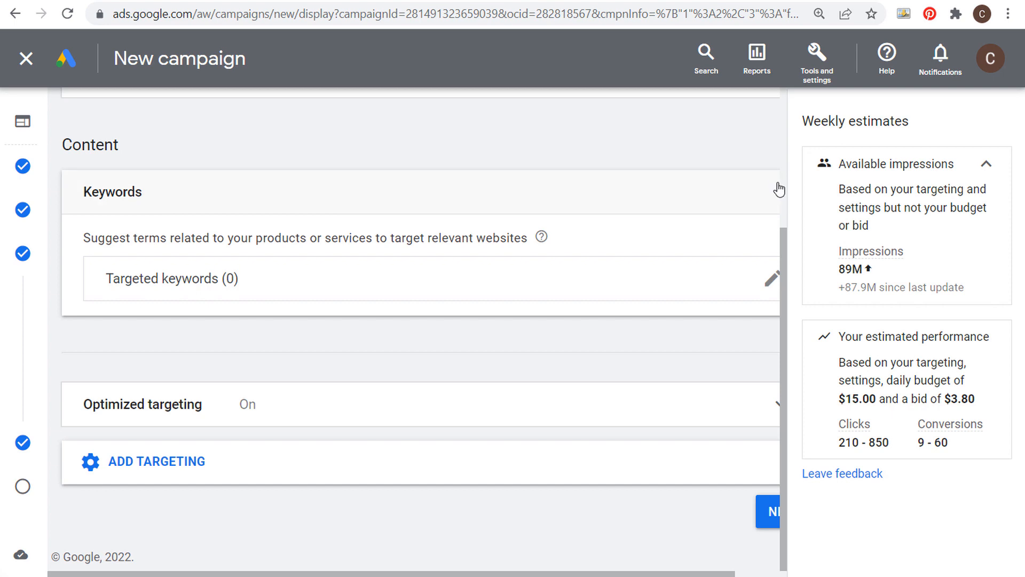
pyautogui.click(776, 192)
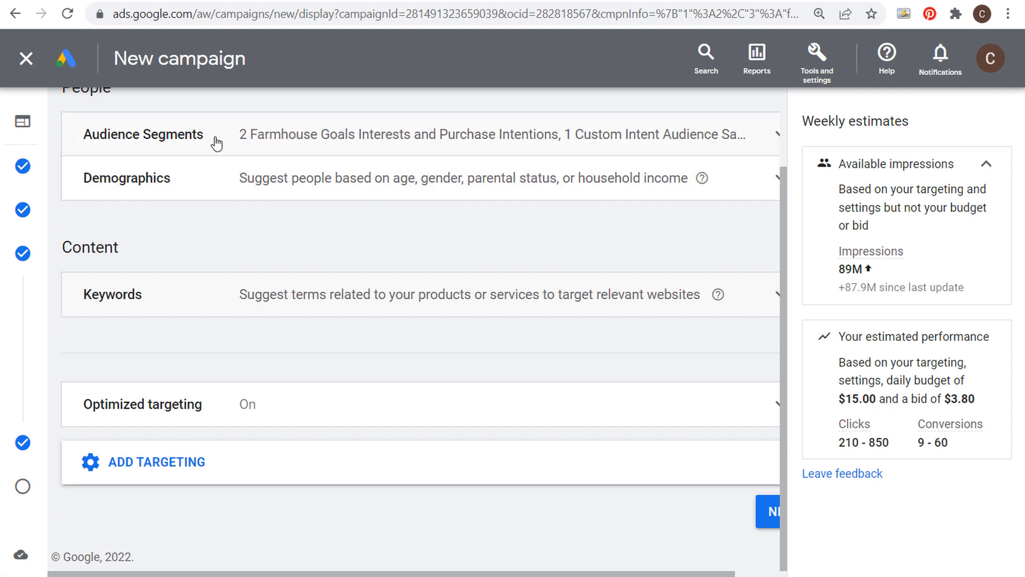
# - Review the targeted custom audience segments and the available audience categories, leaving the selection as it is
pyautogui.click(270, 140)
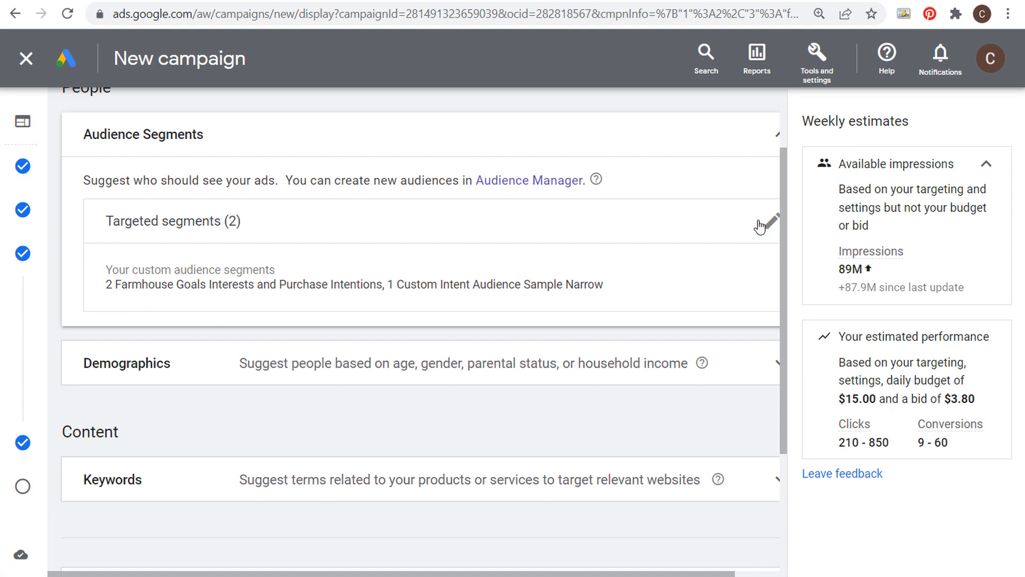
pyautogui.moveTo(608, 285); pyautogui.dragTo(402, 289)
pyautogui.click(596, 288)
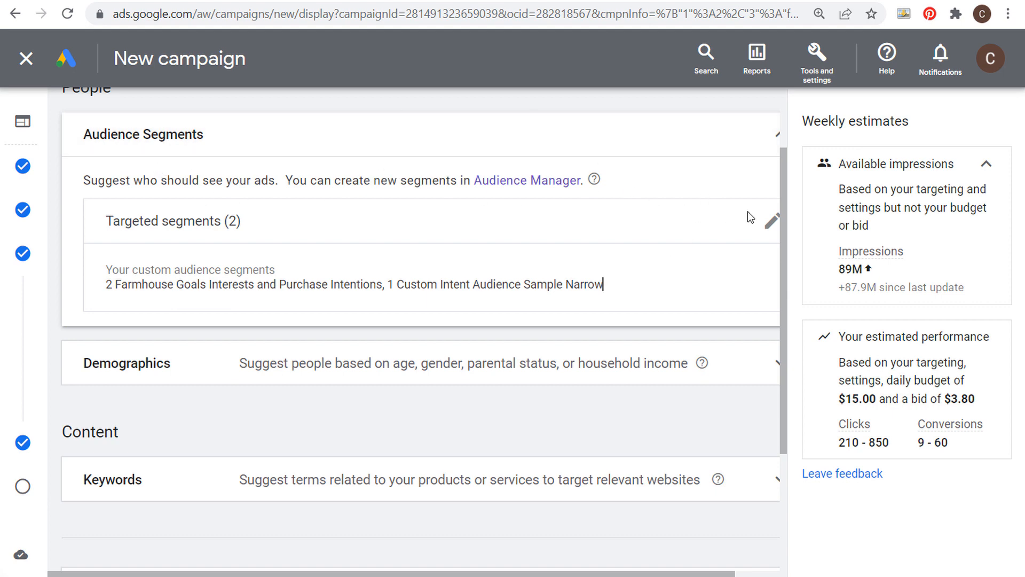
pyautogui.click(763, 233)
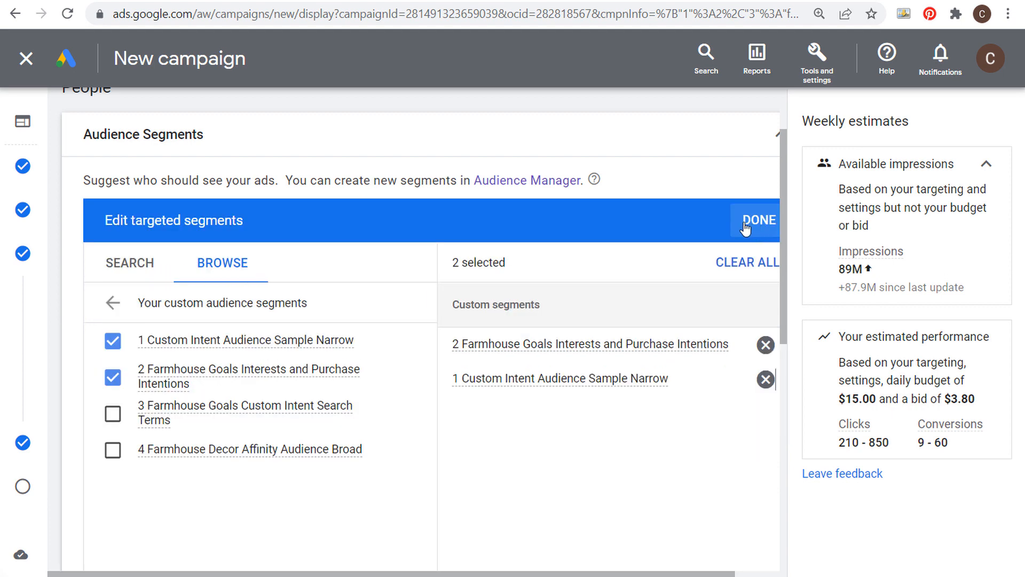
pyautogui.click(116, 303)
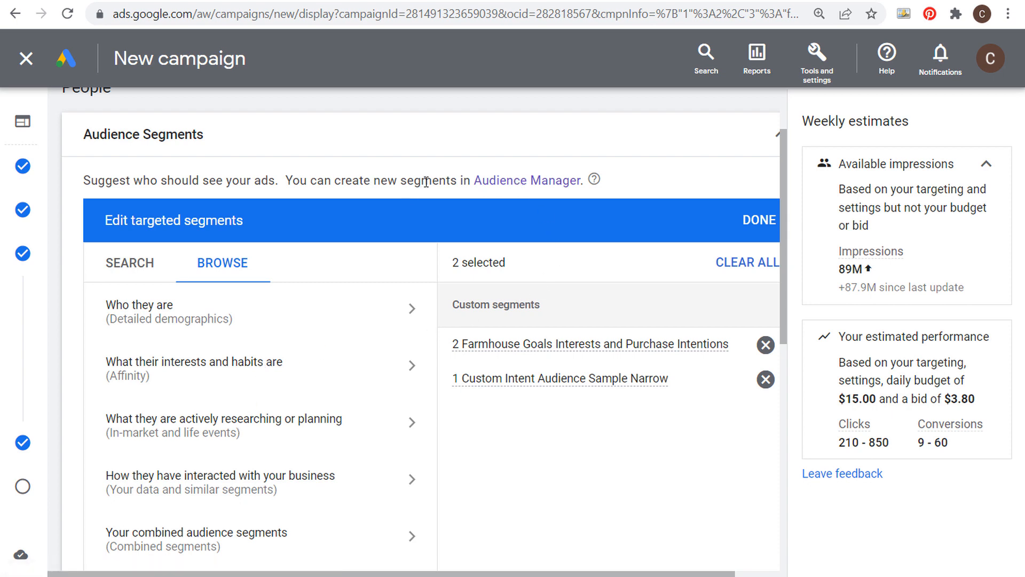
pyautogui.click(759, 220)
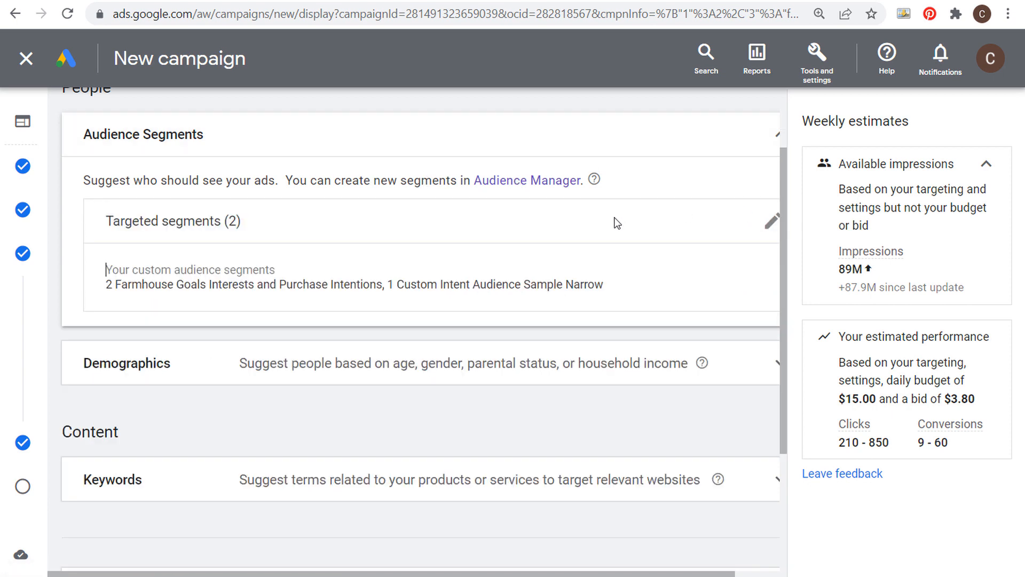
# - Collapse the audience segments, add topic targeting to the ad group and select the Home & Garden topic
pyautogui.click(778, 140)
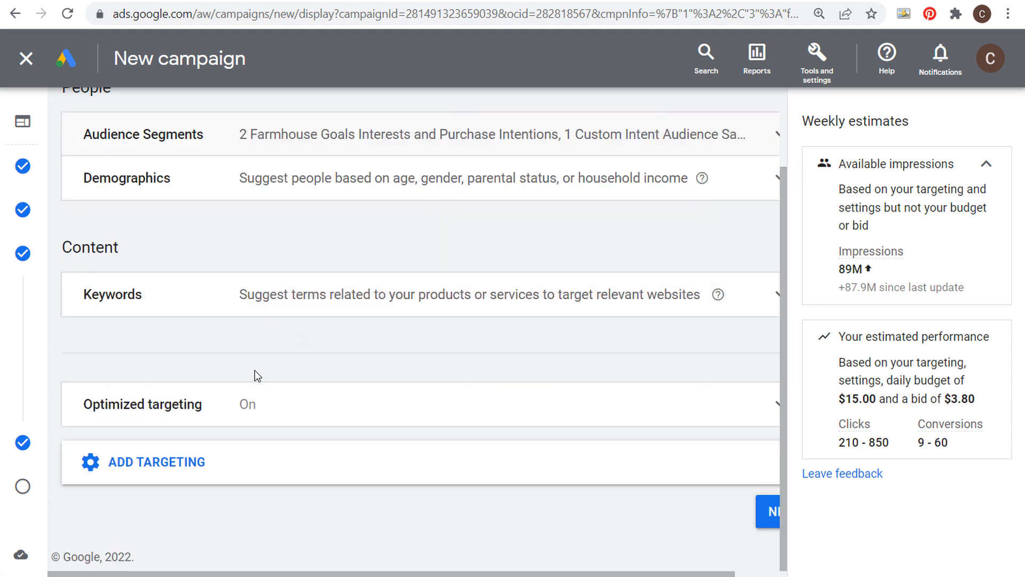
pyautogui.click(207, 472)
pyautogui.scroll(-2, 294, 495)
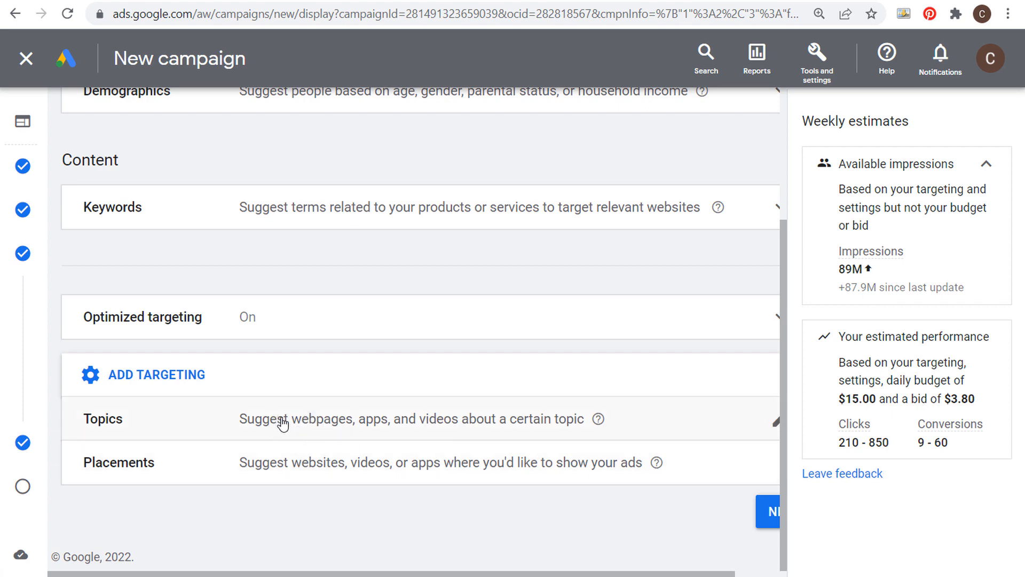
pyautogui.click(497, 421)
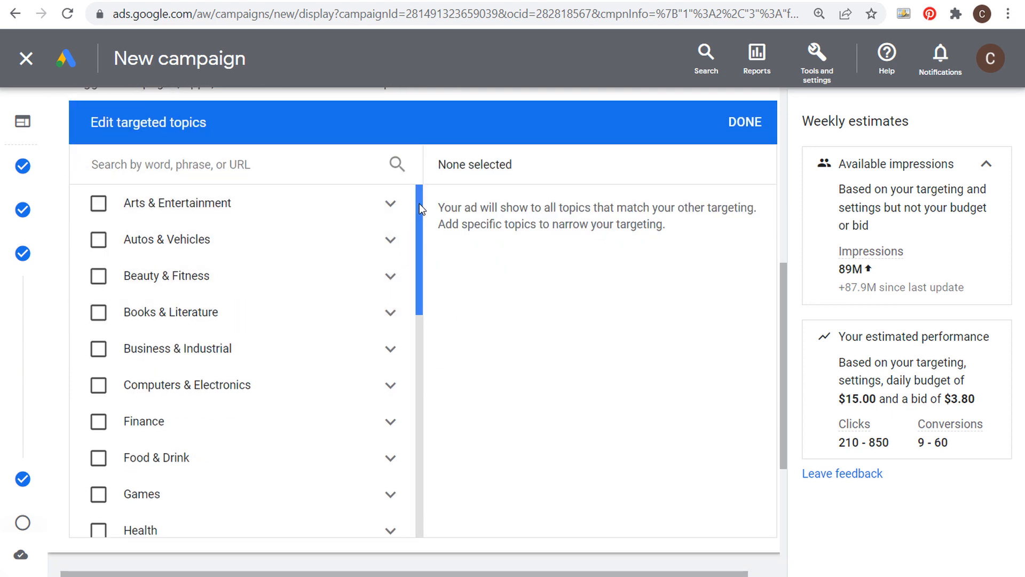
pyautogui.moveTo(420, 207); pyautogui.dragTo(431, 336)
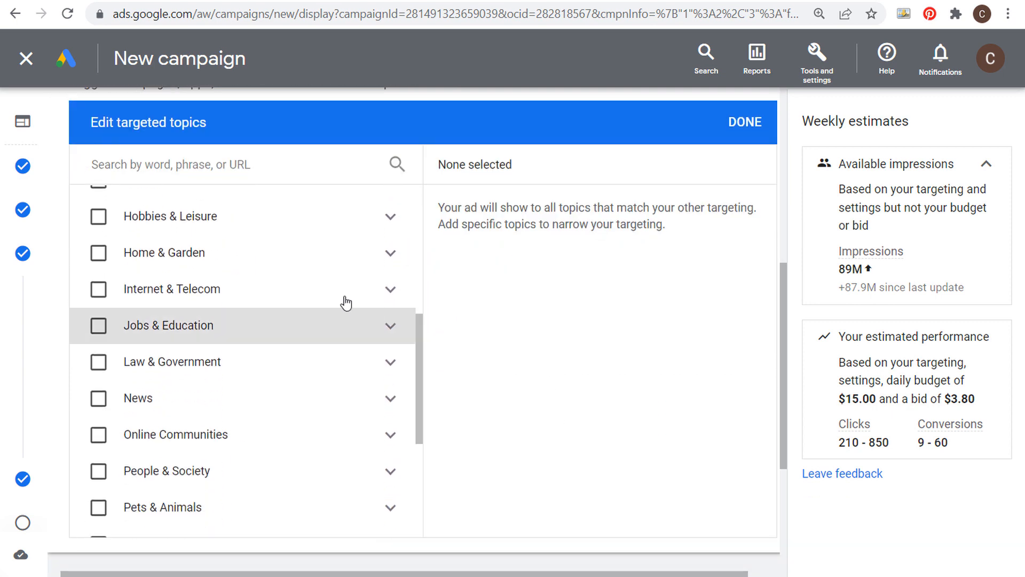
pyautogui.click(98, 253)
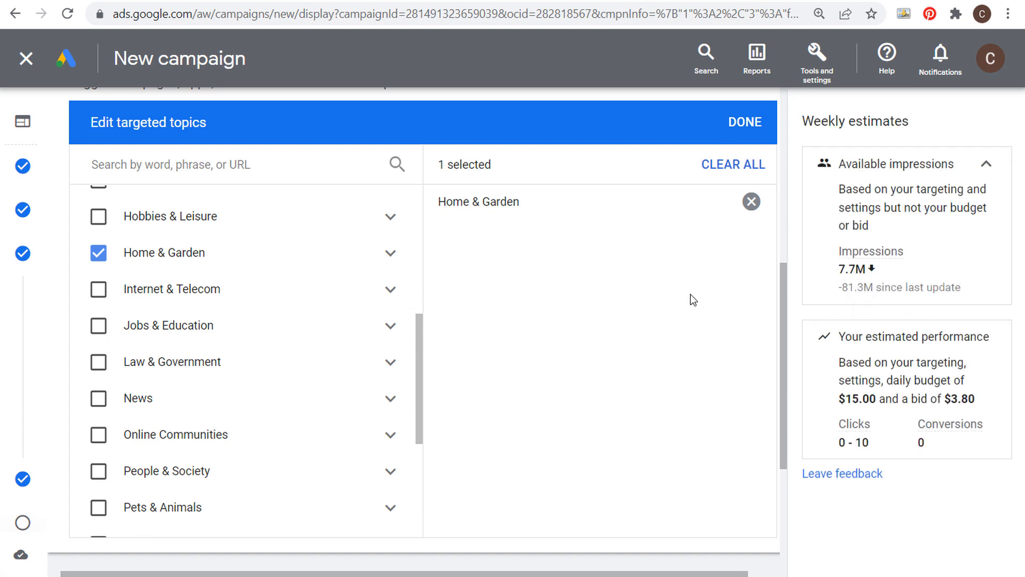
# - Review the topic targeting, remove the Home & Garden topic and finish editing the targeted topics
pyautogui.scroll(2, 565, 282)
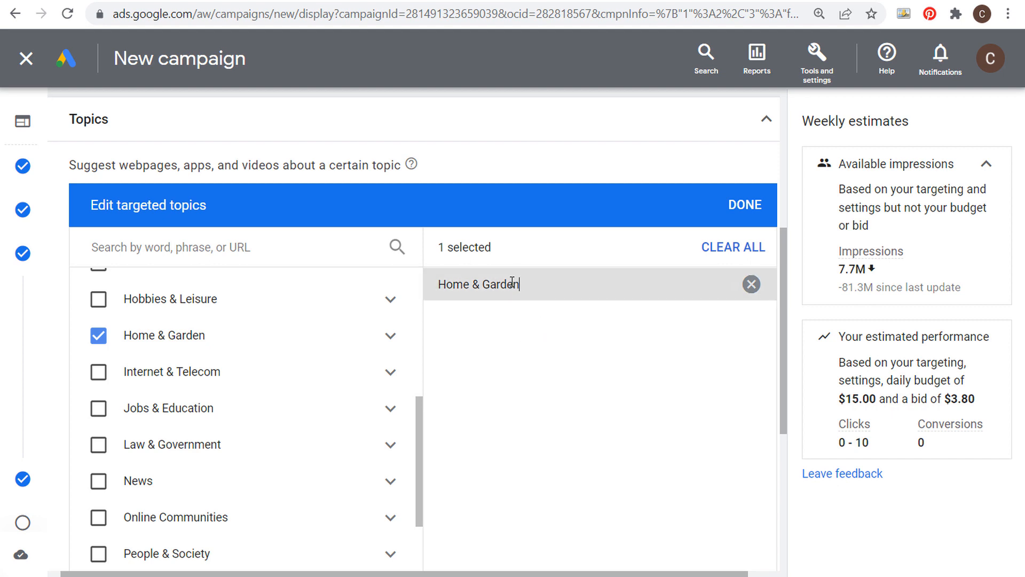
pyautogui.scroll(2, 513, 282)
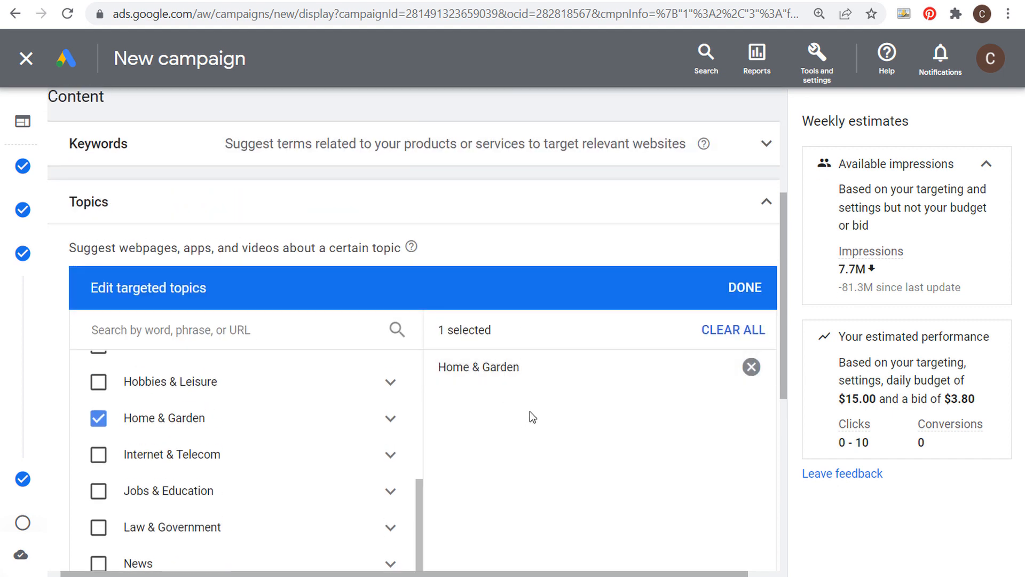
pyautogui.scroll(-5, 531, 419)
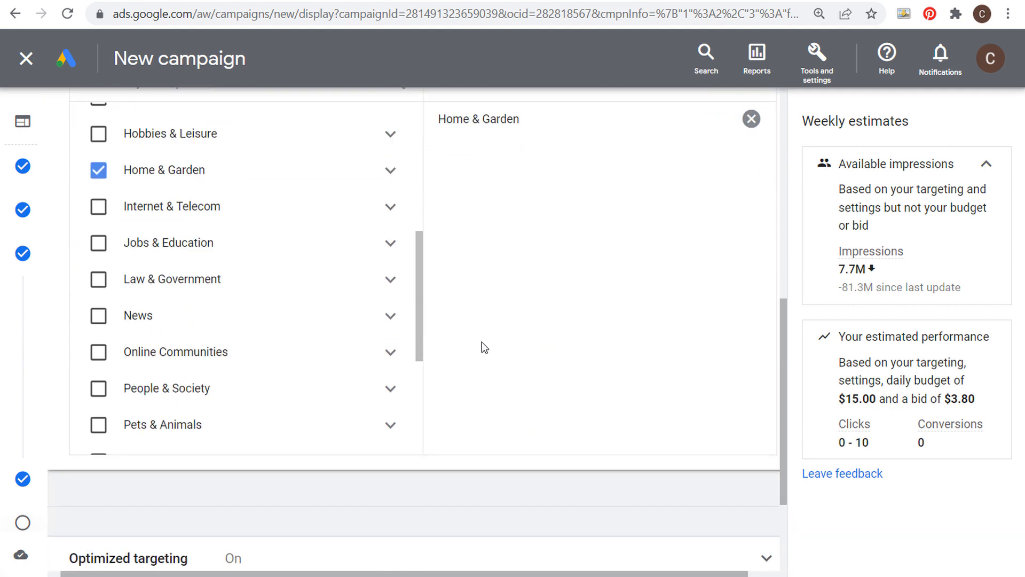
pyautogui.scroll(2, 533, 350)
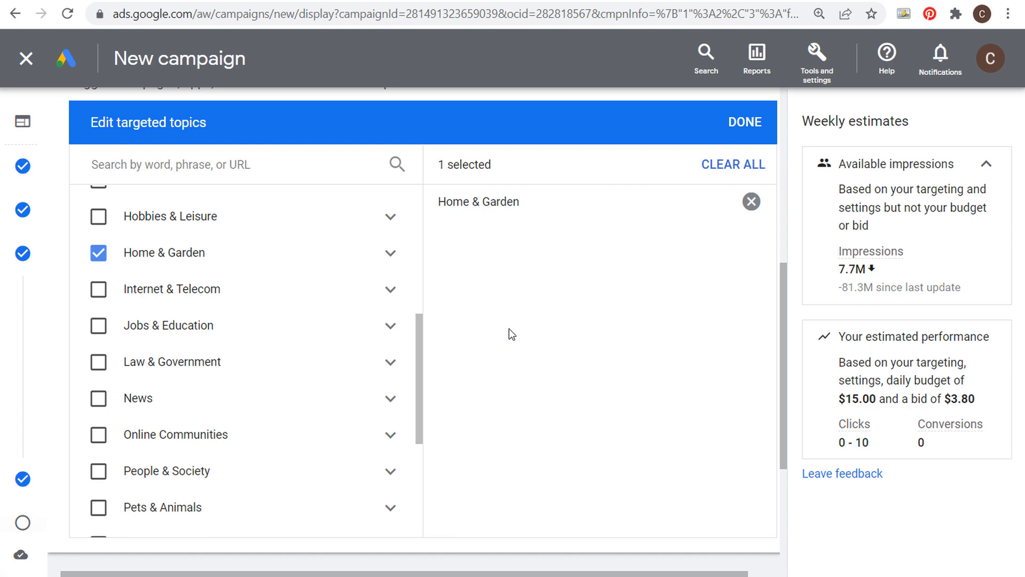
pyautogui.click(751, 202)
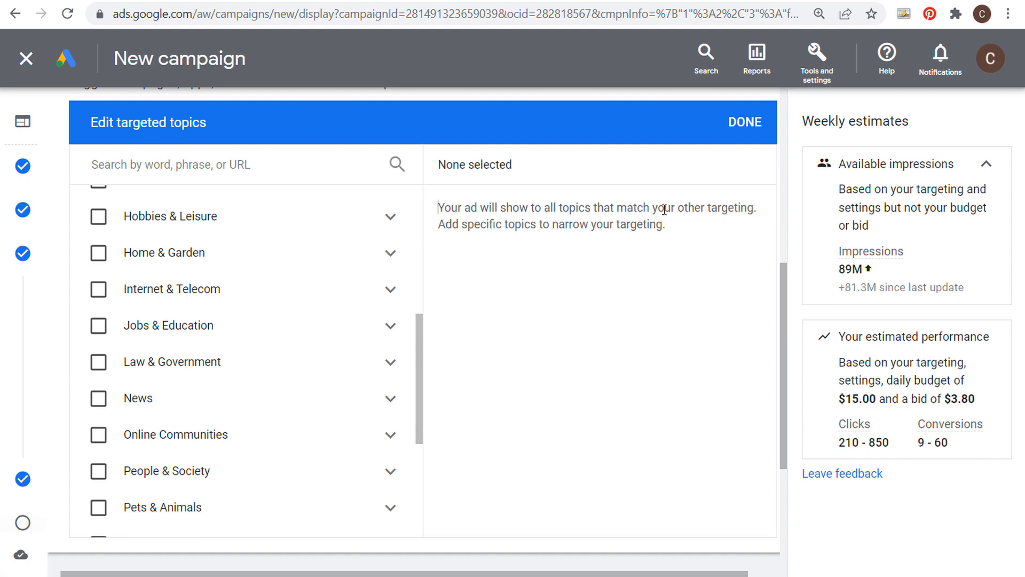
pyautogui.click(737, 130)
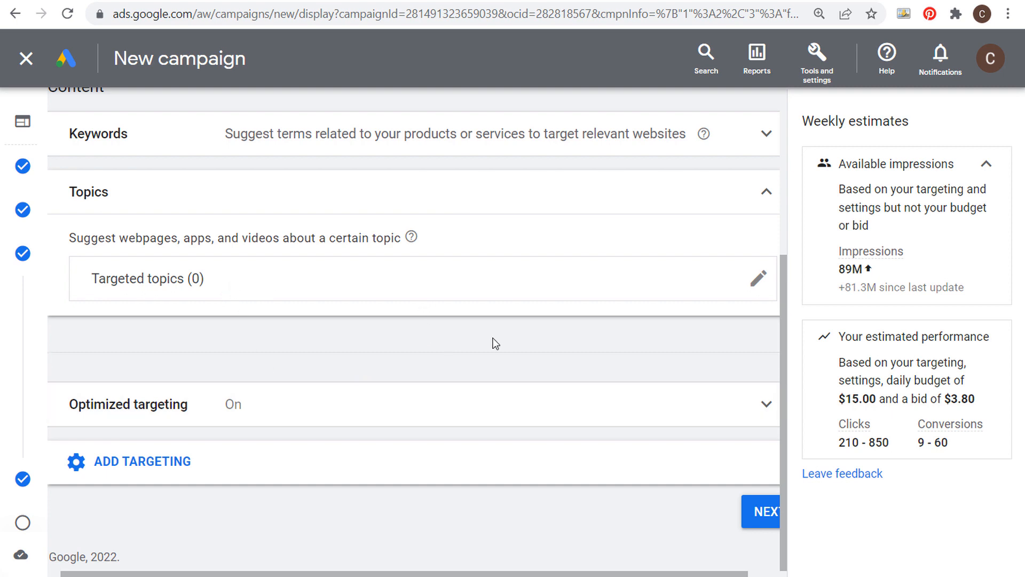
# - Add placement targeting and search the available placements for golf
pyautogui.click(225, 459)
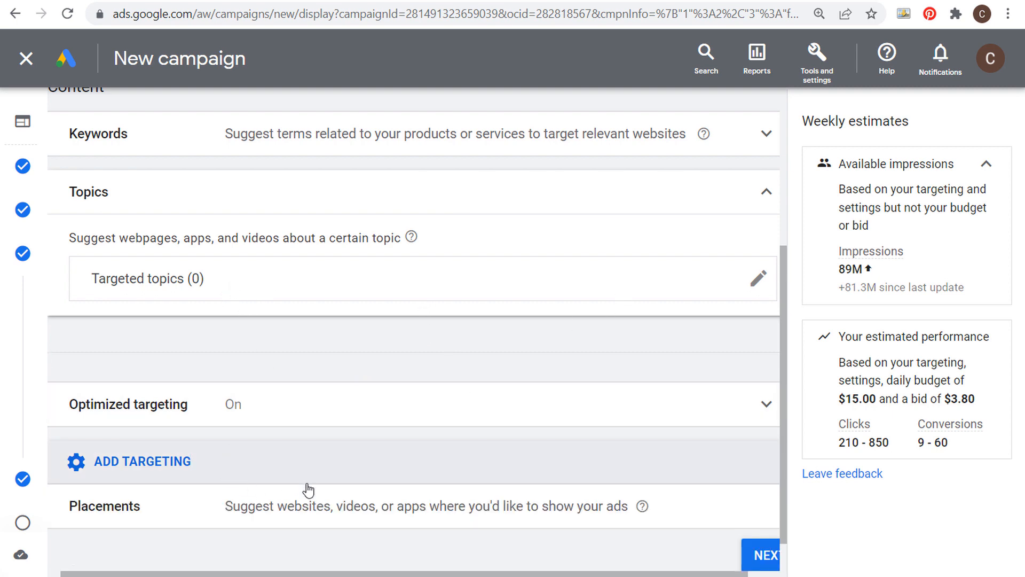
pyautogui.click(335, 503)
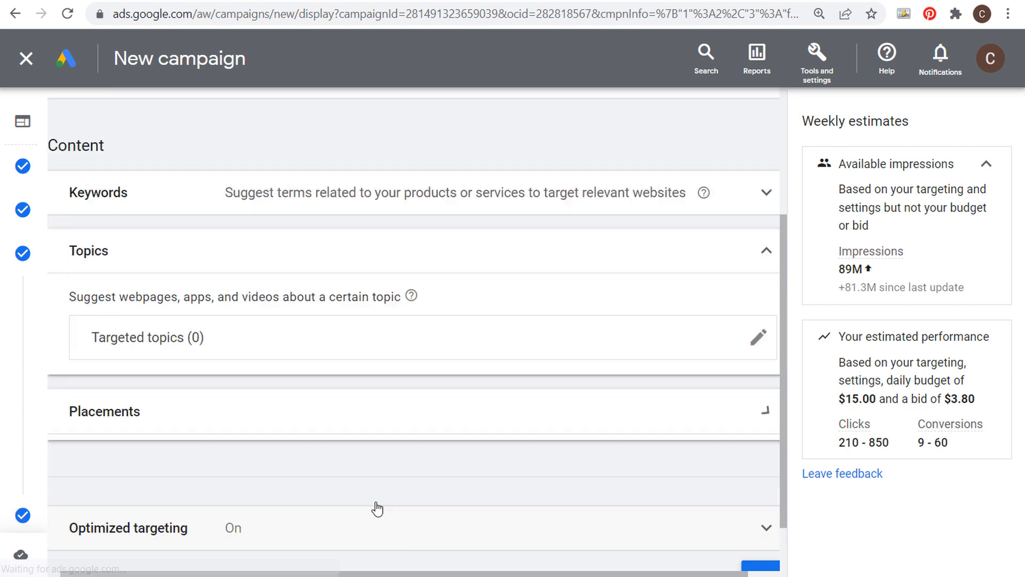
pyautogui.scroll(-3, 320, 412)
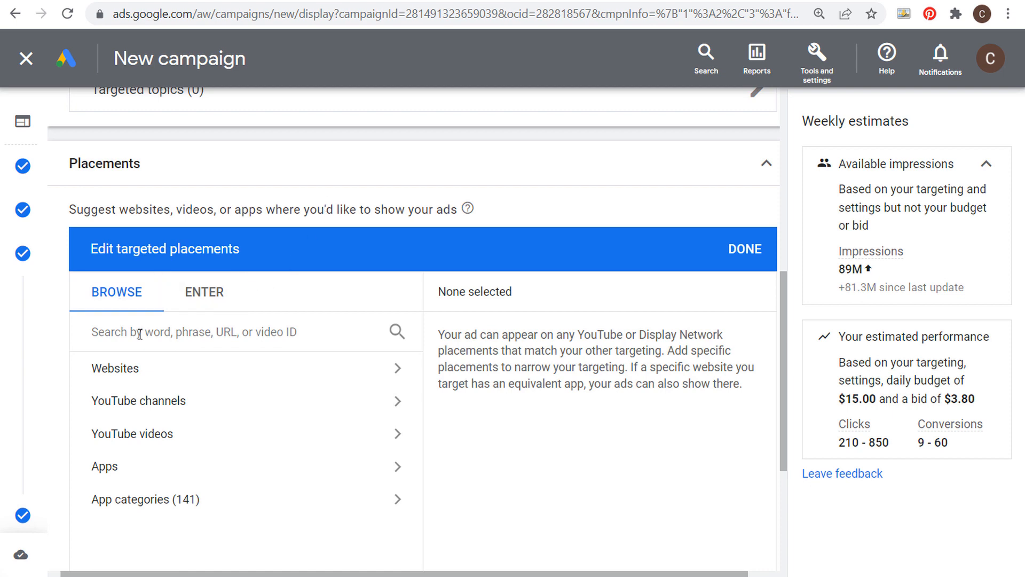
pyautogui.click(205, 333)
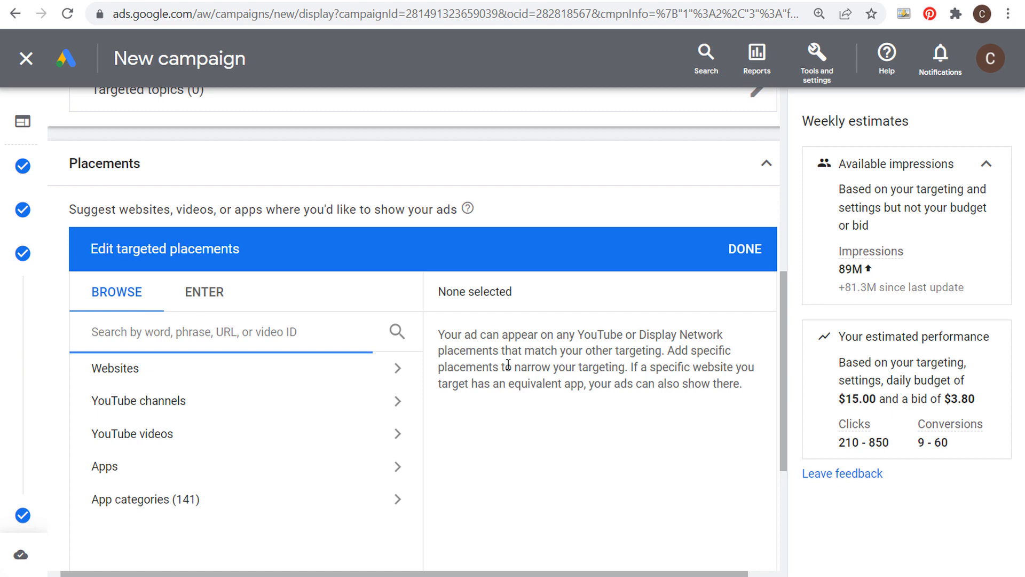
pyautogui.write('golf')
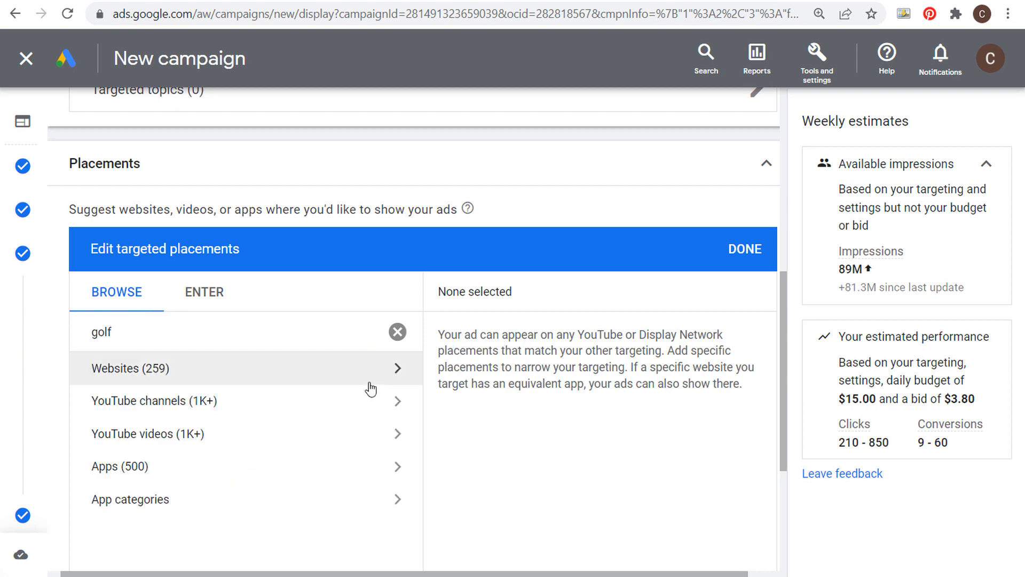
# - Select the websites golf.com, golfdigest.com, golfmonthly.com, golfweek.usatoday.com, todaysgolfer.co.uk and top100golfcourses.com as targeted placements
pyautogui.click(373, 389)
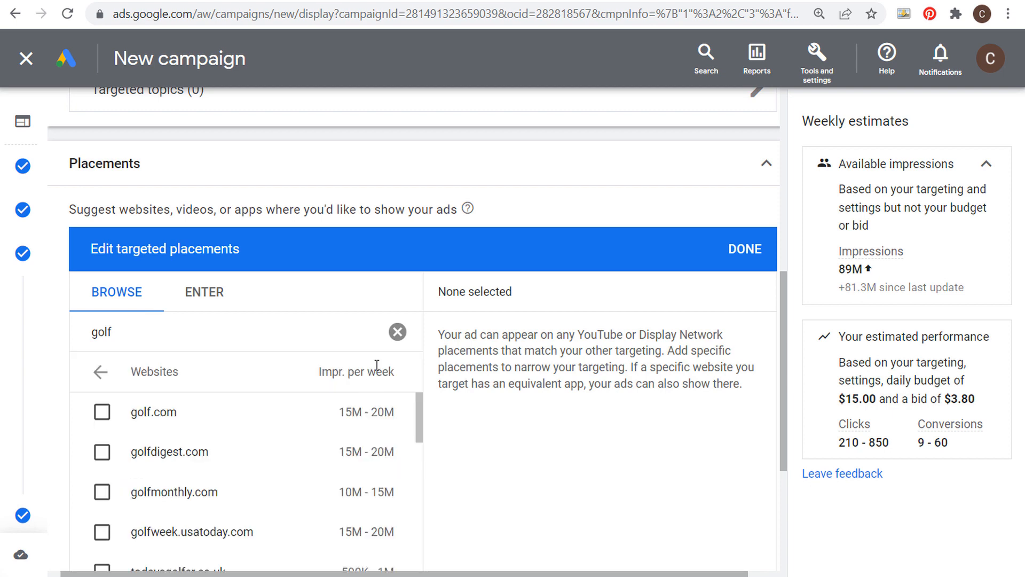
pyautogui.click(101, 412)
pyautogui.click(102, 452)
pyautogui.click(105, 498)
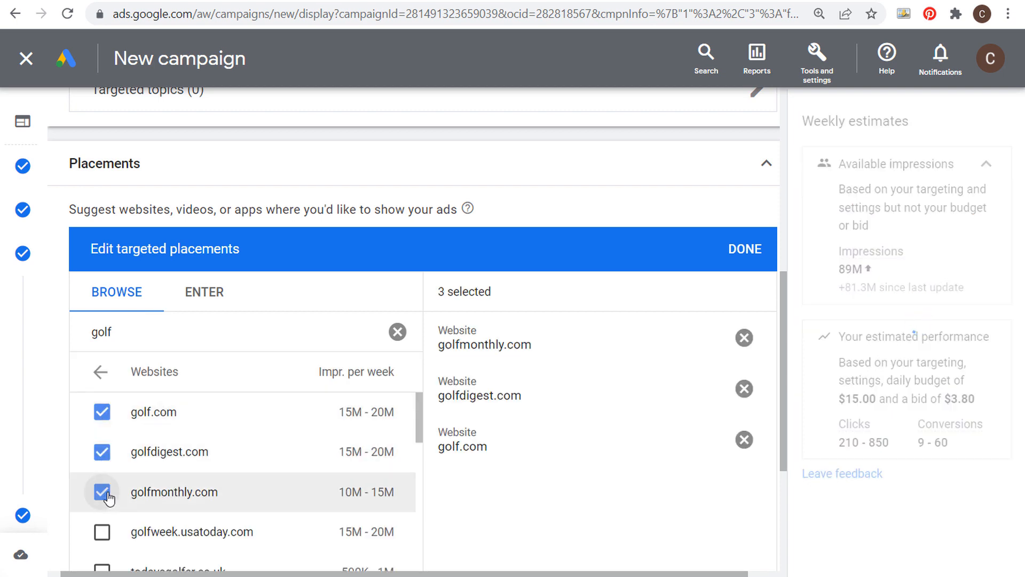
pyautogui.scroll(-2, 314, 424)
pyautogui.click(105, 450)
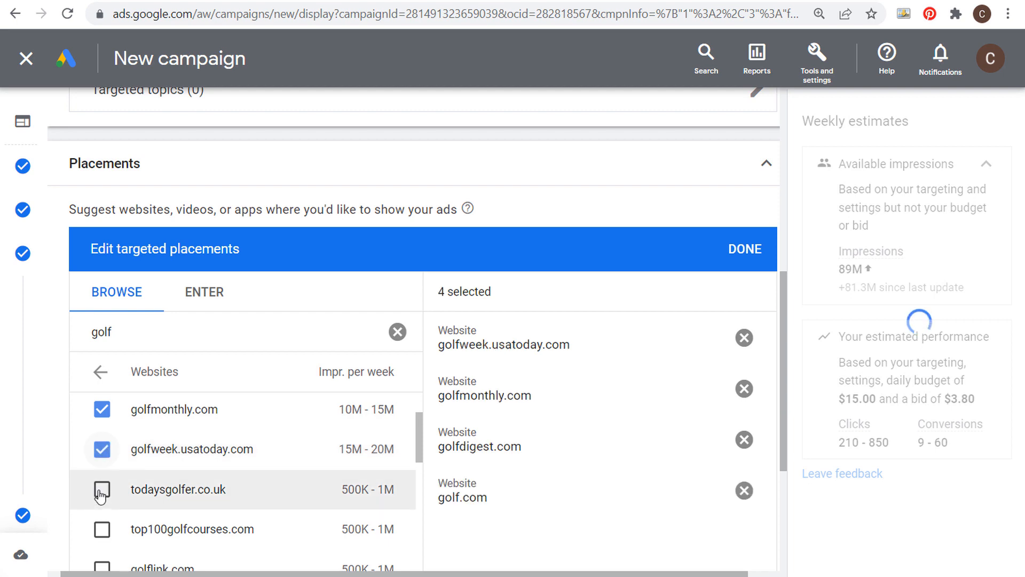
pyautogui.click(102, 489)
pyautogui.click(102, 528)
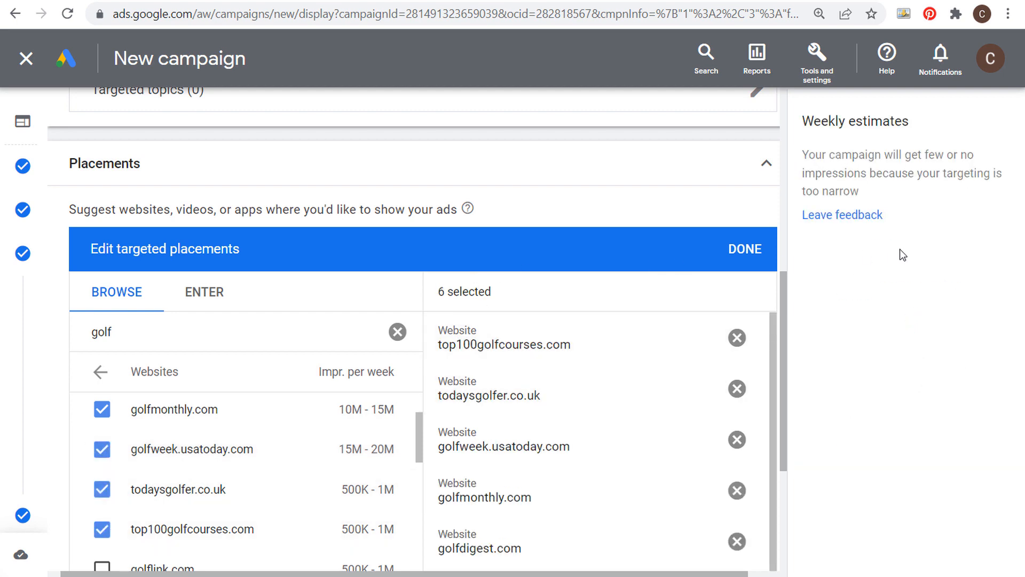
# - Read the weekly estimates for the chosen placements and browse the golf apps and YouTube videos
pyautogui.moveTo(896, 155); pyautogui.dragTo(937, 153)
pyautogui.scroll(-3, 641, 345)
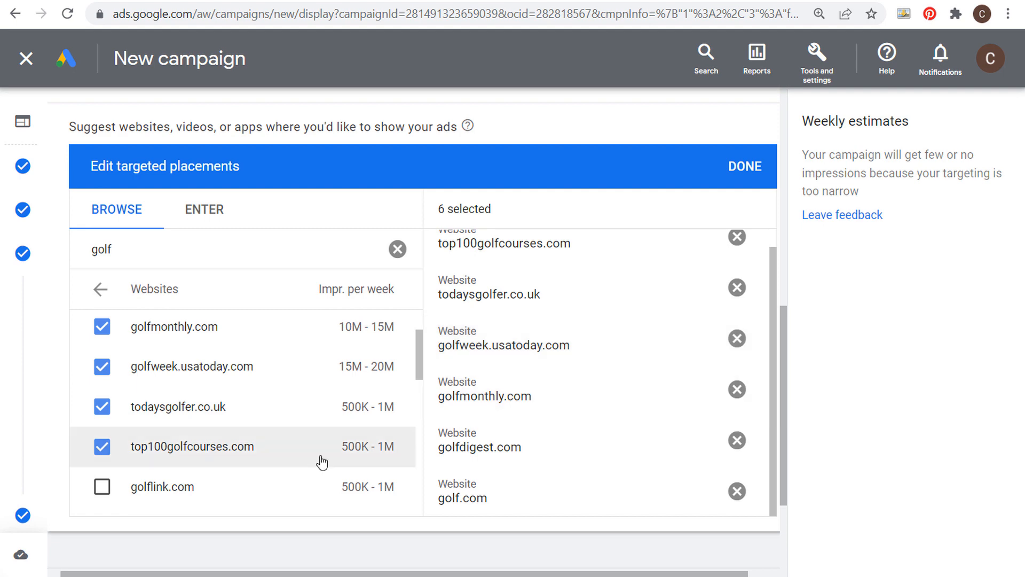
pyautogui.click(94, 291)
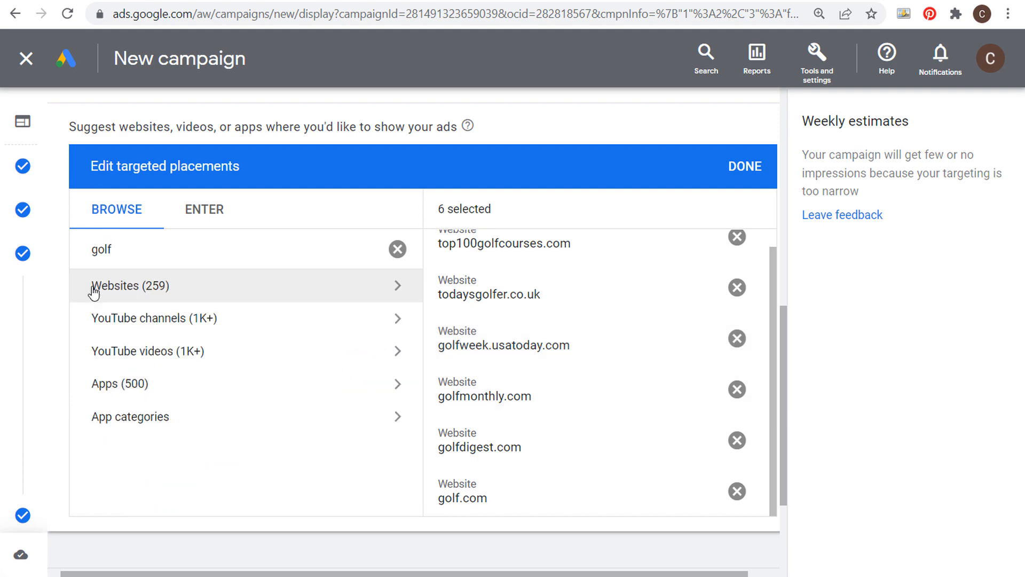
pyautogui.click(92, 384)
pyautogui.scroll(-2, 273, 448)
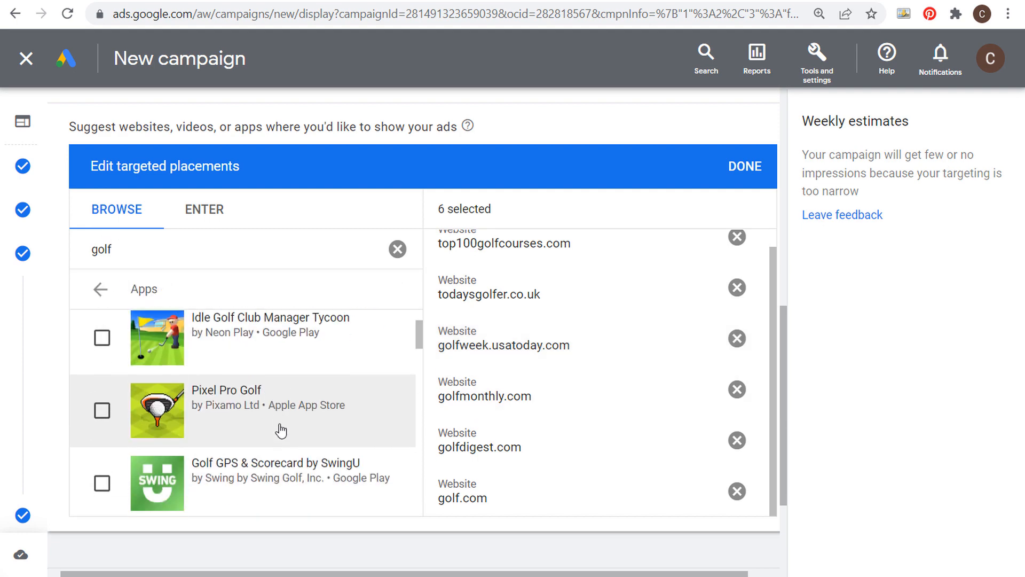
pyautogui.scroll(2, 297, 396)
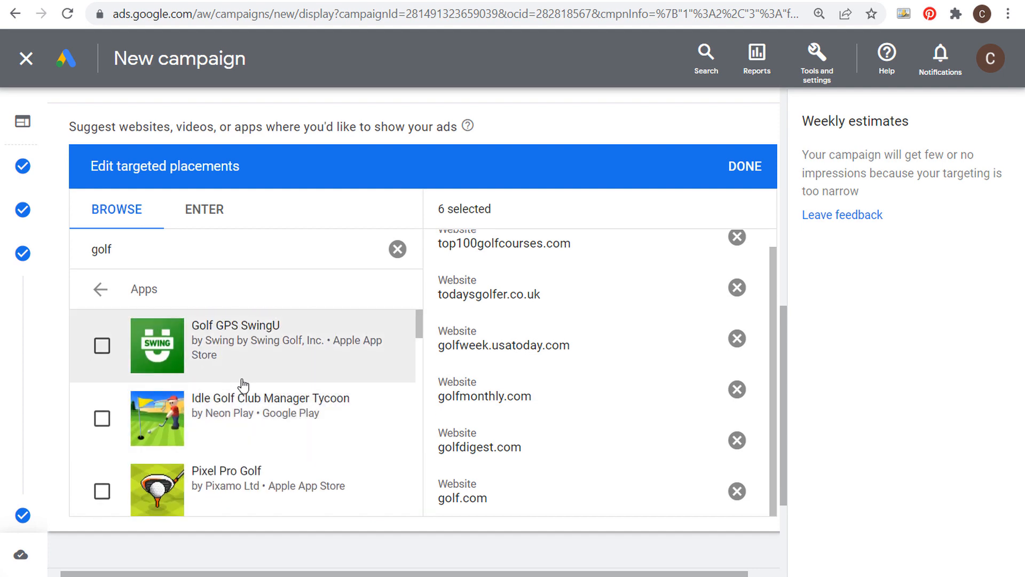
pyautogui.click(102, 304)
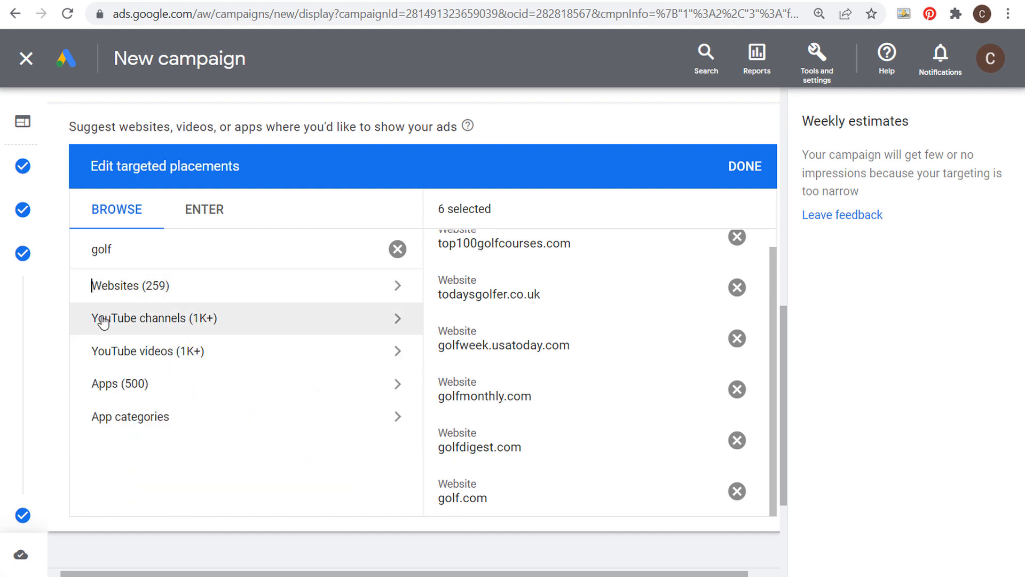
pyautogui.click(149, 350)
pyautogui.scroll(-3, 298, 350)
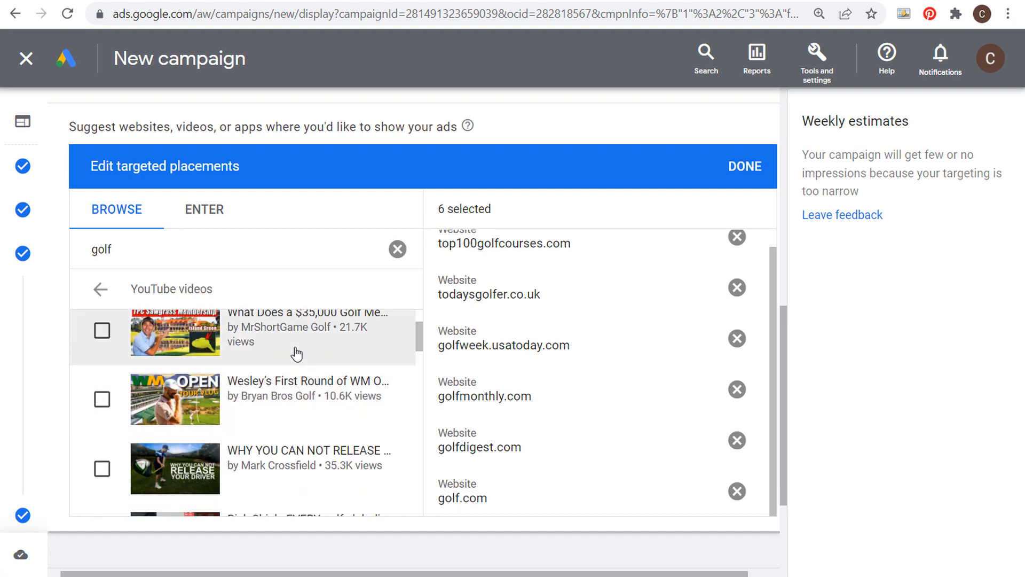
pyautogui.scroll(-1, 306, 374)
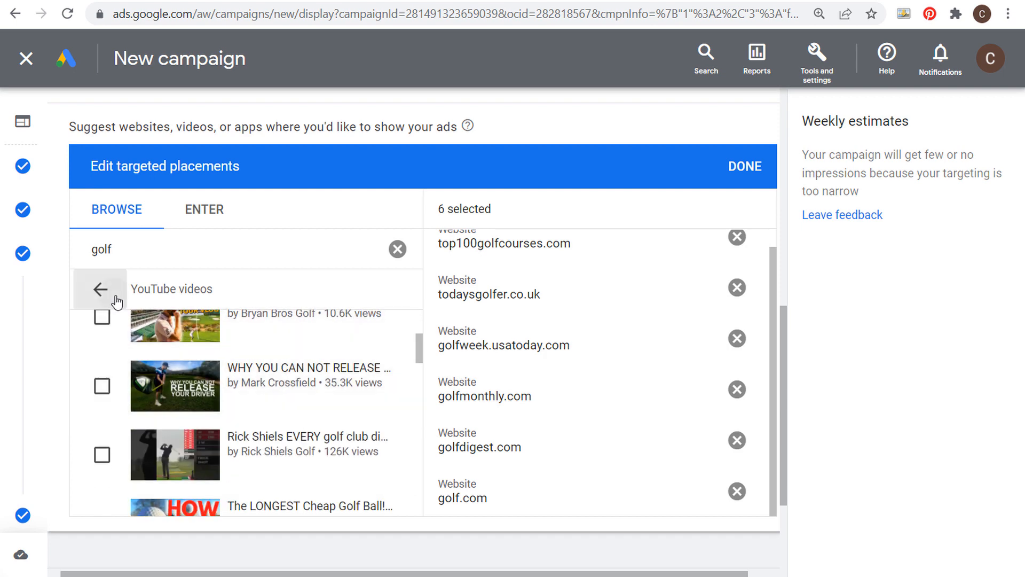
# - Browse the golf YouTube channels and app categories, and return to the list of placement types
pyautogui.click(100, 289)
pyautogui.click(176, 320)
pyautogui.scroll(-1, 256, 341)
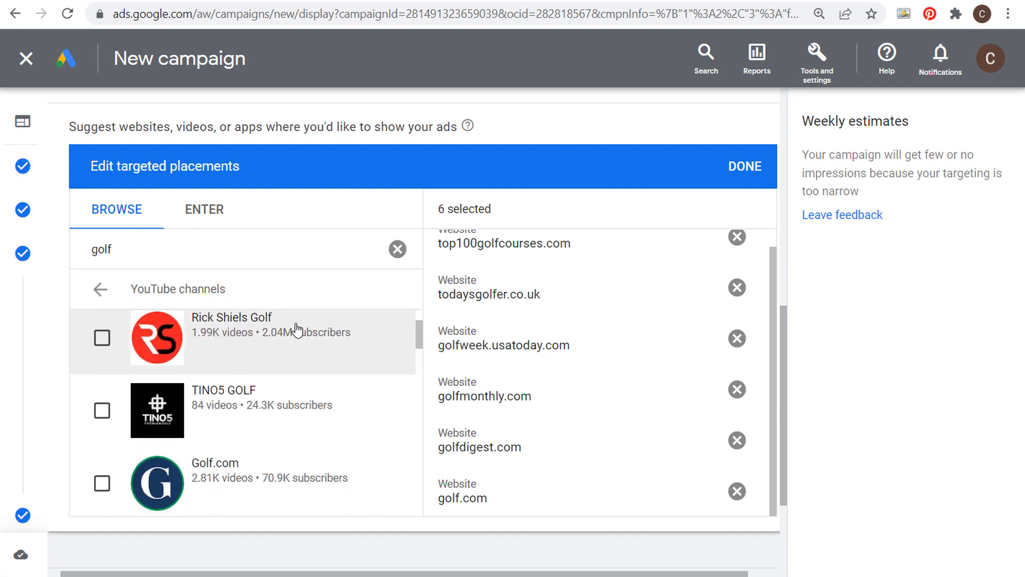
pyautogui.click(101, 291)
pyautogui.click(196, 420)
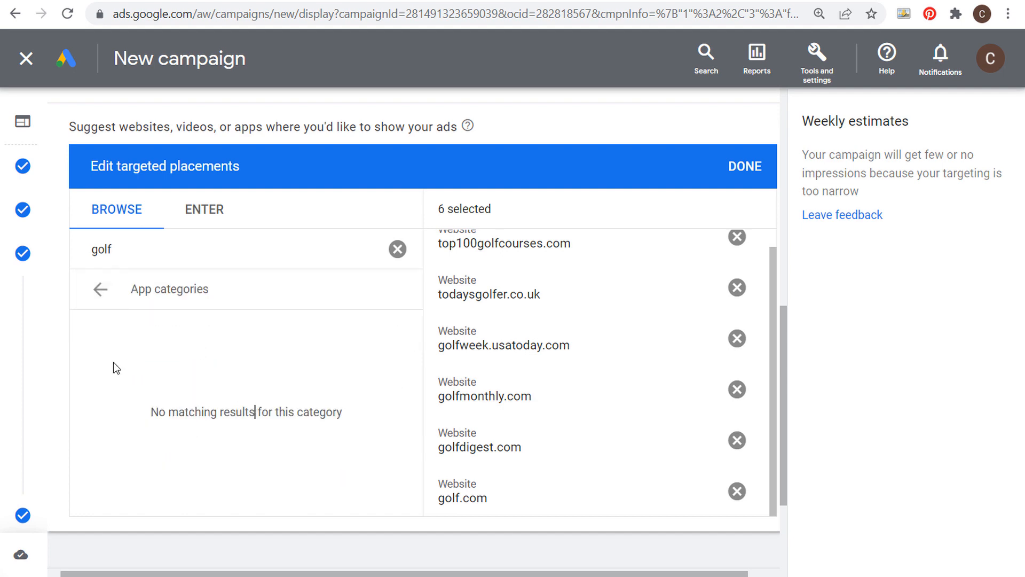
pyautogui.moveTo(116, 302)
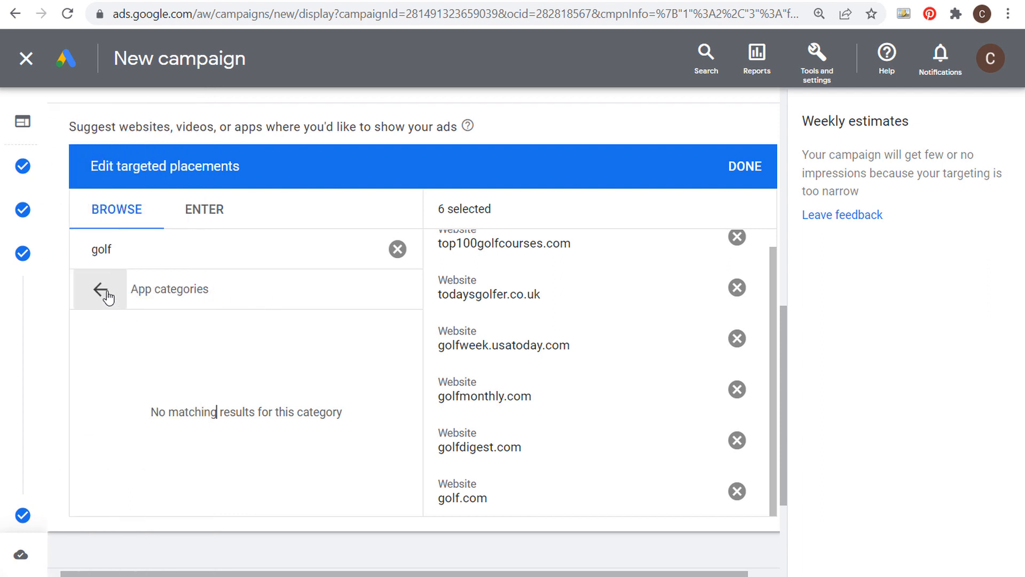
pyautogui.click(101, 291)
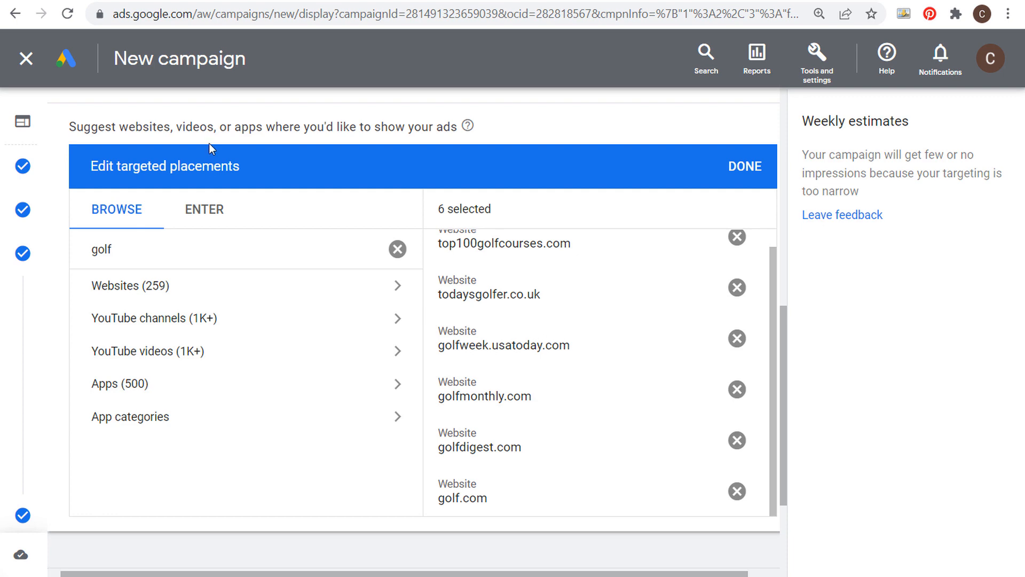
# - Remove all six golf websites from the targeted placements and finish editing the placements
pyautogui.click(737, 237)
pyautogui.click(742, 257)
pyautogui.click(745, 259)
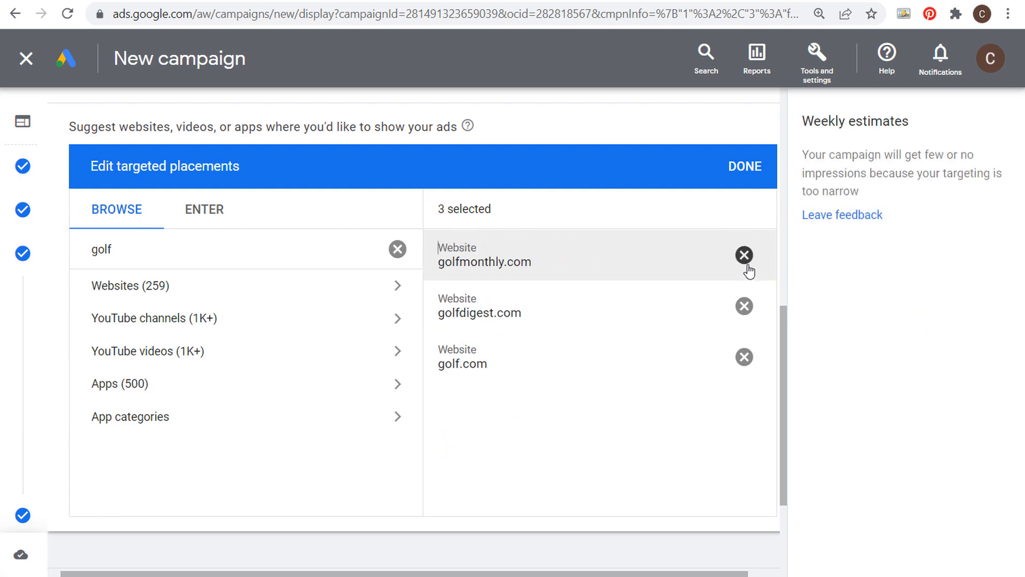
pyautogui.click(745, 257)
pyautogui.click(745, 259)
pyautogui.click(746, 257)
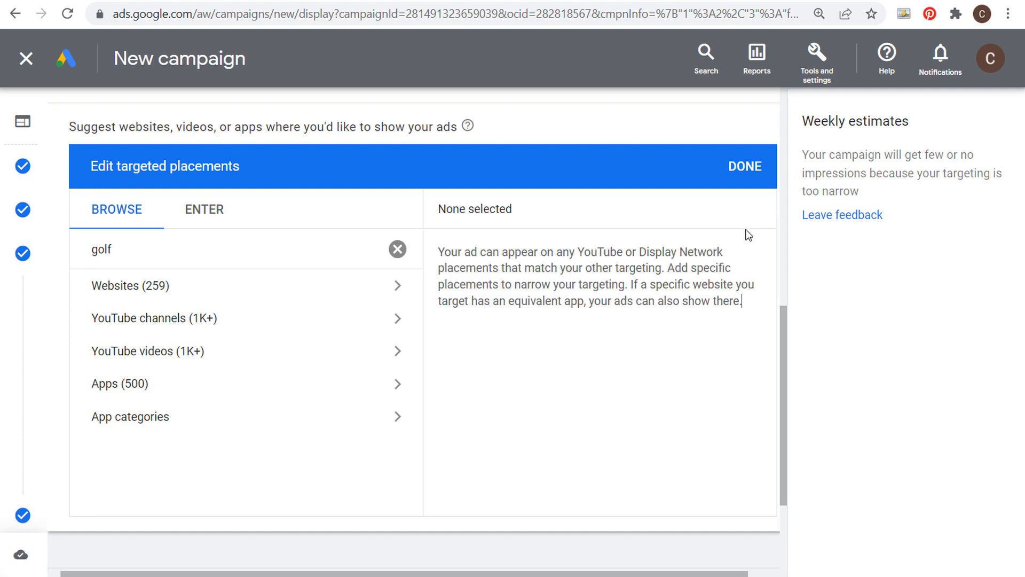
pyautogui.click(742, 175)
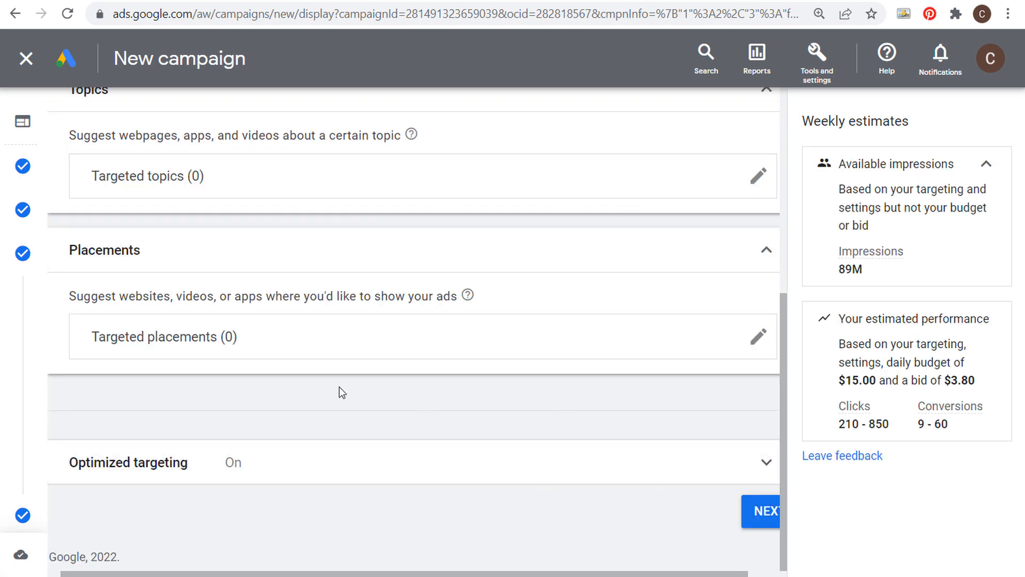
pyautogui.scroll(6, 339, 393)
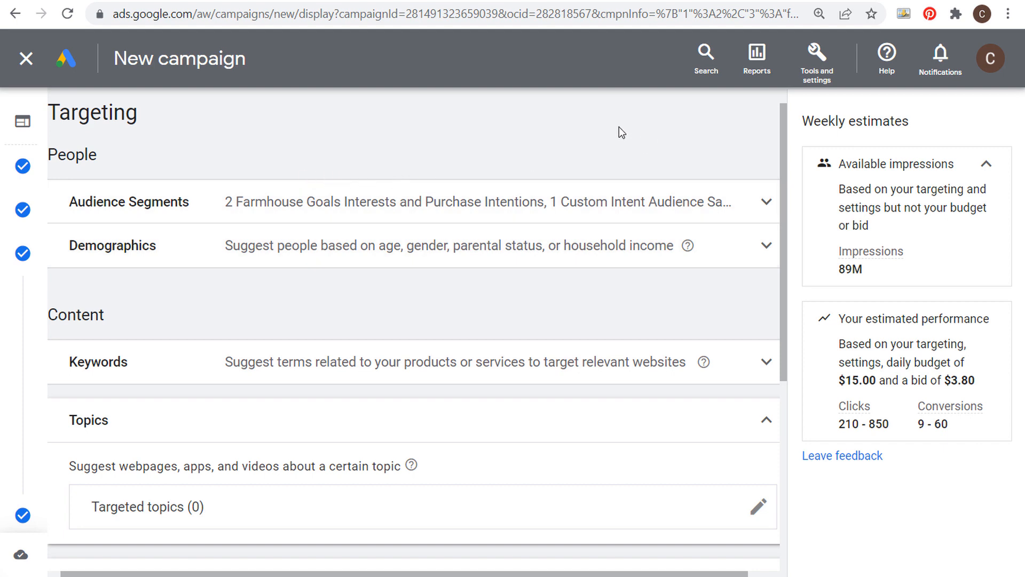
# - Examine the custom audience segments and the search-terms option for a new custom segment, and leave without saving a segment
pyautogui.click(765, 201)
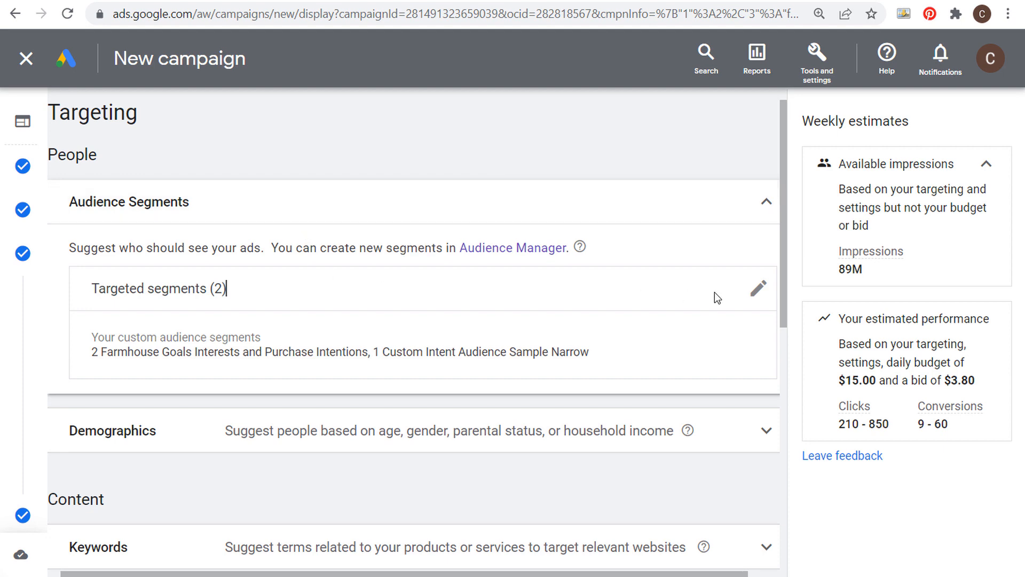
pyautogui.click(759, 289)
pyautogui.scroll(-5, 245, 317)
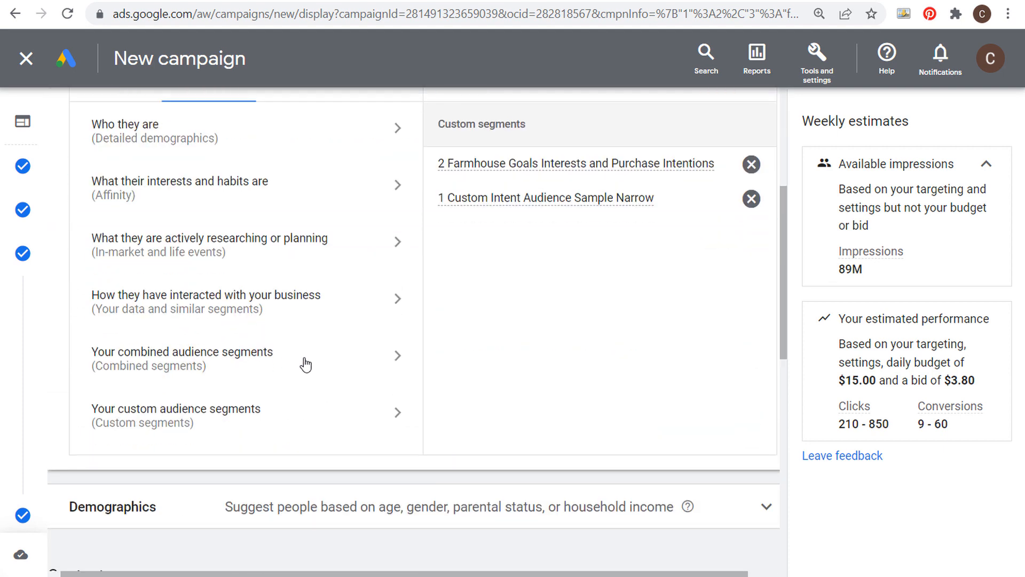
pyautogui.click(282, 417)
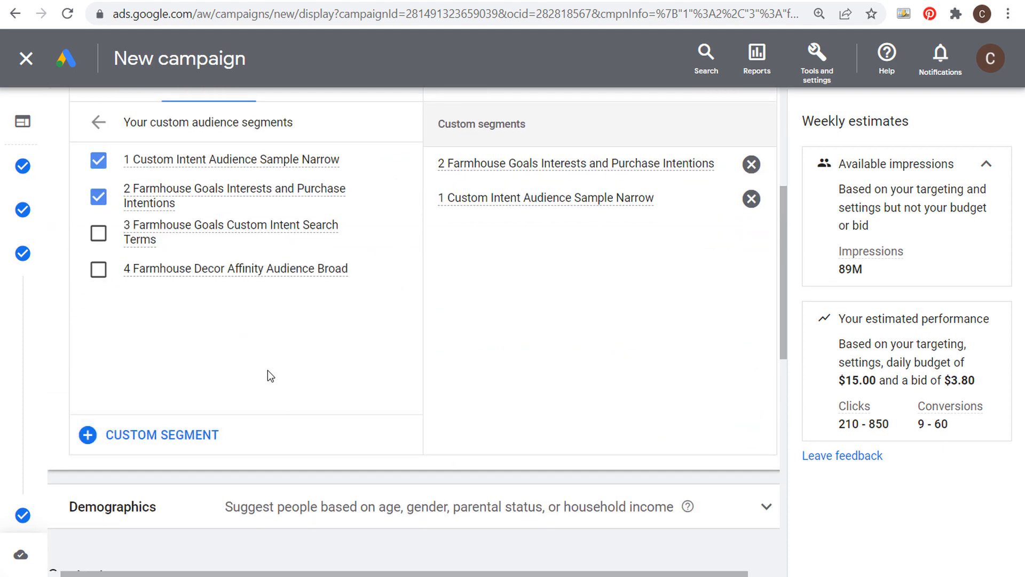
pyautogui.click(136, 435)
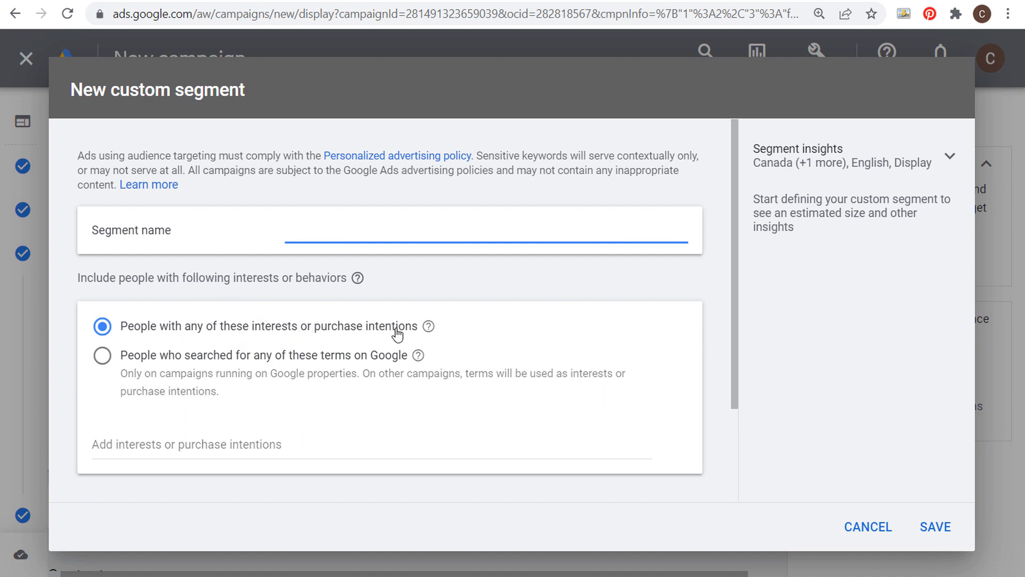
pyautogui.click(245, 359)
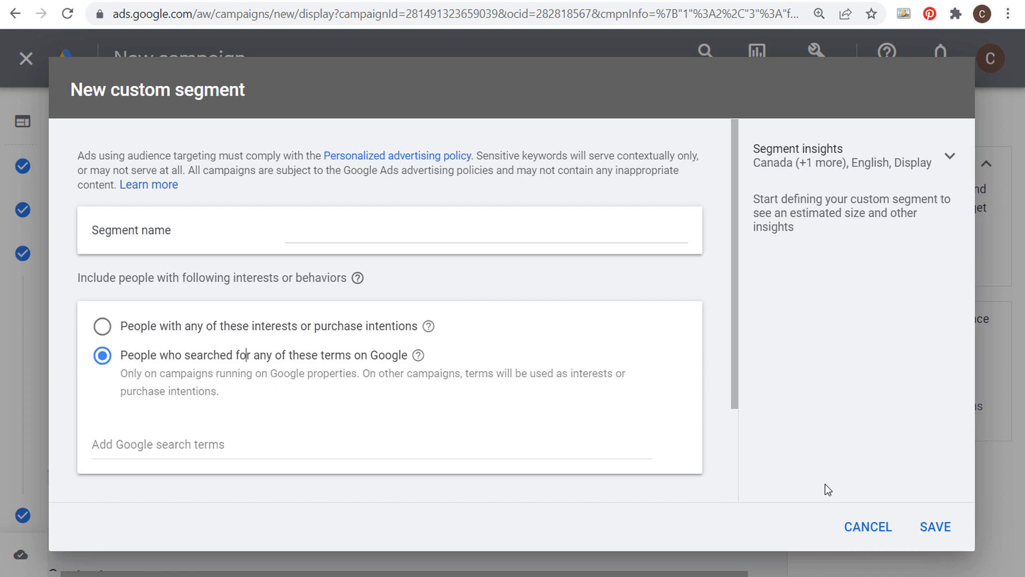
pyautogui.click(849, 529)
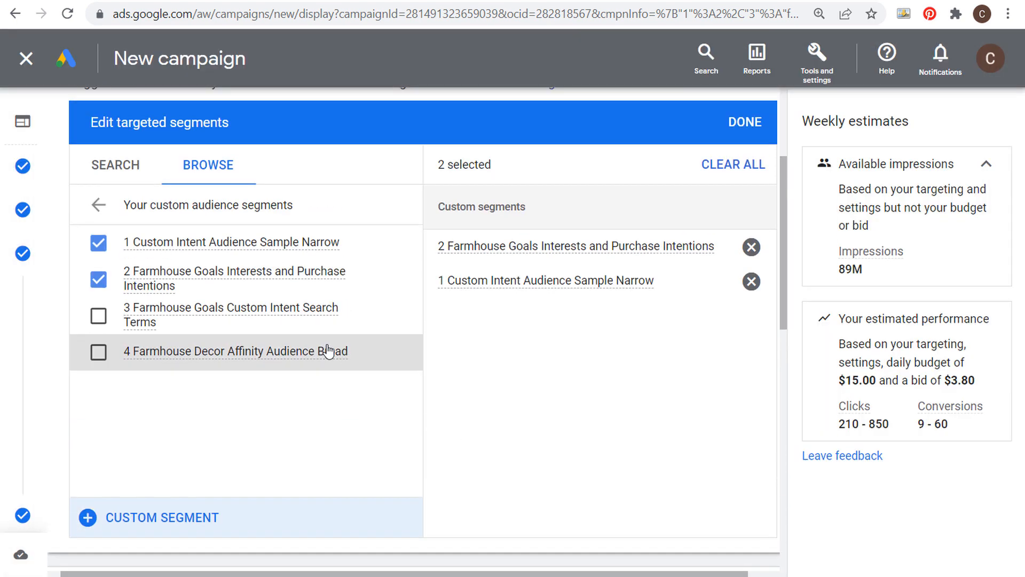
# - Browse the business-interaction and combined audience segments, and finish editing the targeted segments without adding any
pyautogui.click(98, 205)
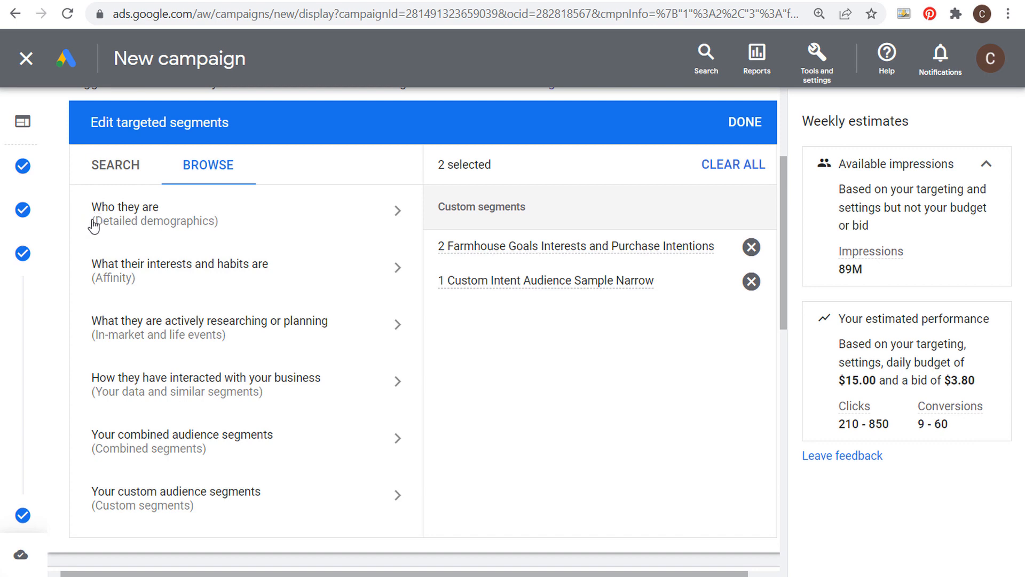
pyautogui.click(174, 389)
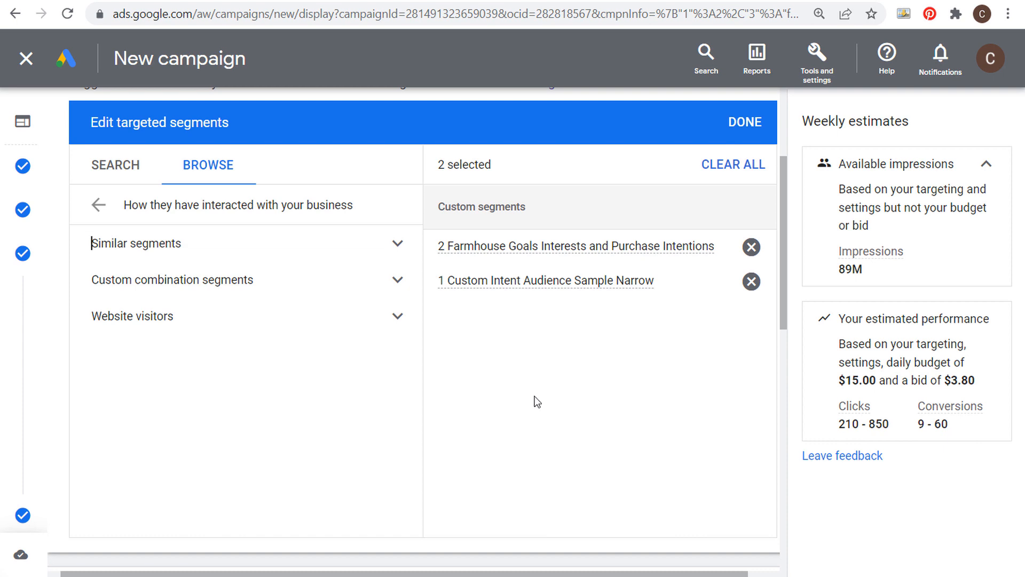
pyautogui.click(98, 205)
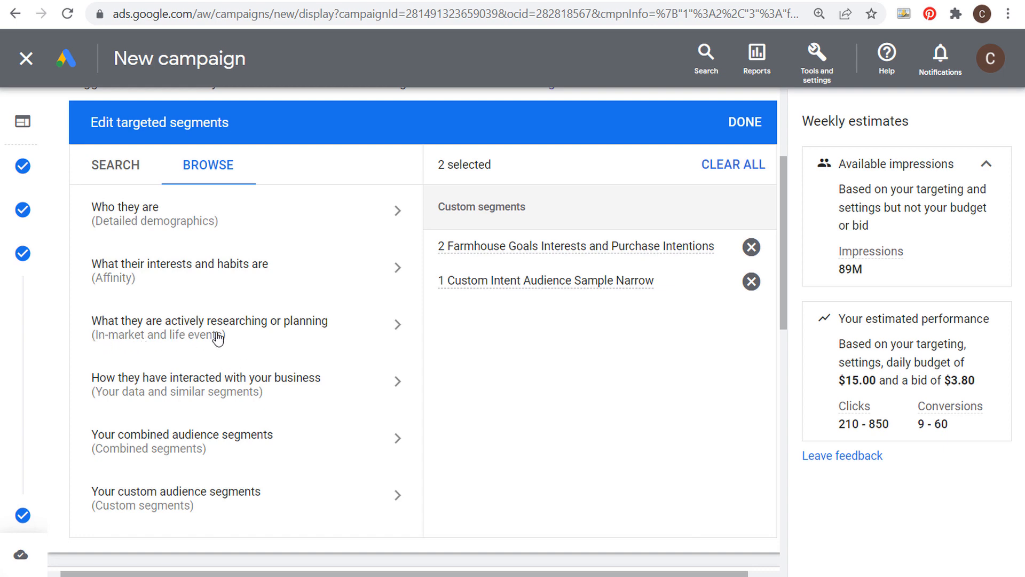
pyautogui.click(287, 381)
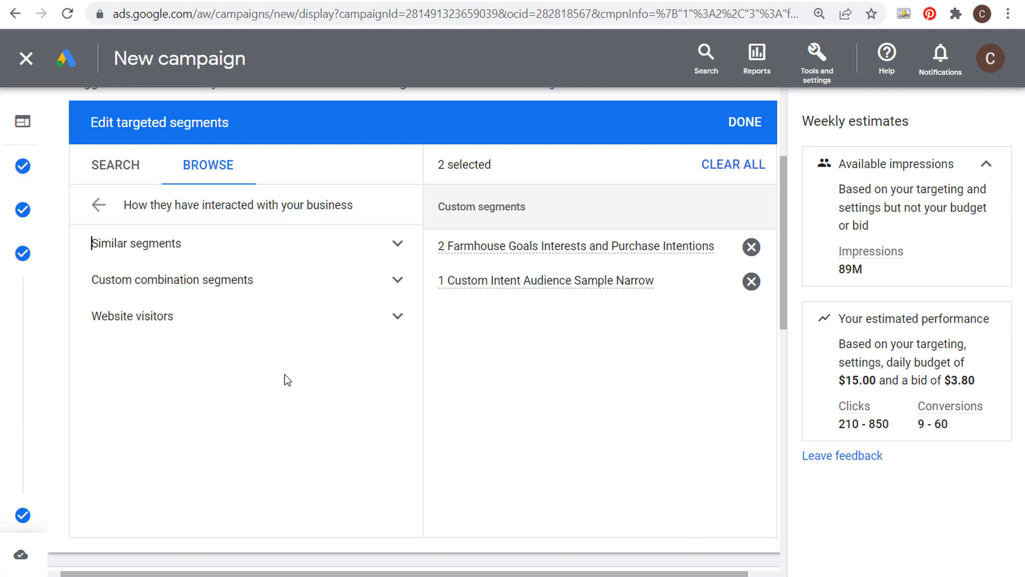
pyautogui.click(97, 205)
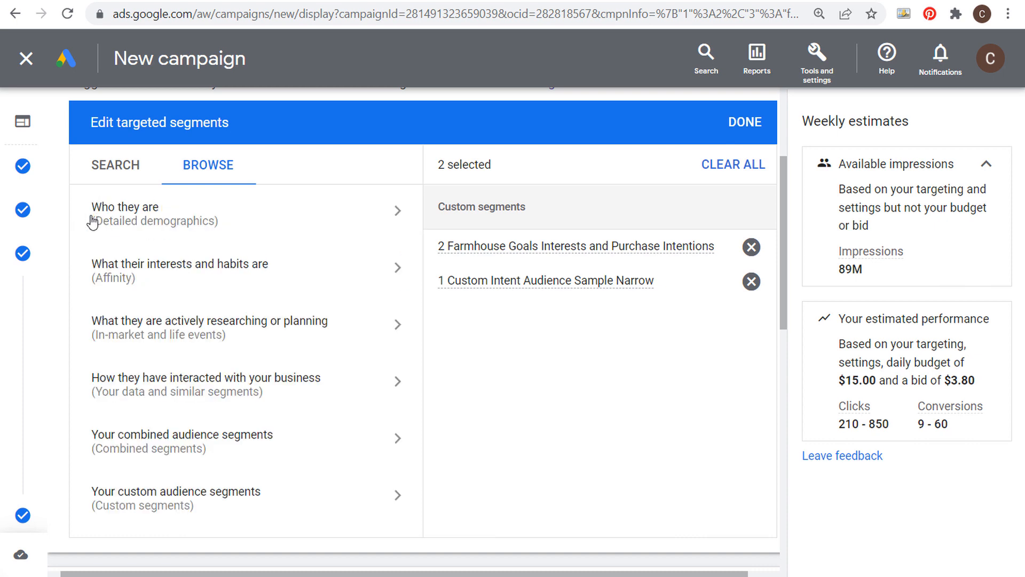
pyautogui.click(332, 436)
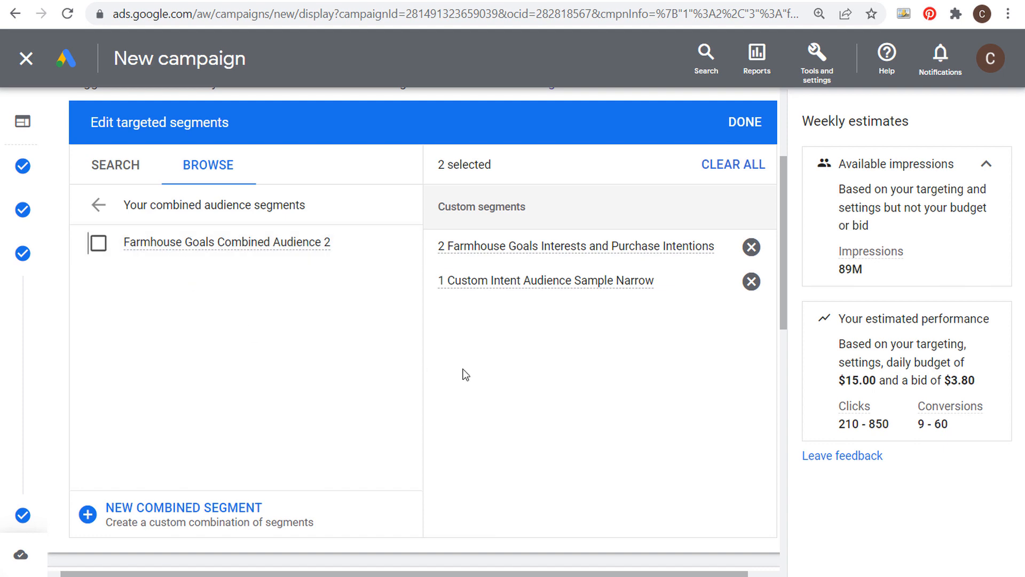
pyautogui.click(744, 124)
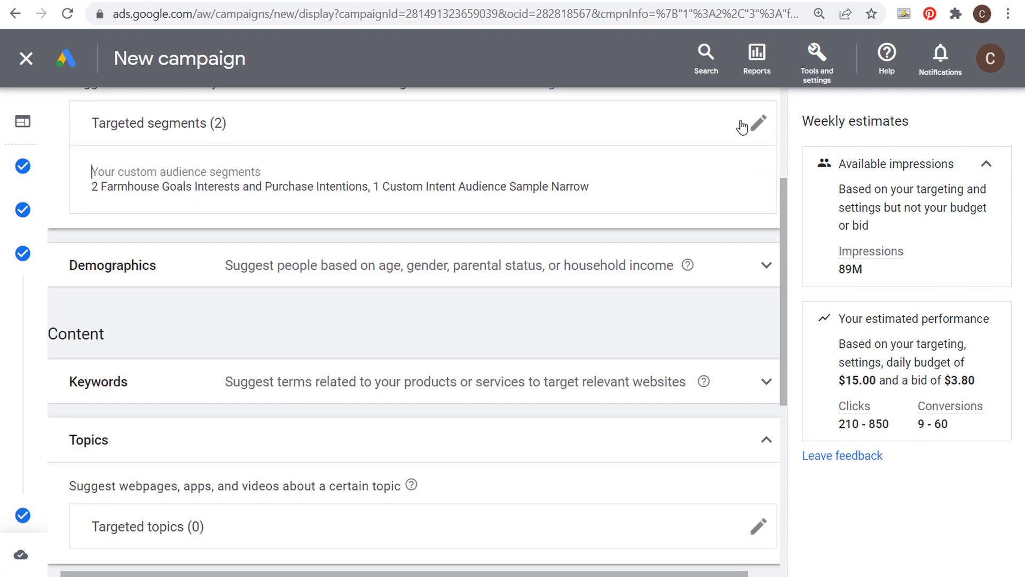
pyautogui.scroll(2, 512, 274)
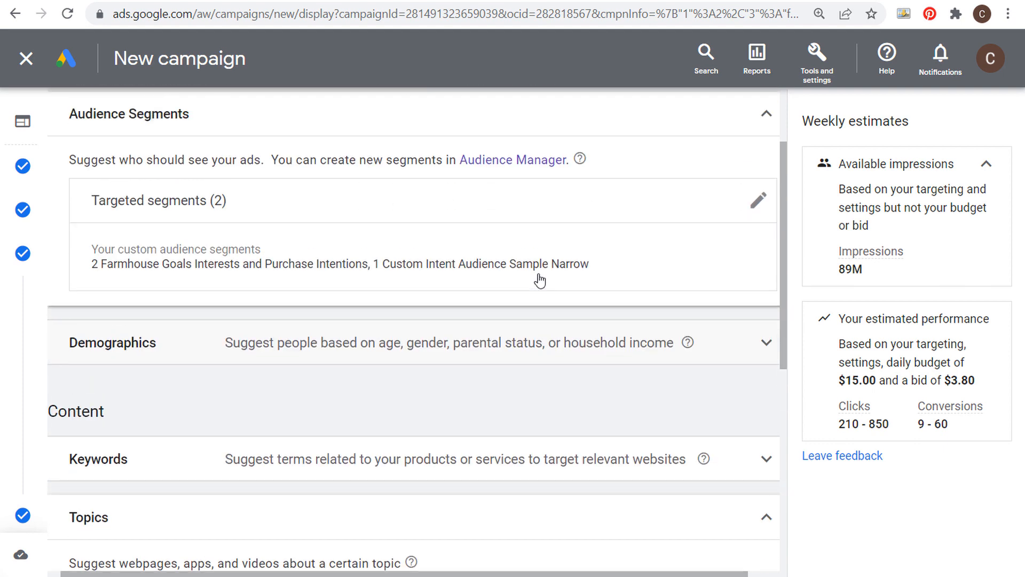
pyautogui.click(766, 119)
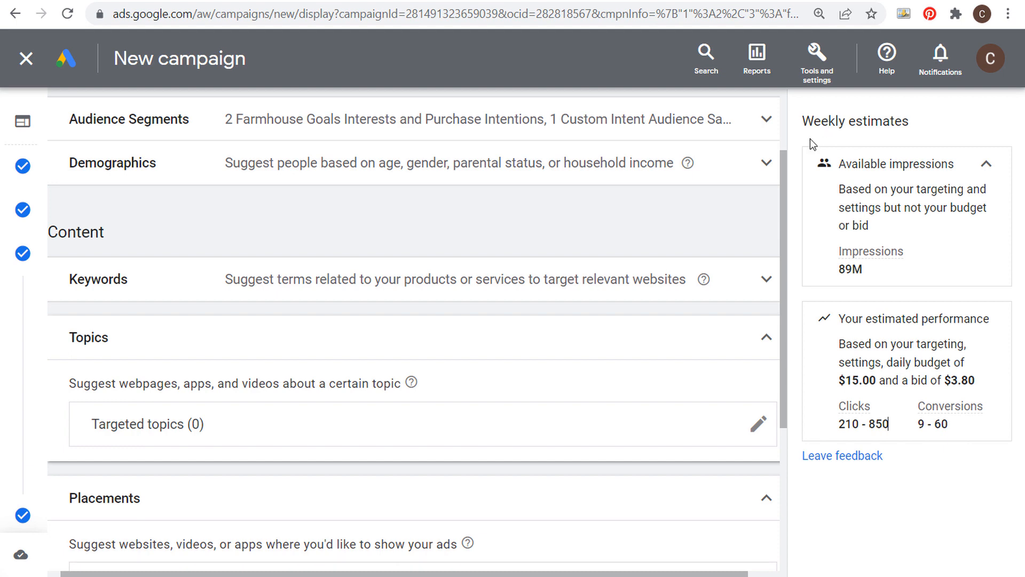
# - Add the Beauty & Wellness affinity segment to the targeted audience segments
pyautogui.scroll(2, 618, 248)
pyautogui.click(764, 203)
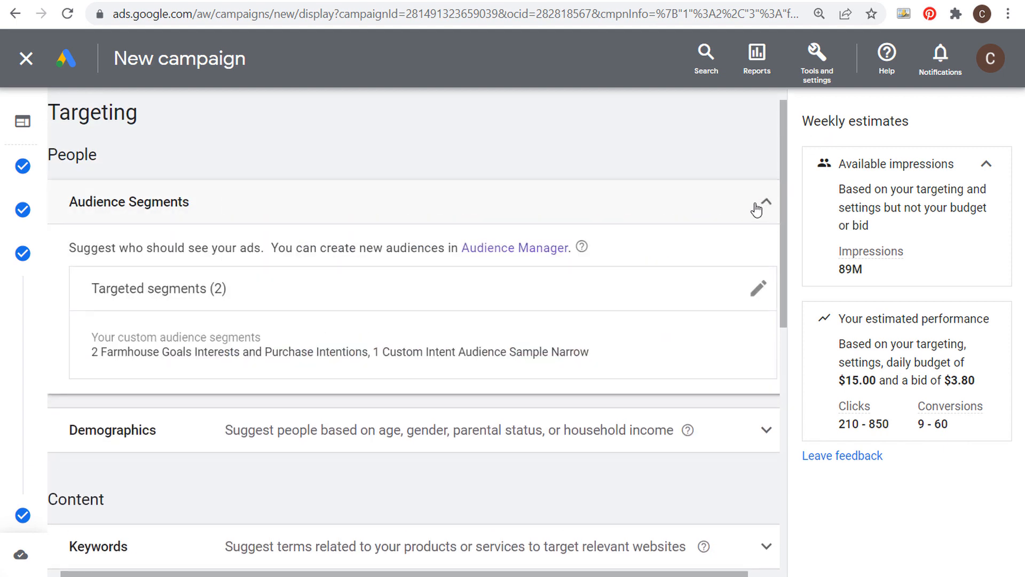
pyautogui.click(758, 289)
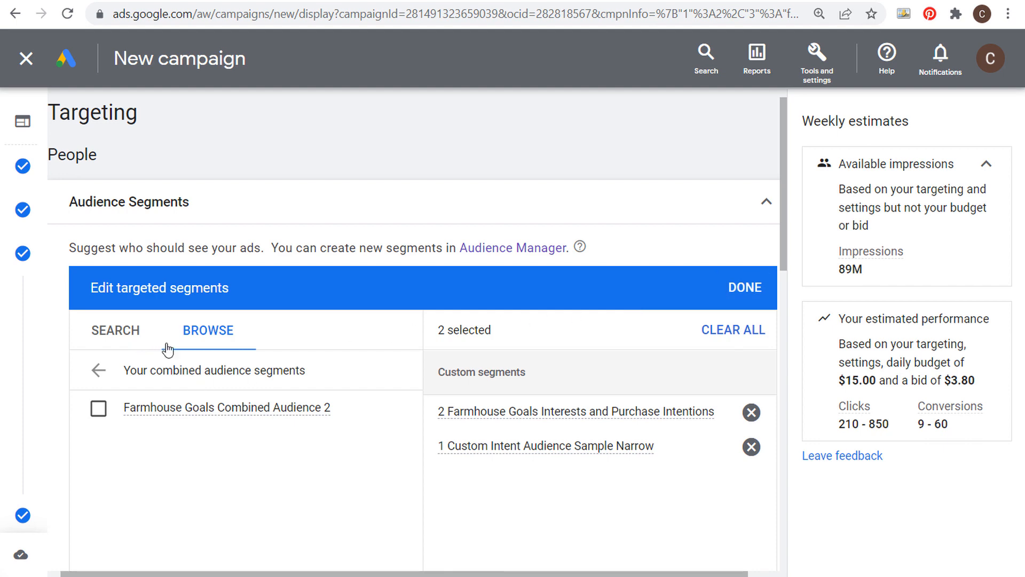
pyautogui.click(92, 367)
pyautogui.click(290, 426)
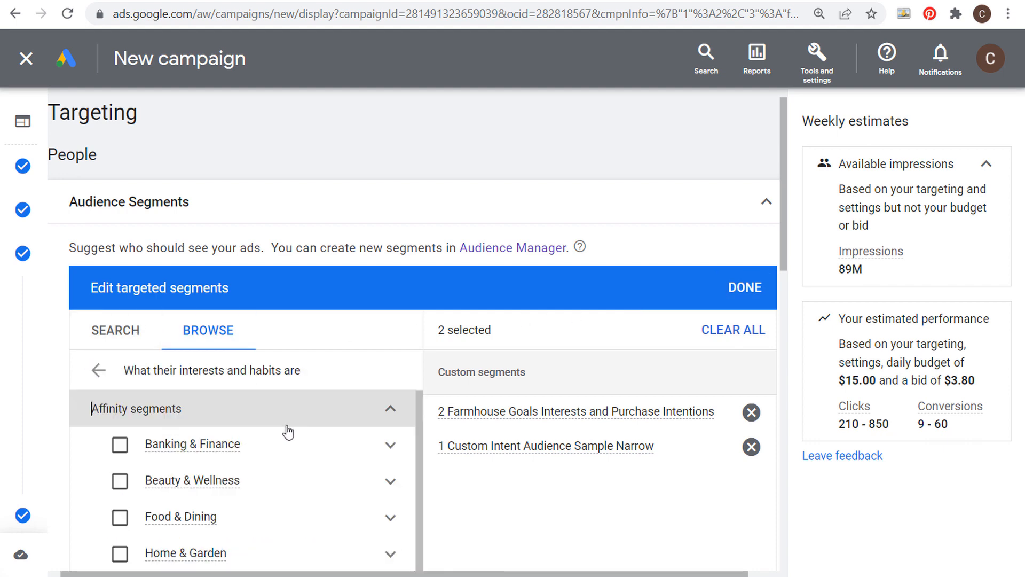
pyautogui.click(119, 482)
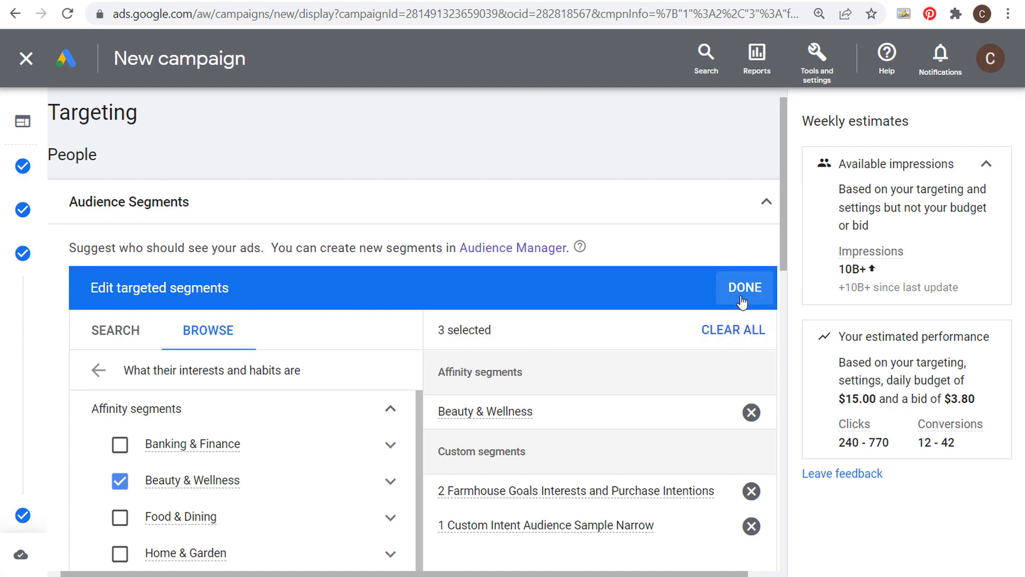
# - Remove Beauty & Wellness from the targeted audience segments and finish editing them
pyautogui.click(100, 371)
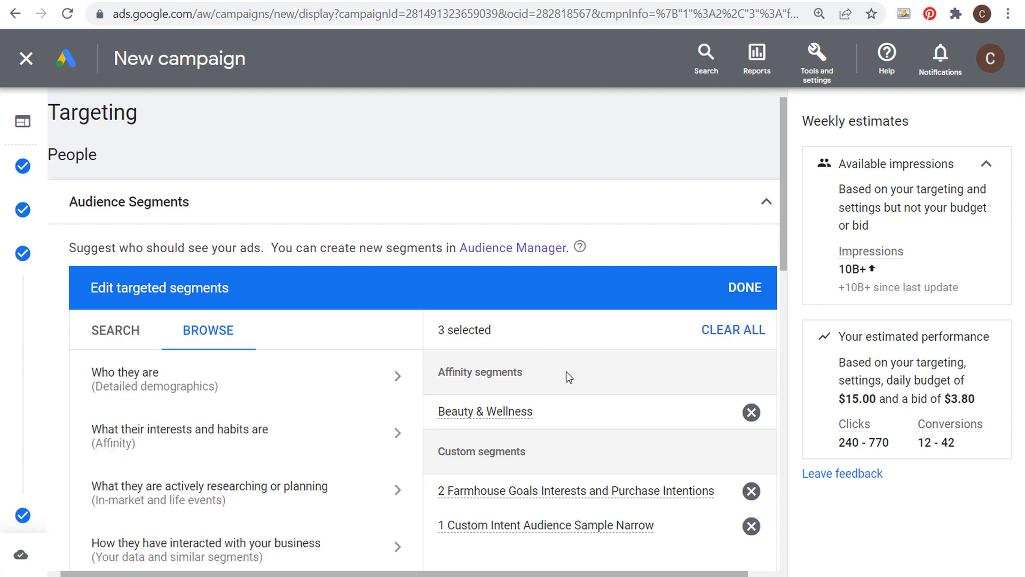
pyautogui.click(751, 413)
pyautogui.click(746, 291)
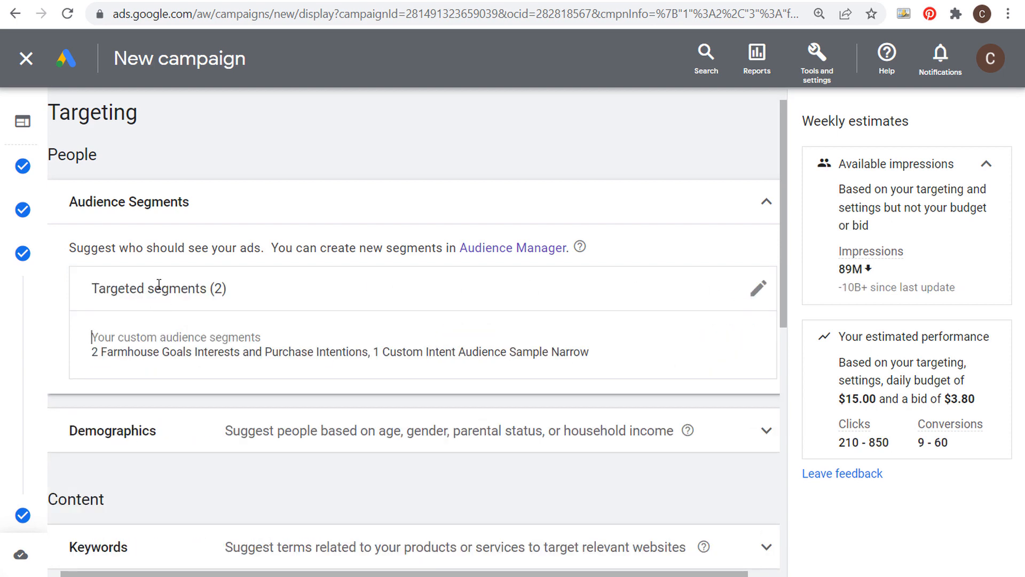
pyautogui.click(767, 202)
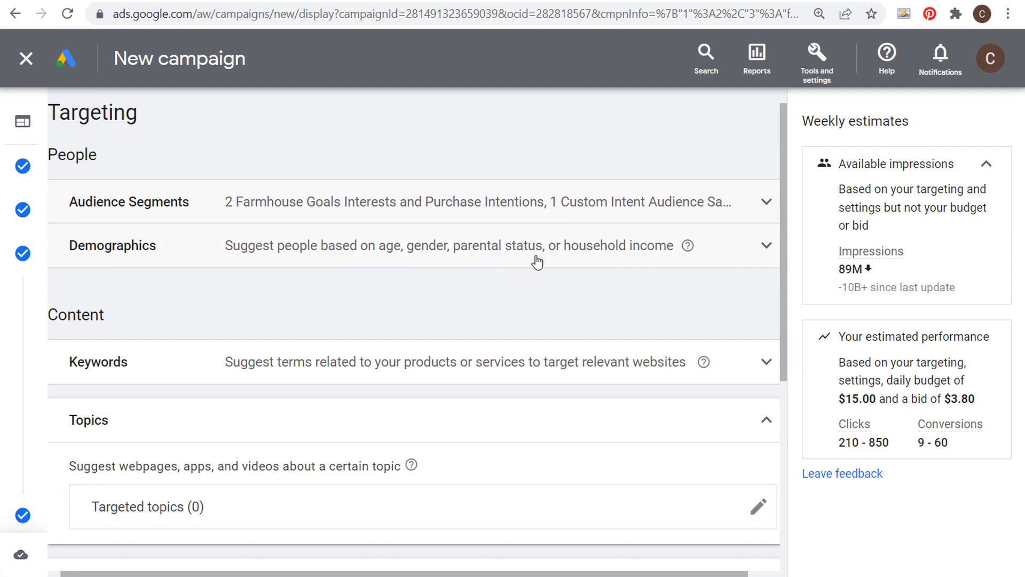
# - Expand the Audience Segments section and collapse the Topics and Placements sections
pyautogui.click(155, 219)
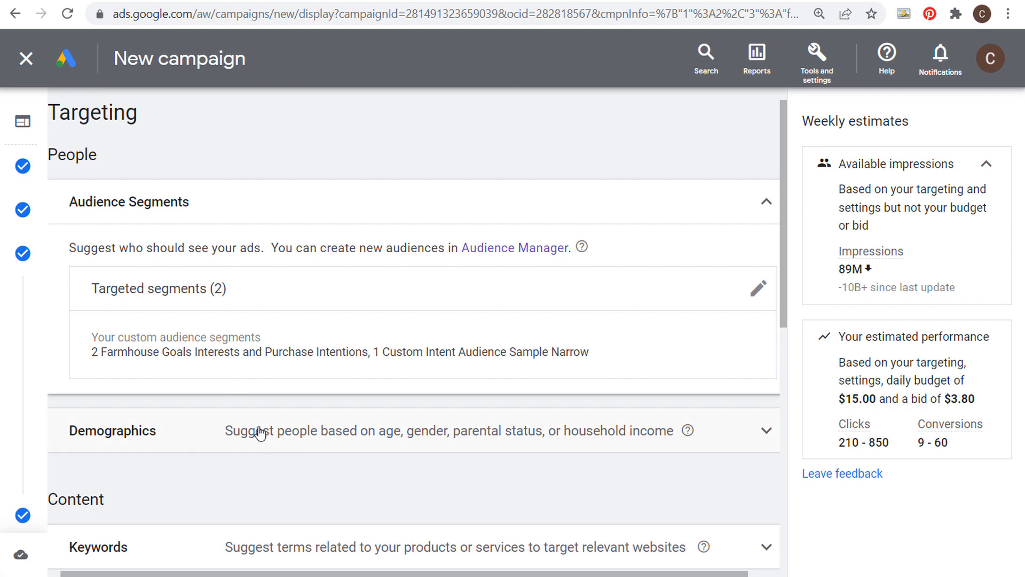
pyautogui.scroll(-5, 365, 394)
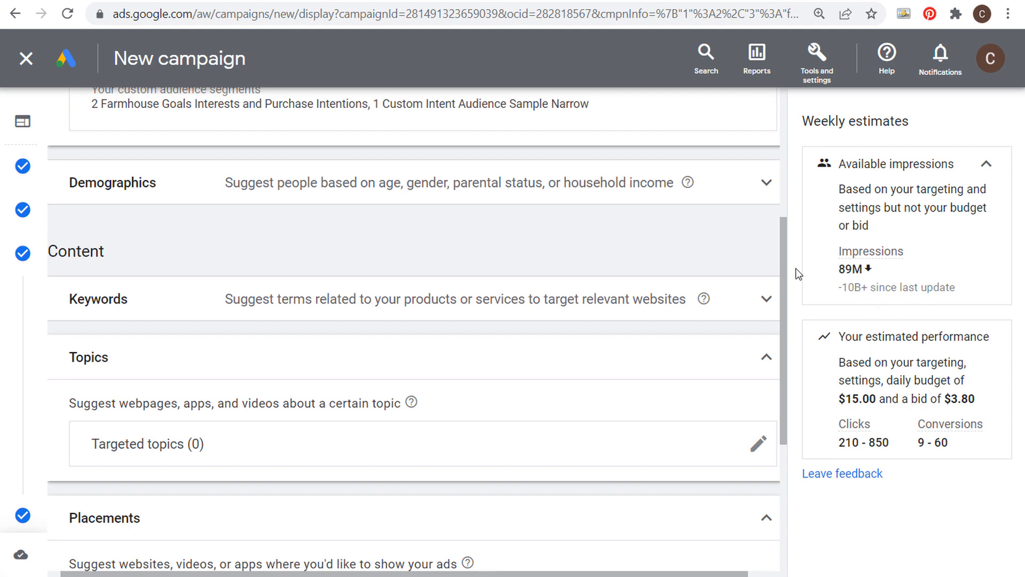
pyautogui.click(771, 357)
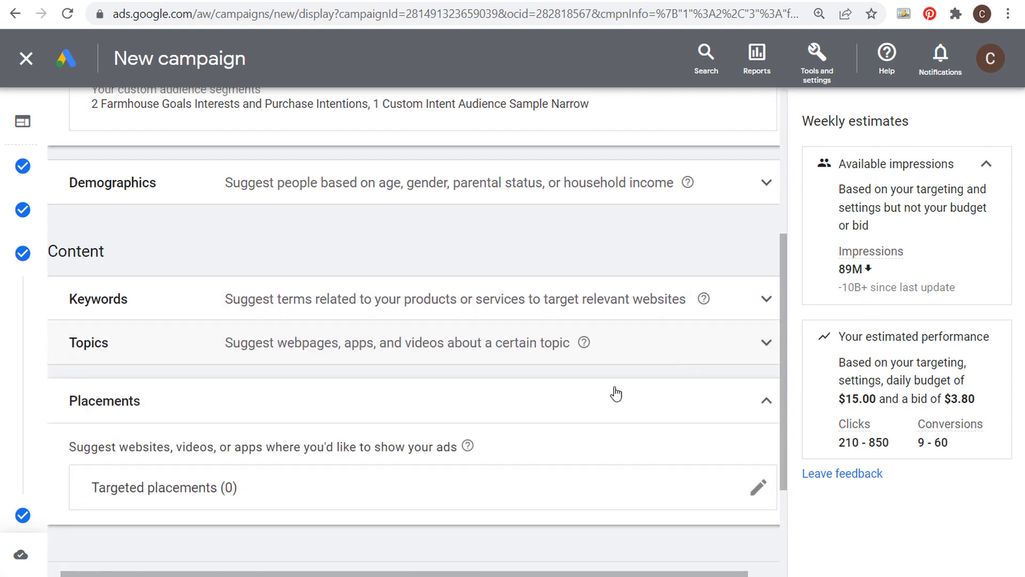
pyautogui.click(768, 401)
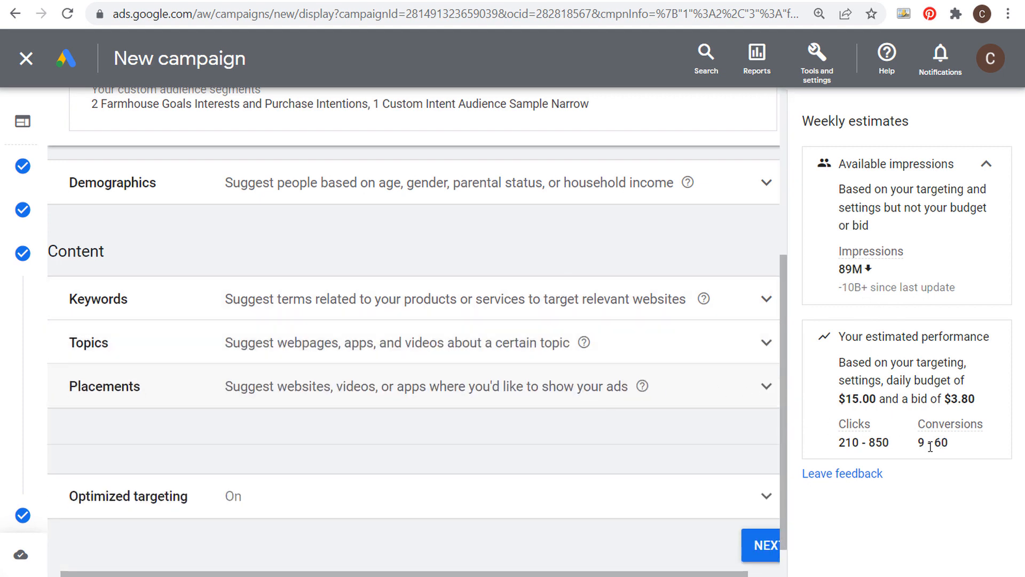
# - Review the targeting settings and continue to the campaign's ad creation step, returning to Google Ads from the farmhousegoals.com page
pyautogui.scroll(5, 644, 463)
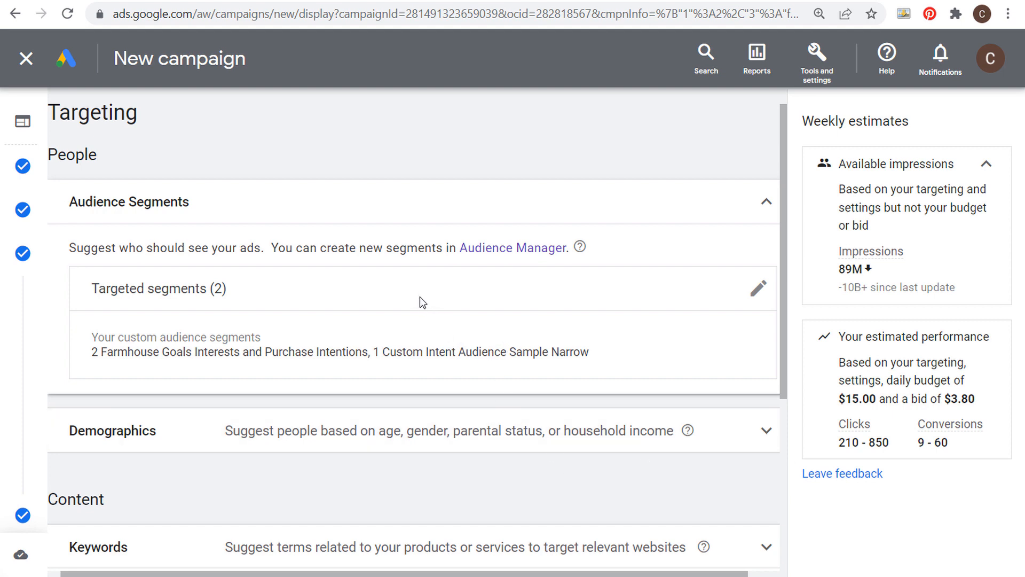
pyautogui.scroll(-5, 345, 304)
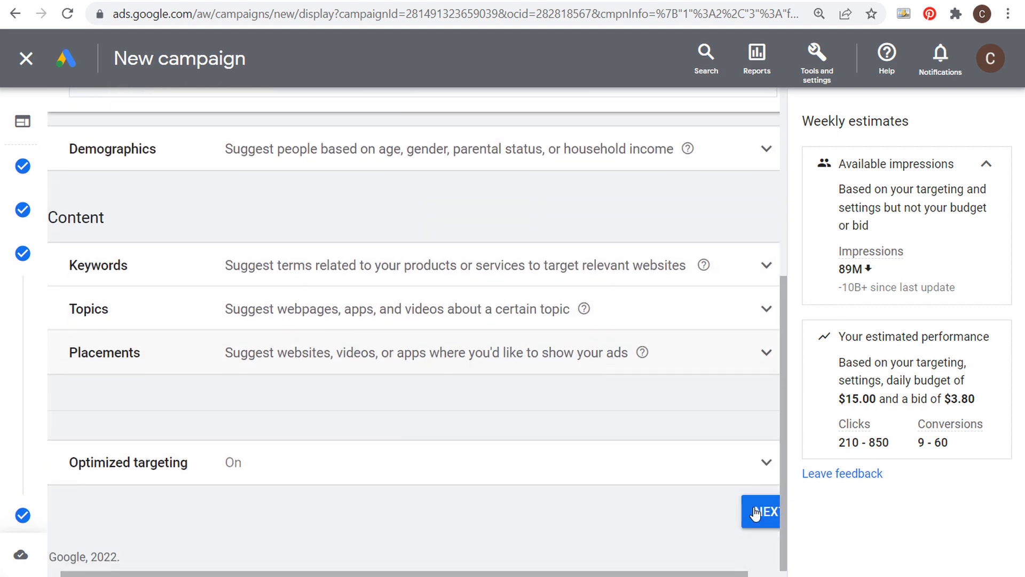
pyautogui.click(755, 513)
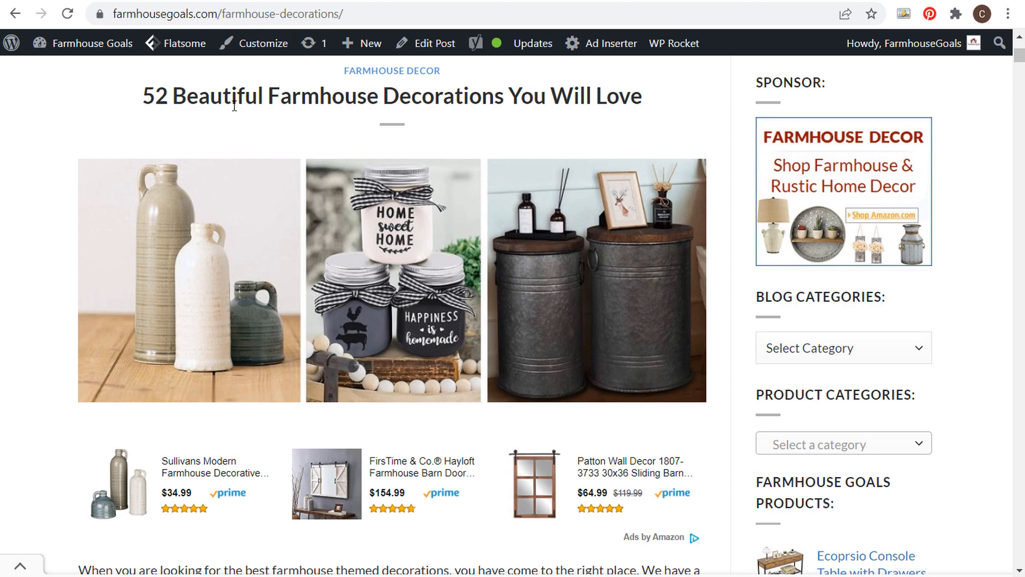
pyautogui.click(57, 0)
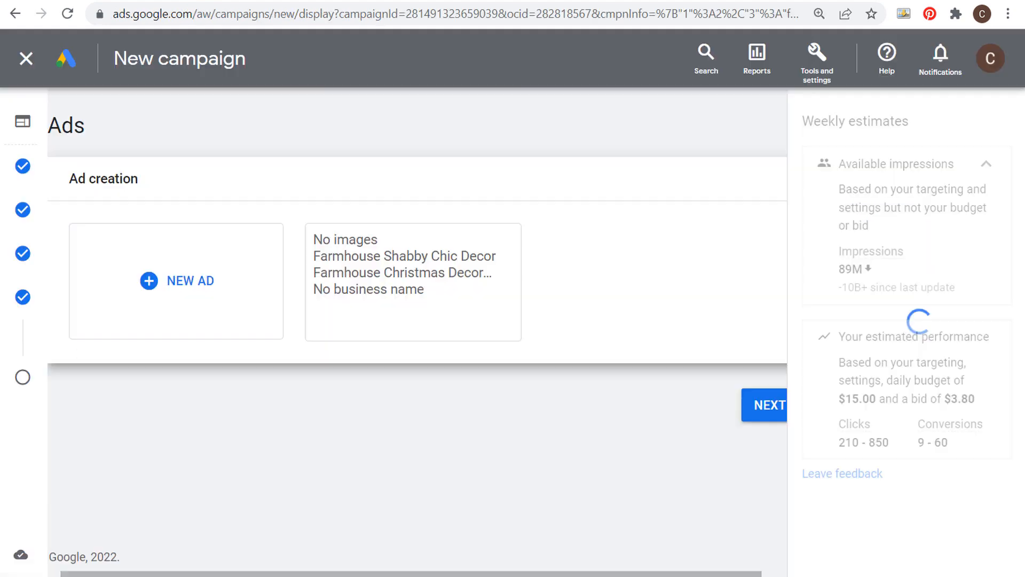